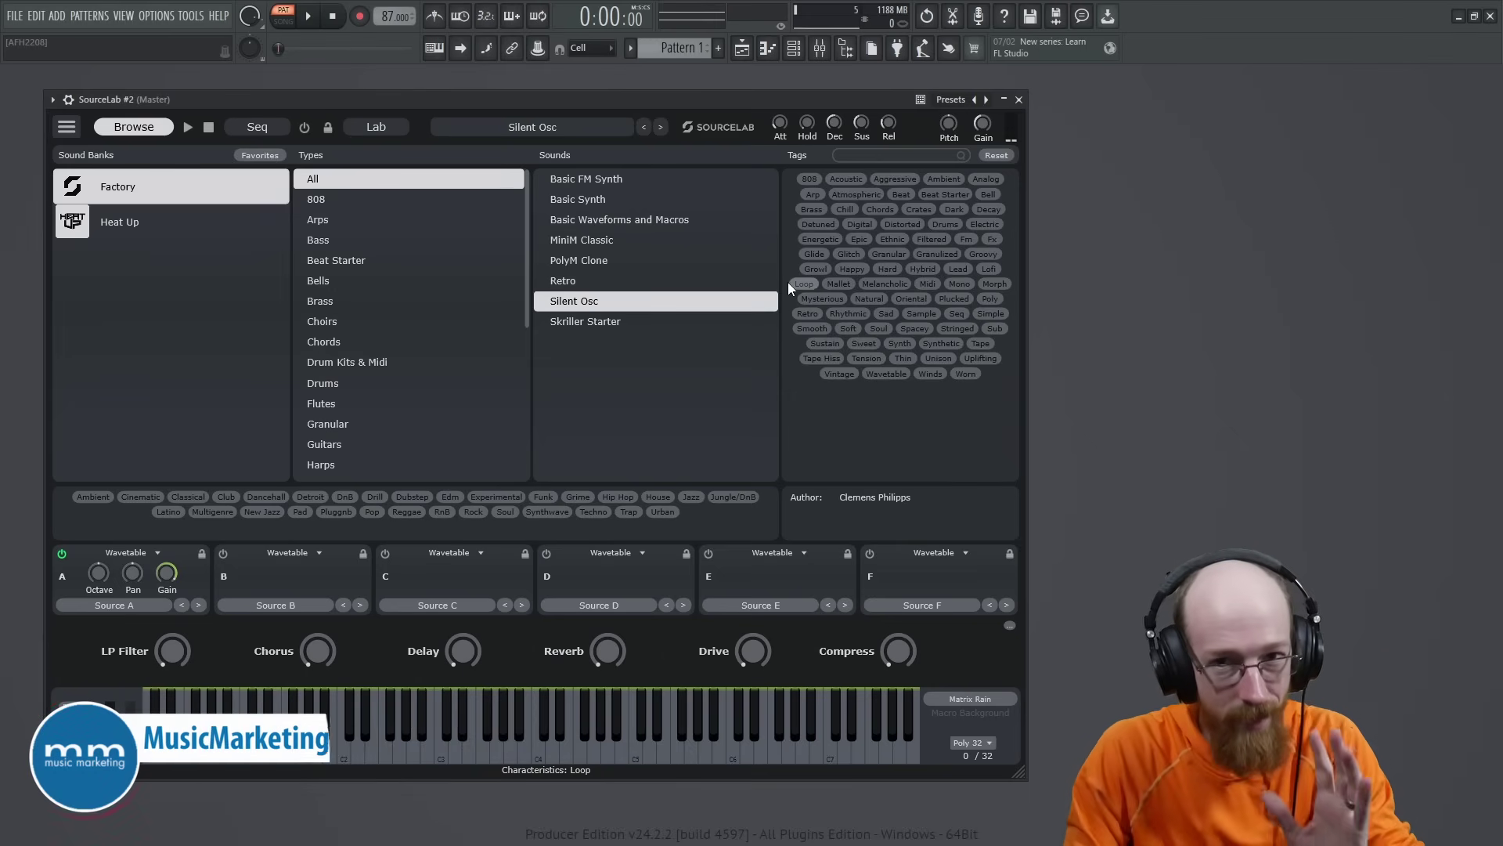
Show the Lab view and set Source A's playback mode to Instrument
{"action": "left_click", "coordinate": [380, 127]}
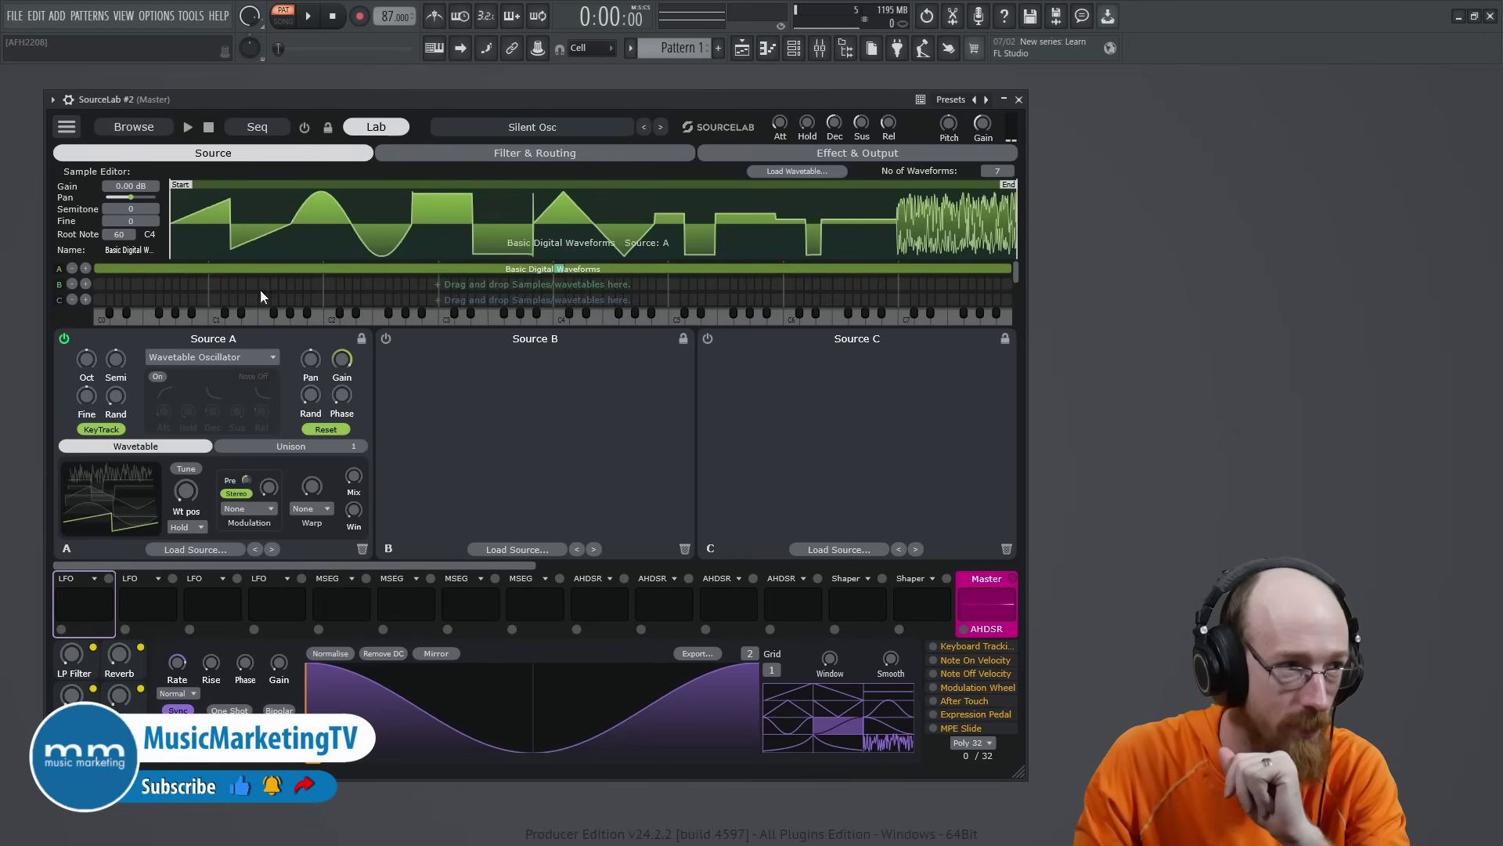
{"action": "left_click", "coordinate": [234, 362]}
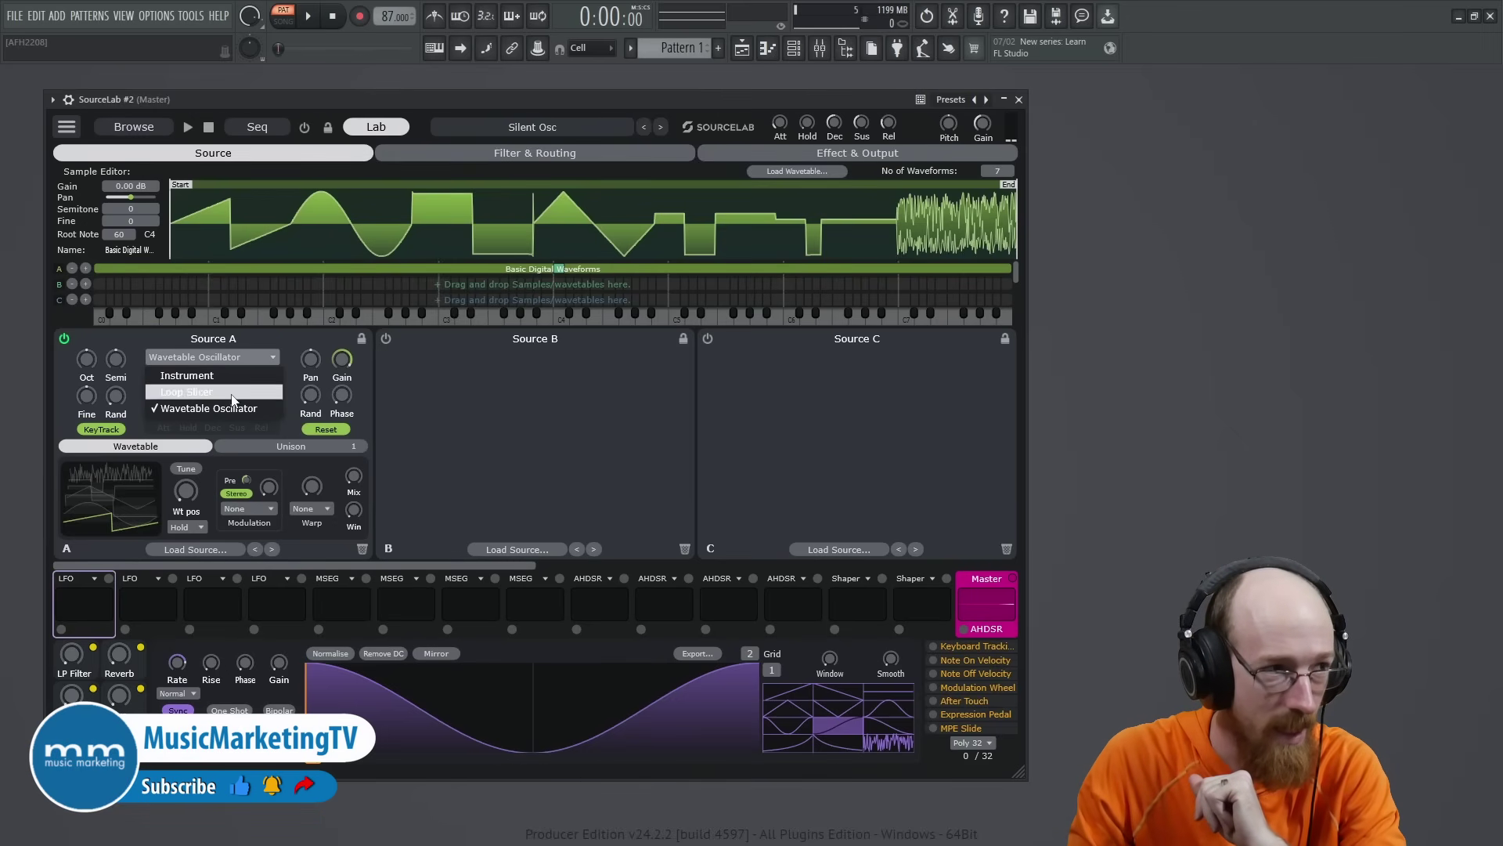
{"action": "left_click", "coordinate": [246, 362]}
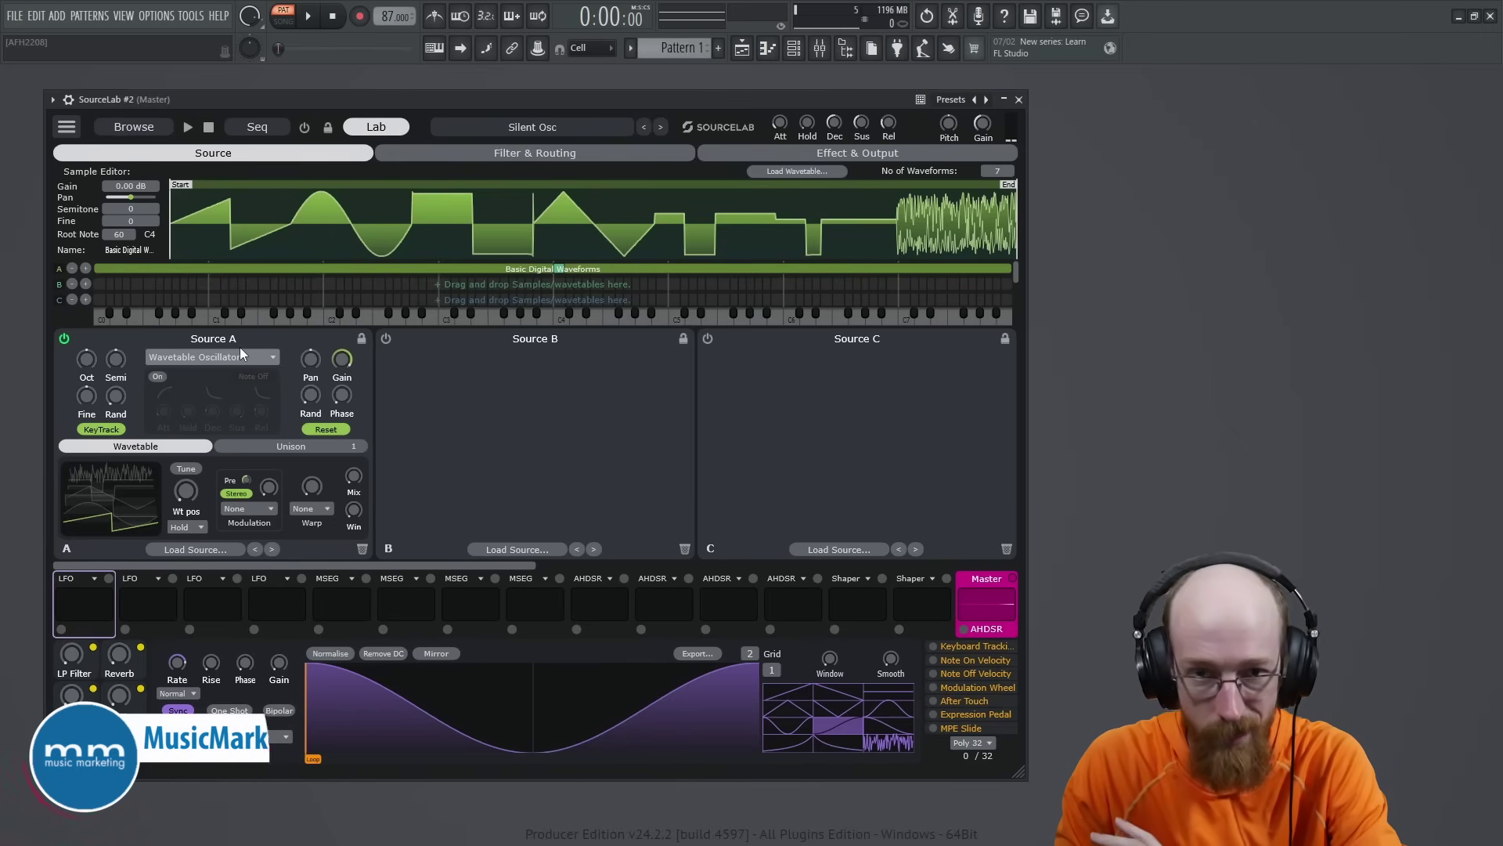
{"action": "left_click", "coordinate": [240, 346]}
{"action": "left_click", "coordinate": [256, 337]}
Load the Multisample source of the Music Box Sweet preset into Source A and lower its octave
{"action": "left_click", "coordinate": [195, 550]}
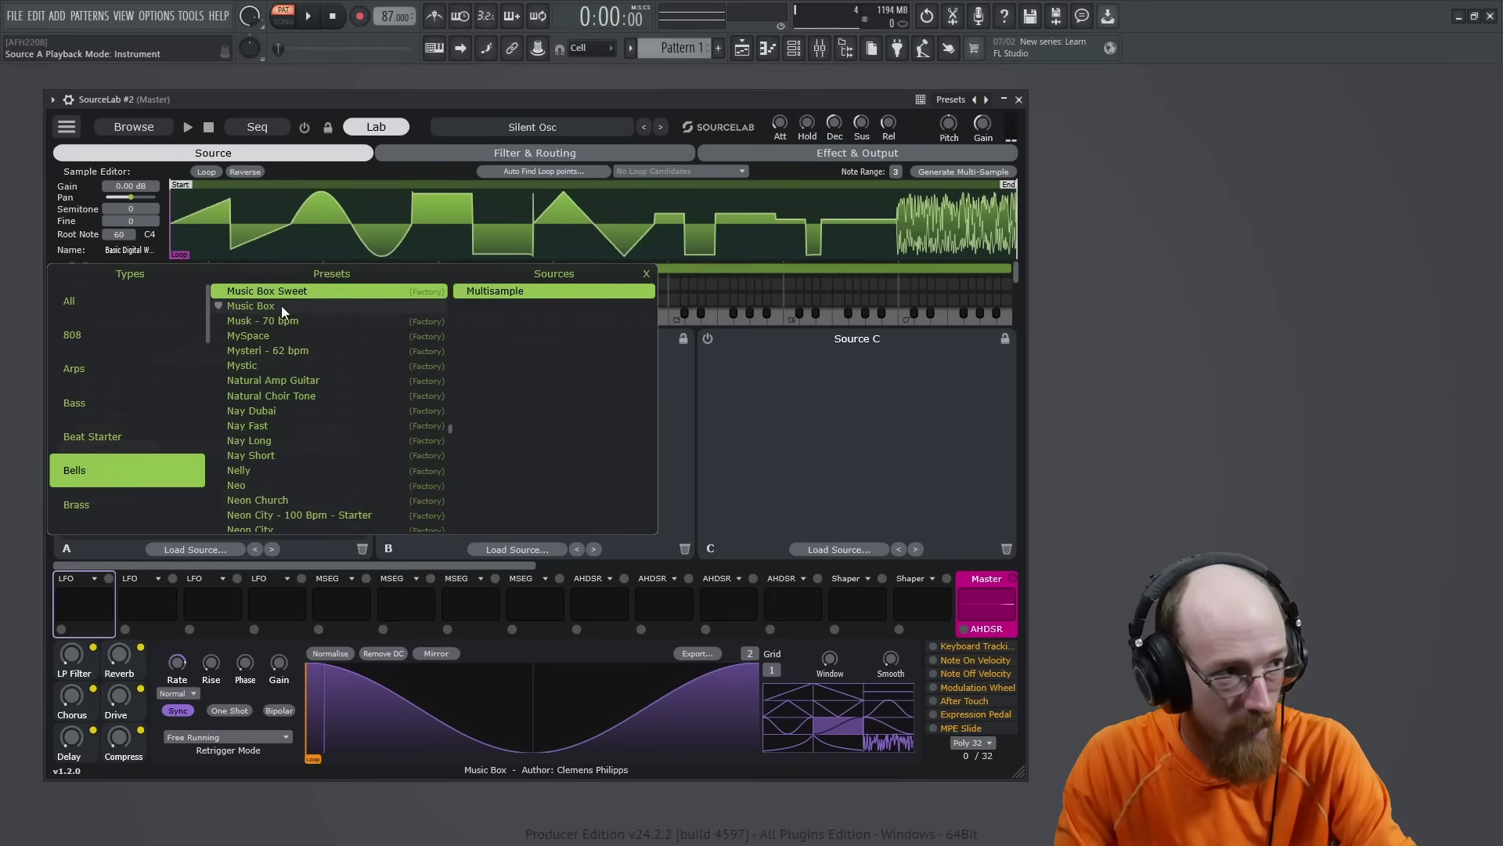
{"action": "left_click", "coordinate": [496, 291]}
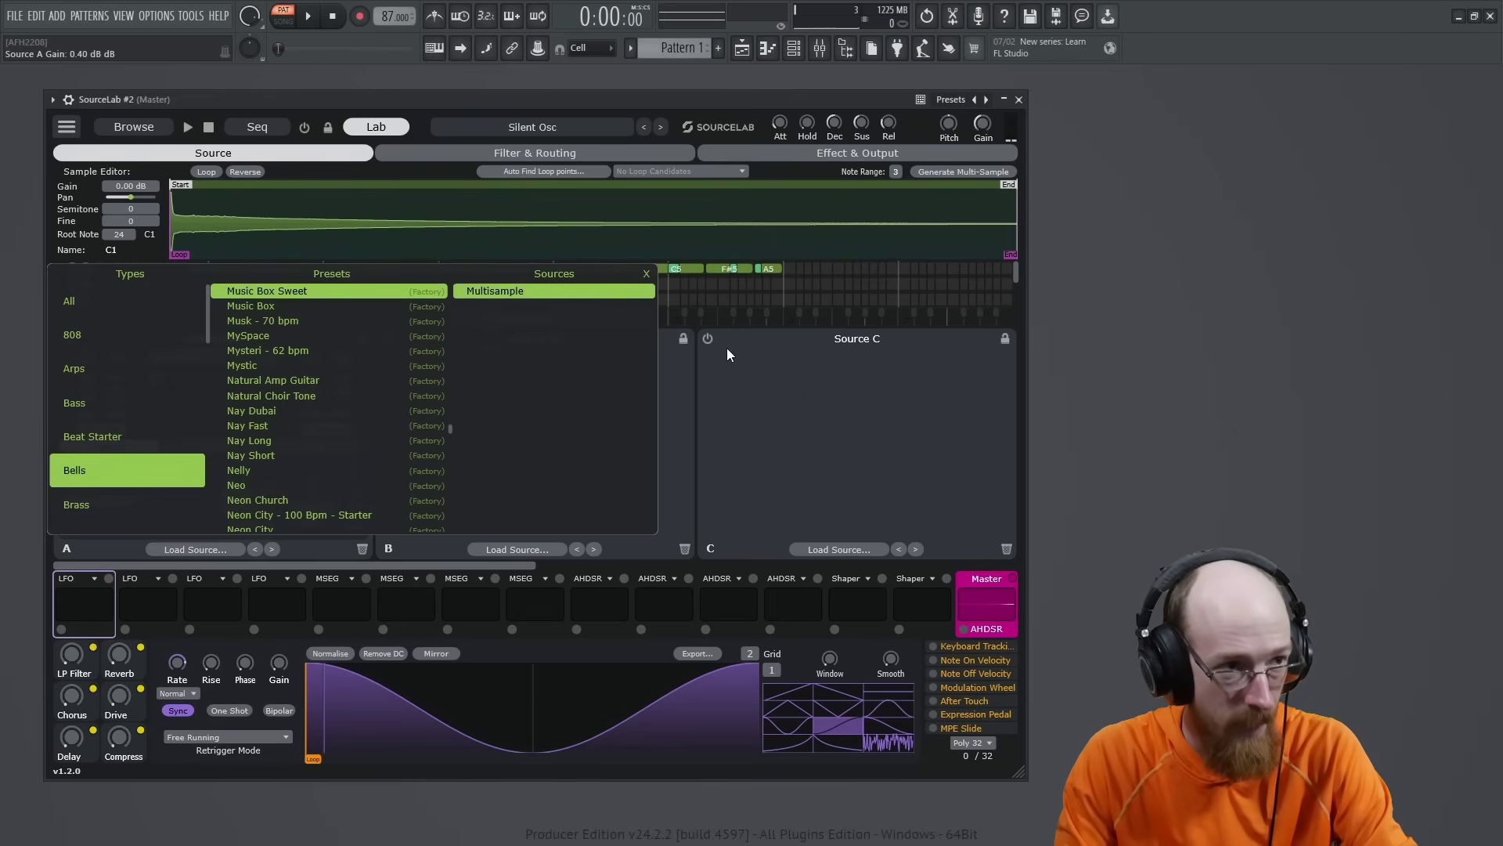
{"action": "left_click", "coordinate": [643, 273]}
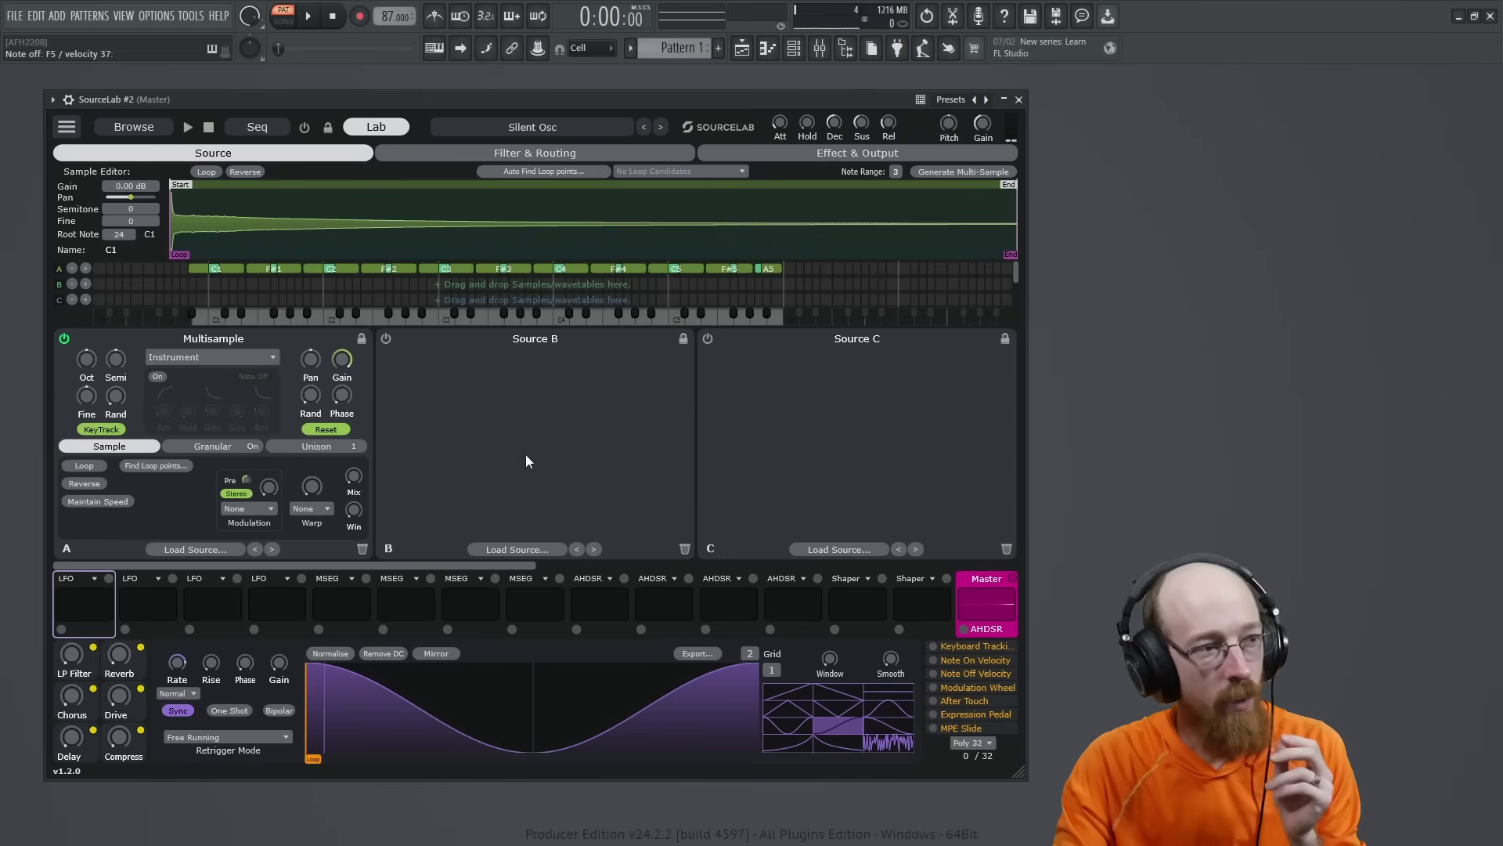
{"action": "left_click_drag", "start_coordinate": [87, 360], "coordinate": [86, 376]}
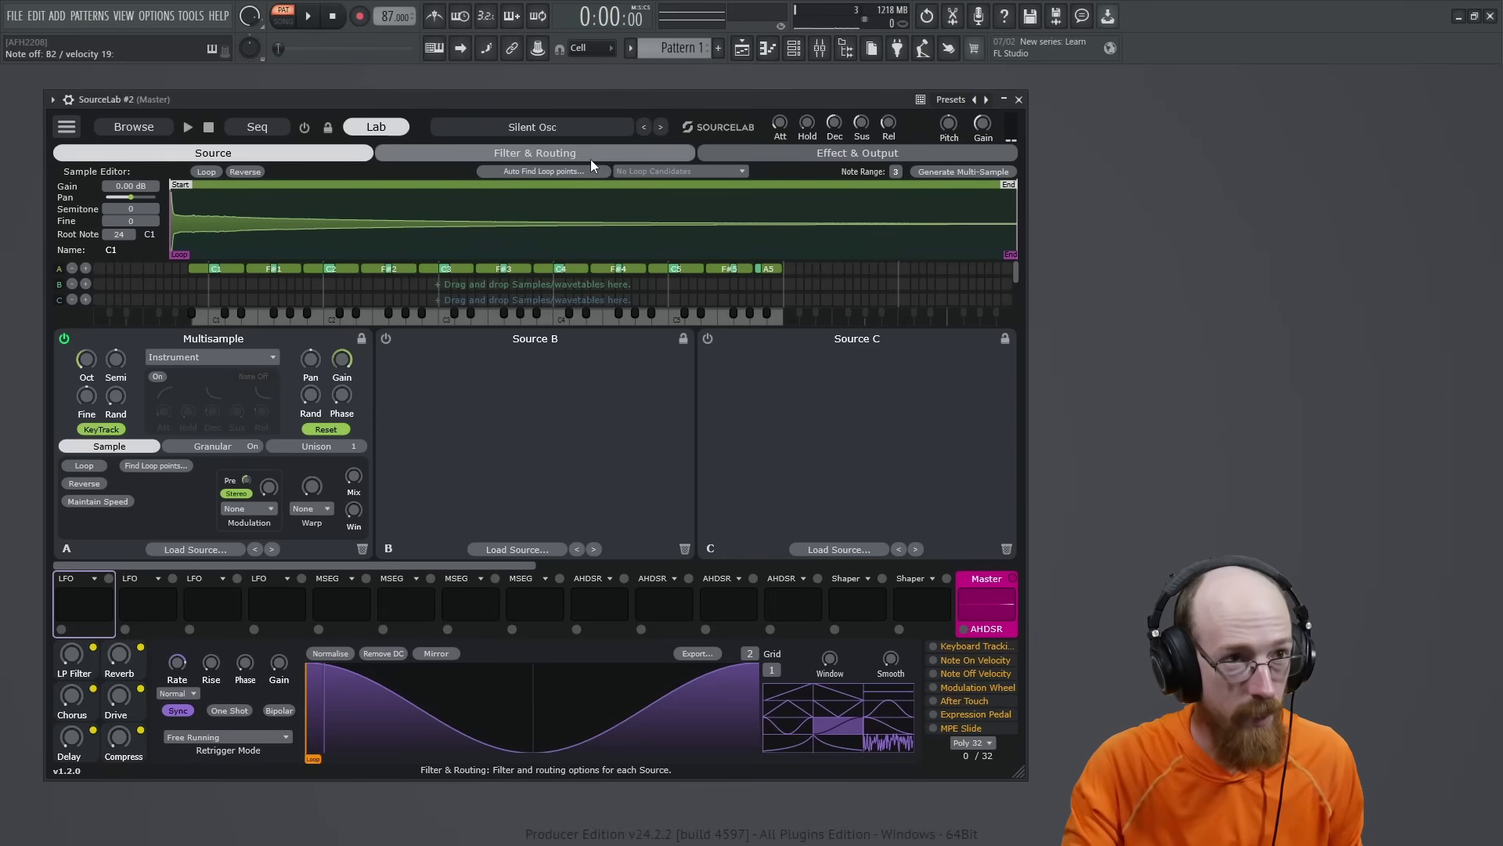
Audition the Anima effects chain on FX 1, and load the Aperitif preset's chain in its place
{"action": "left_click", "coordinate": [779, 153]}
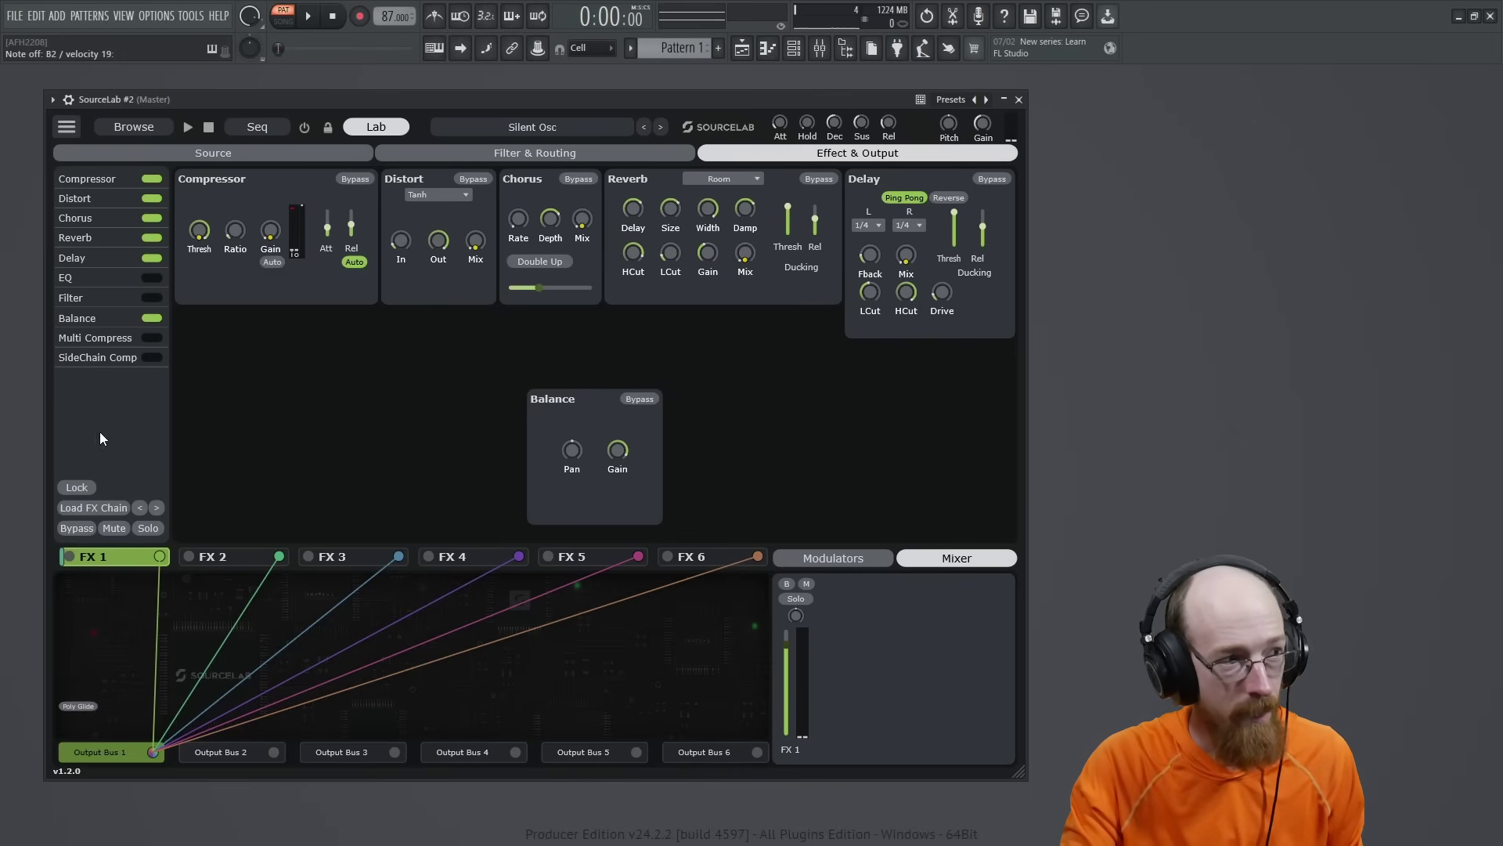
{"action": "left_click", "coordinate": [97, 508]}
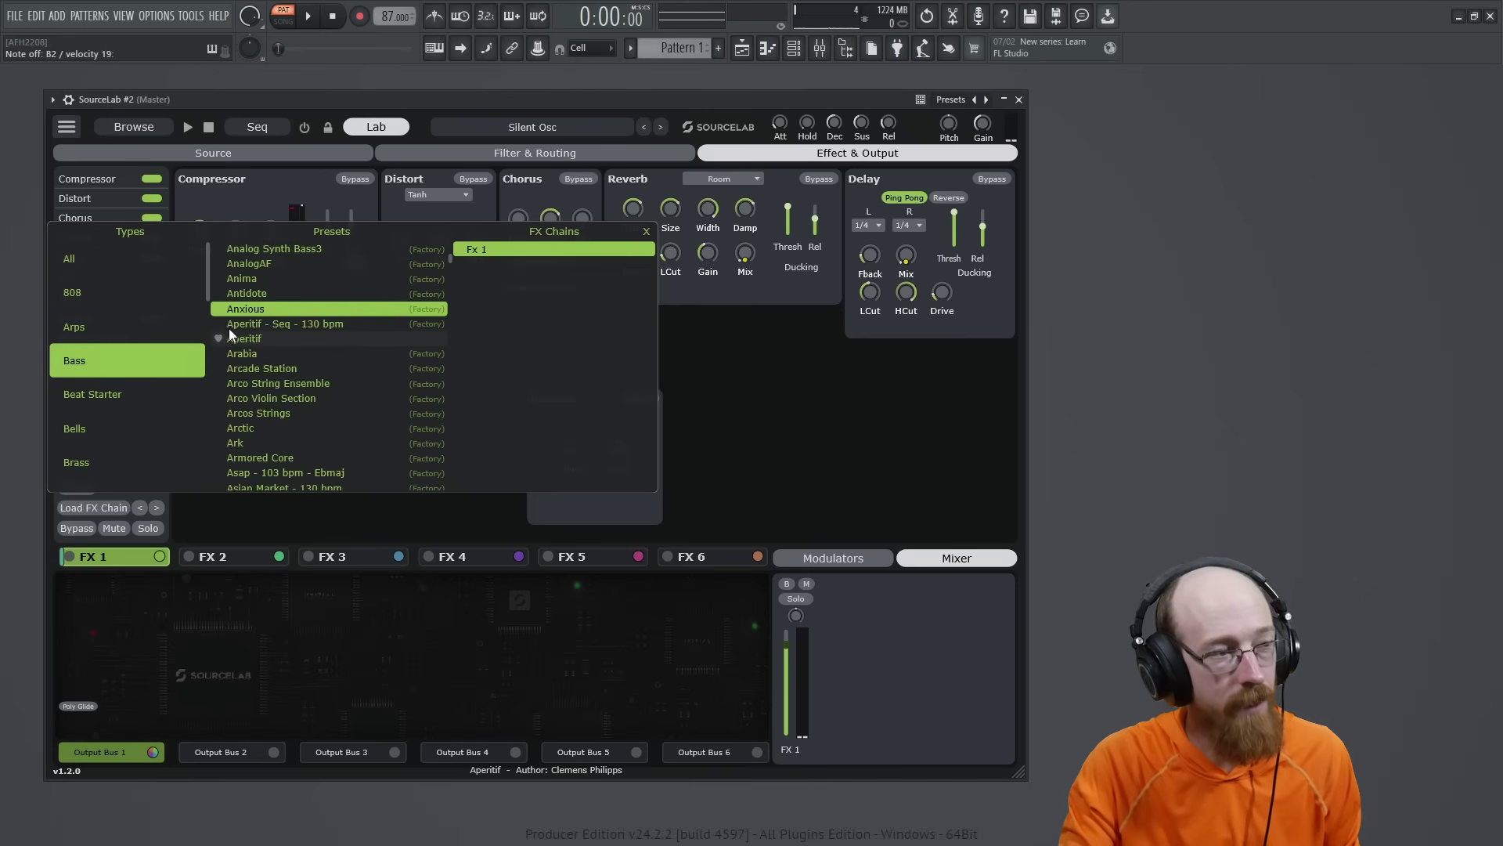
{"action": "left_click", "coordinate": [317, 281]}
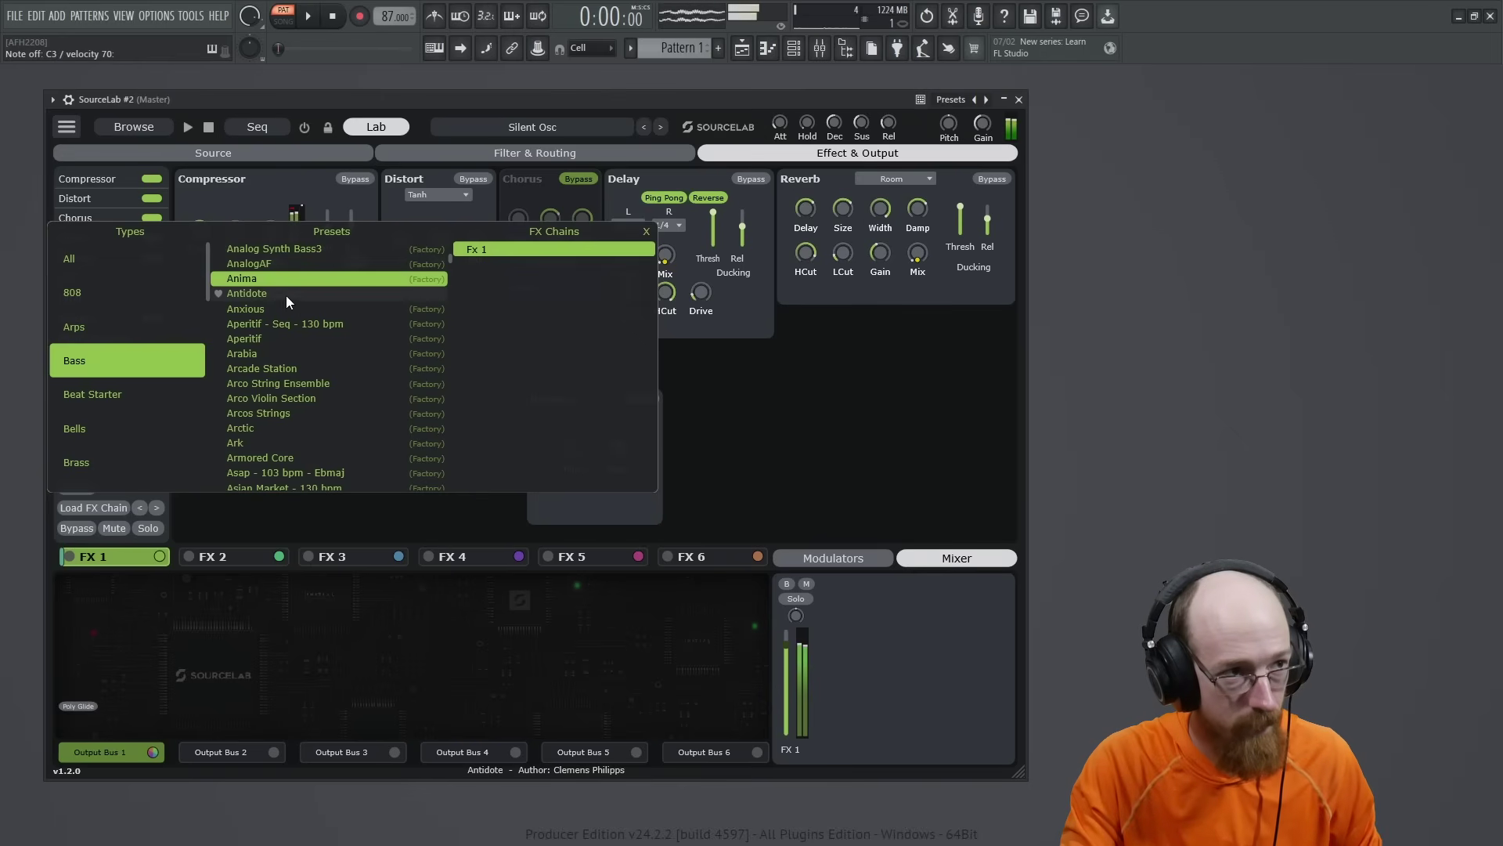
{"action": "left_click", "coordinate": [299, 341]}
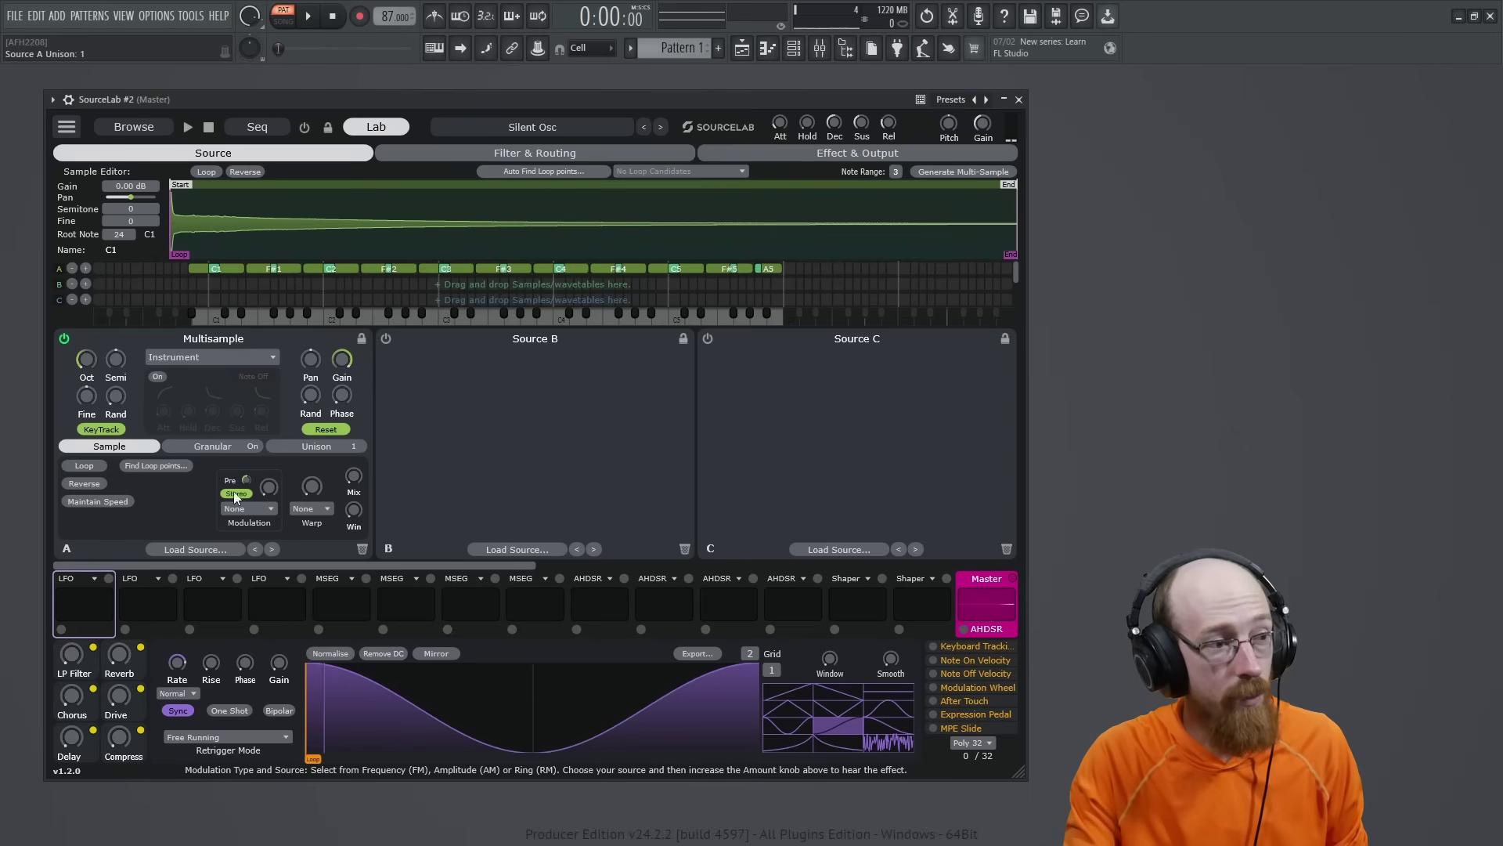
Enable Source B and set Source A's modulation to ring modulation from Source B (RM From B)
{"action": "left_click", "coordinate": [386, 339]}
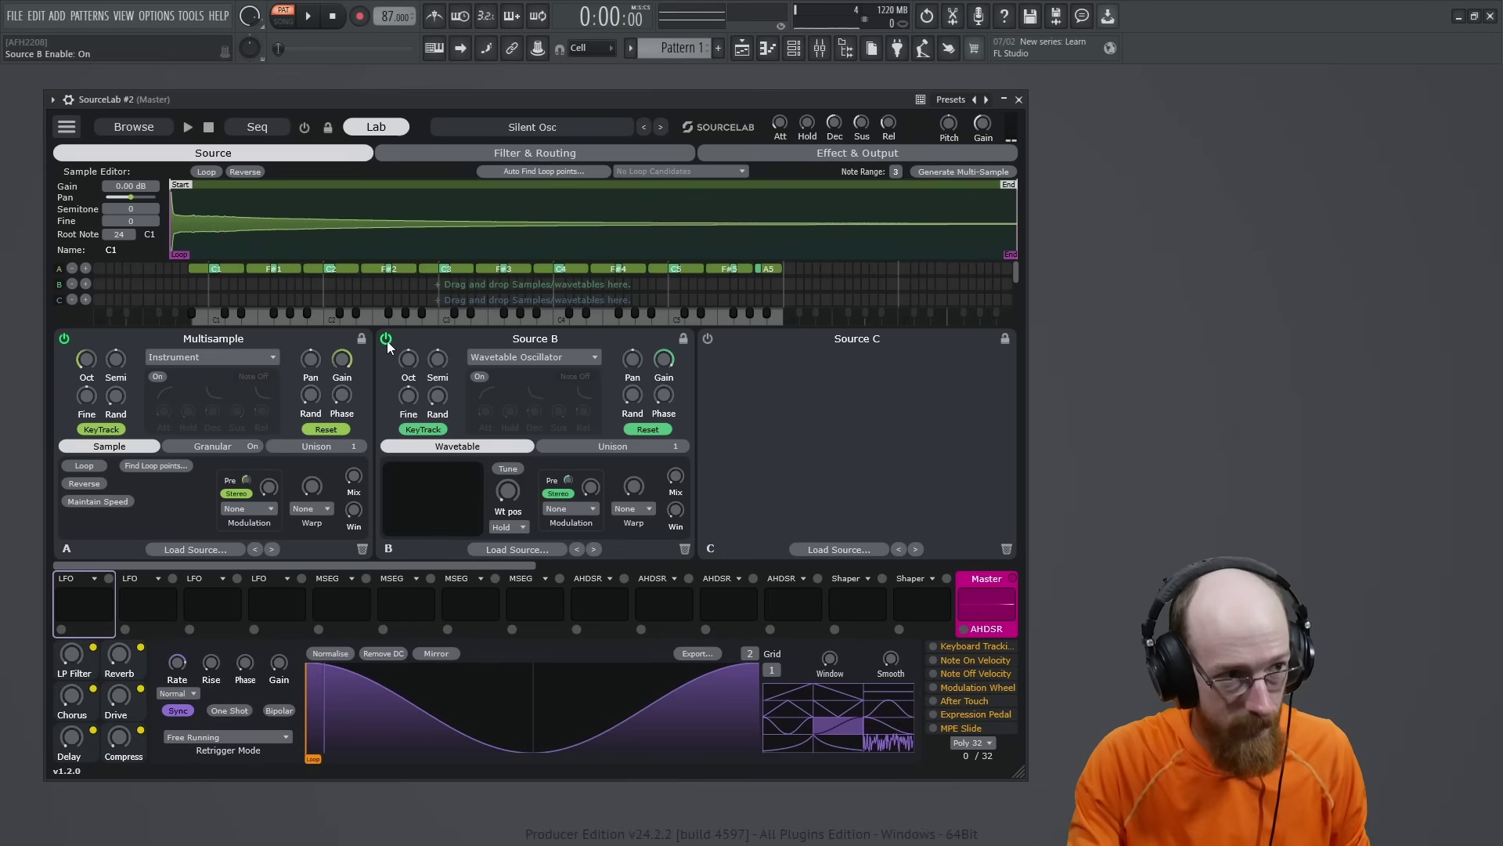
{"action": "left_click", "coordinate": [255, 508]}
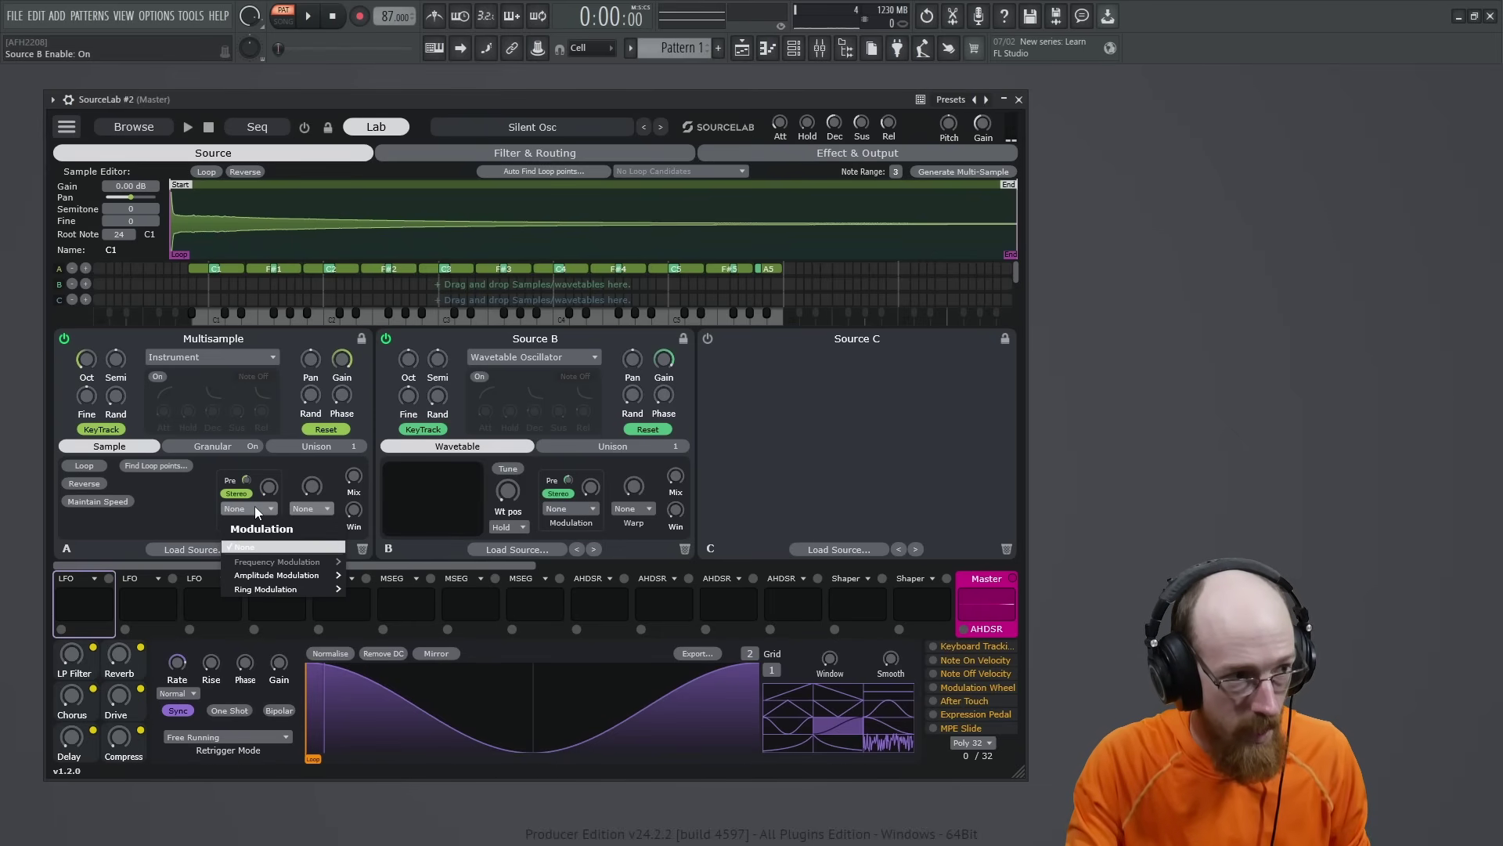
{"action": "mouse_move", "coordinate": [306, 587]}
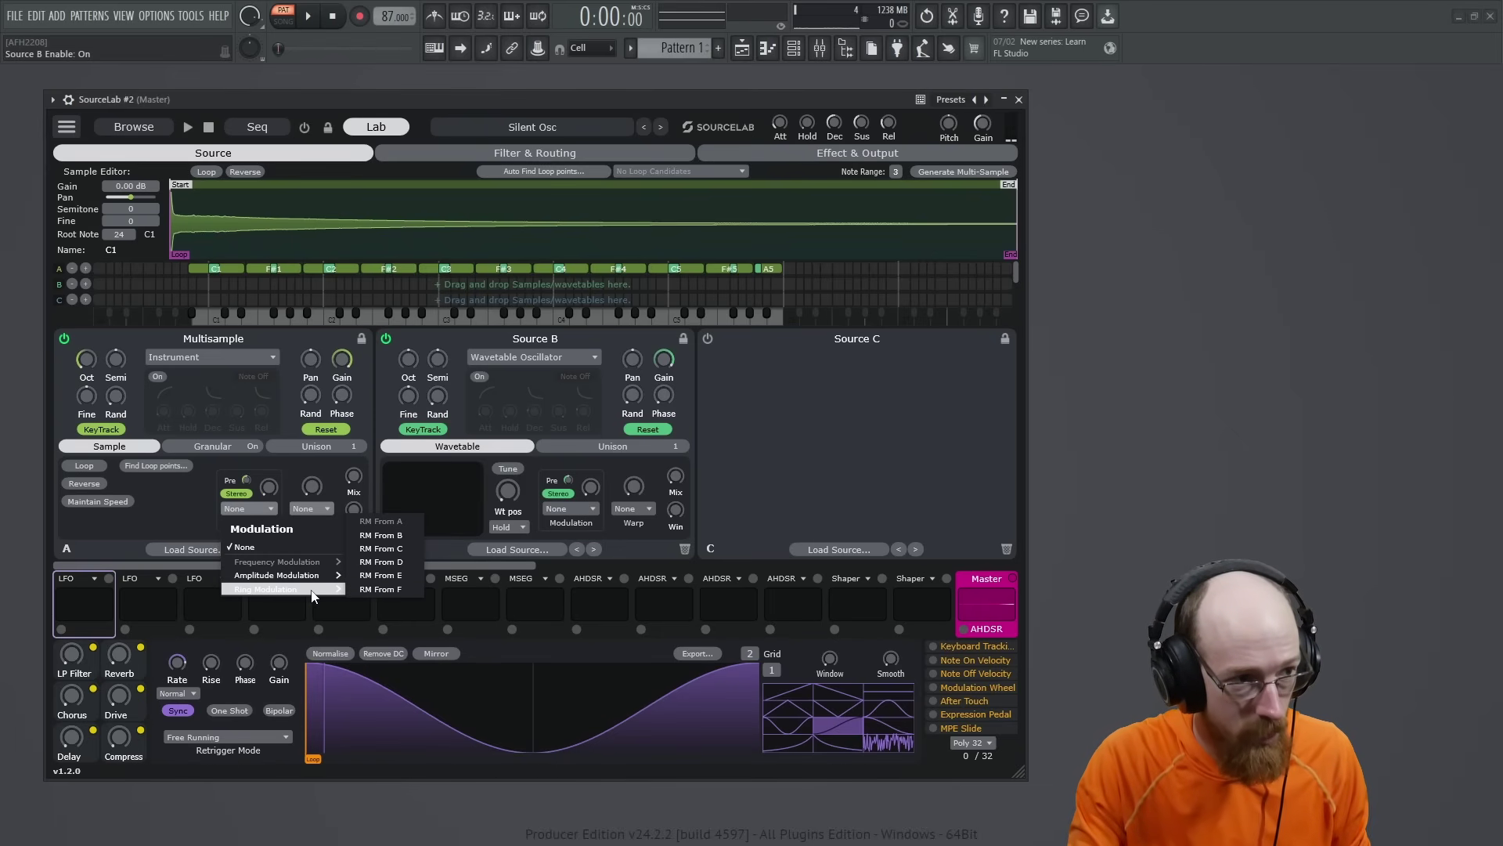
{"action": "left_click", "coordinate": [381, 535]}
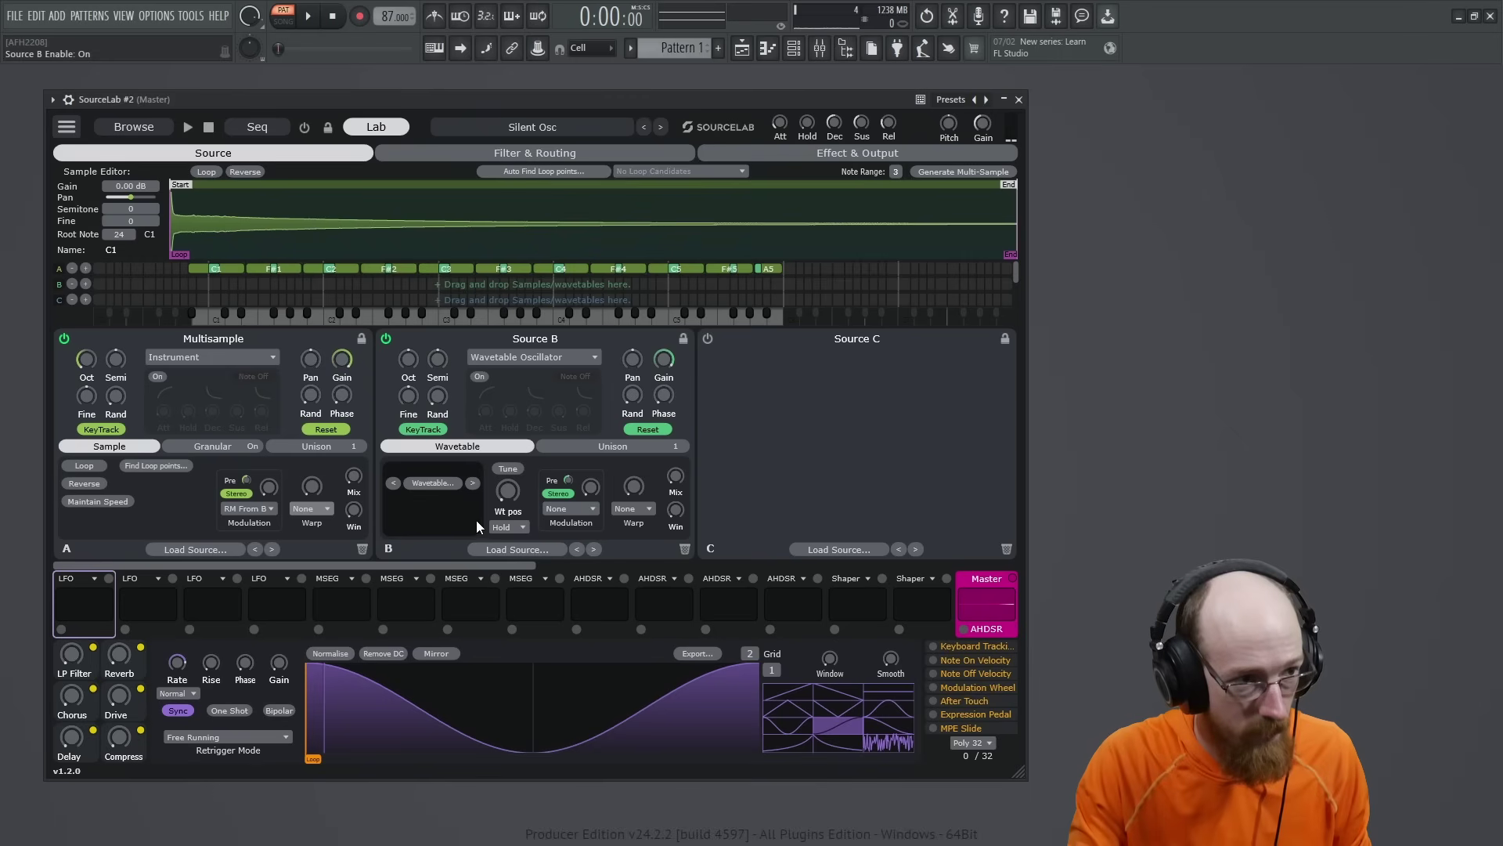
Load the WahWah vowel wavetable from the Serum folder into Source B and set its wavetable position to 0.272
{"action": "left_click", "coordinate": [435, 487]}
{"action": "mouse_move", "coordinate": [470, 541]}
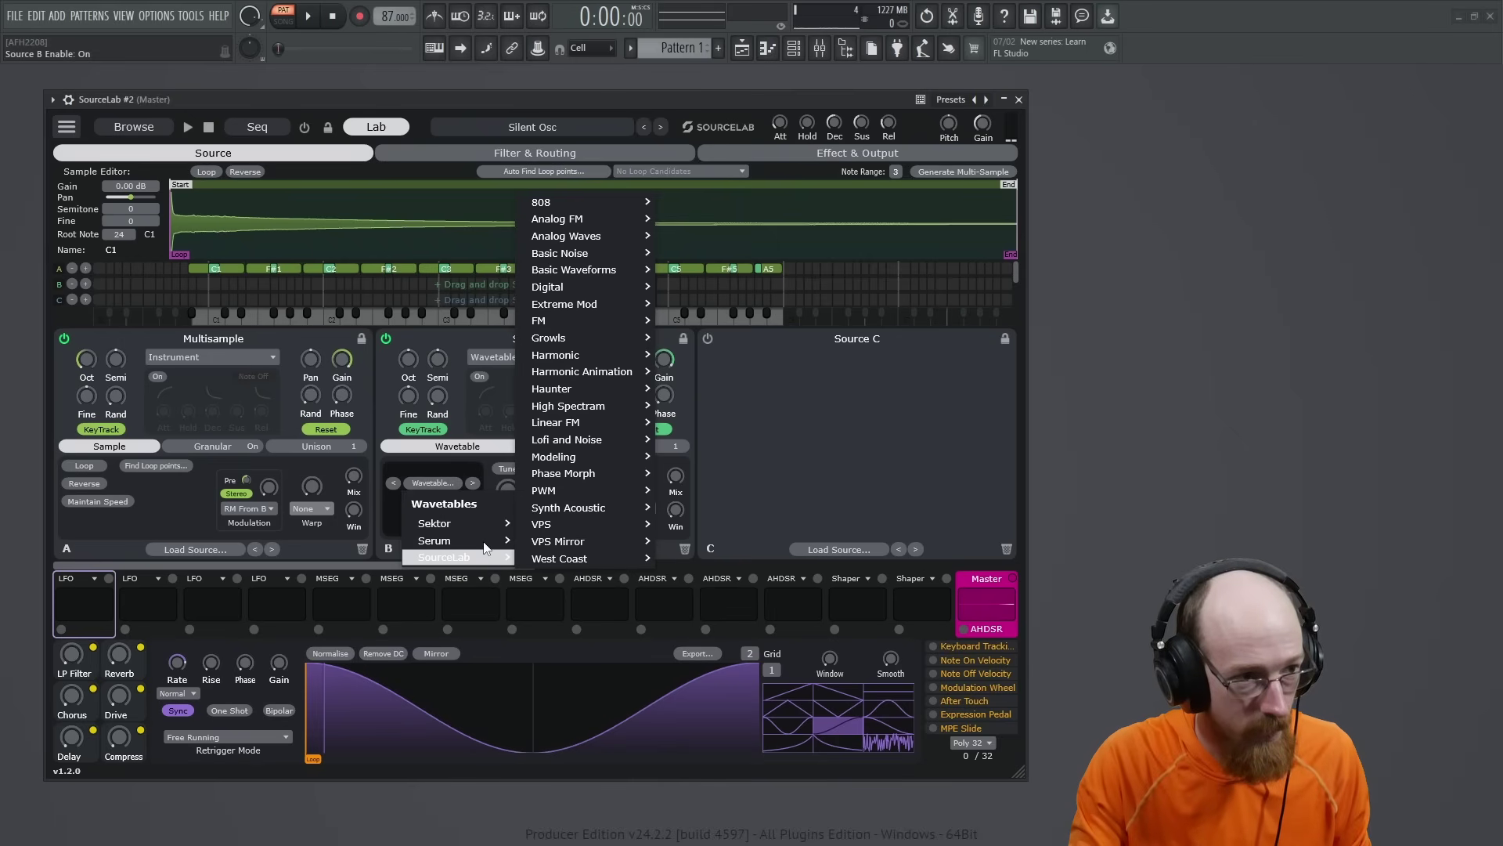
{"action": "mouse_move", "coordinate": [548, 541]}
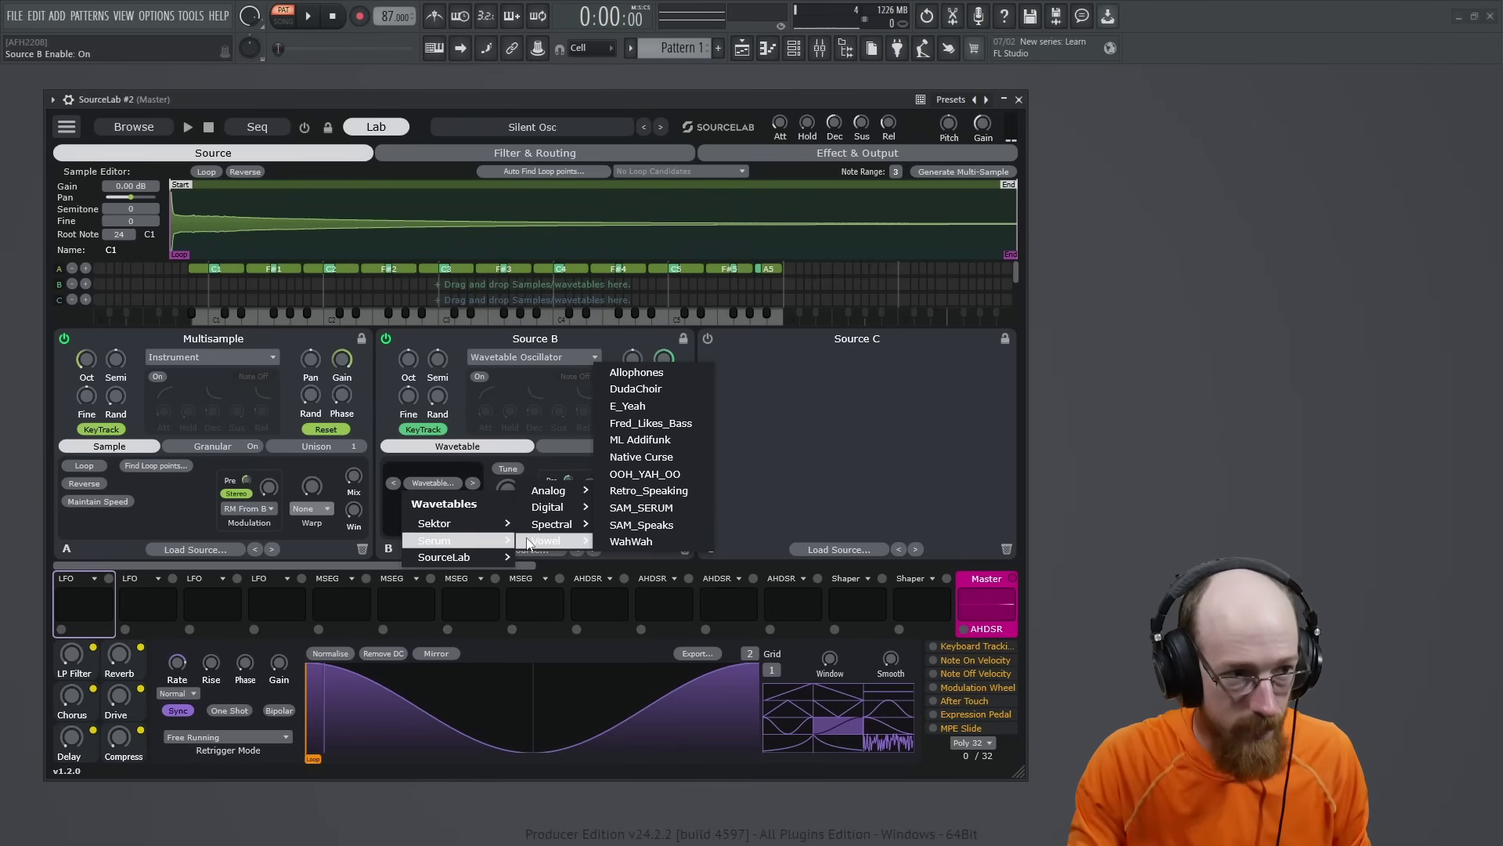
{"action": "left_click", "coordinate": [670, 541]}
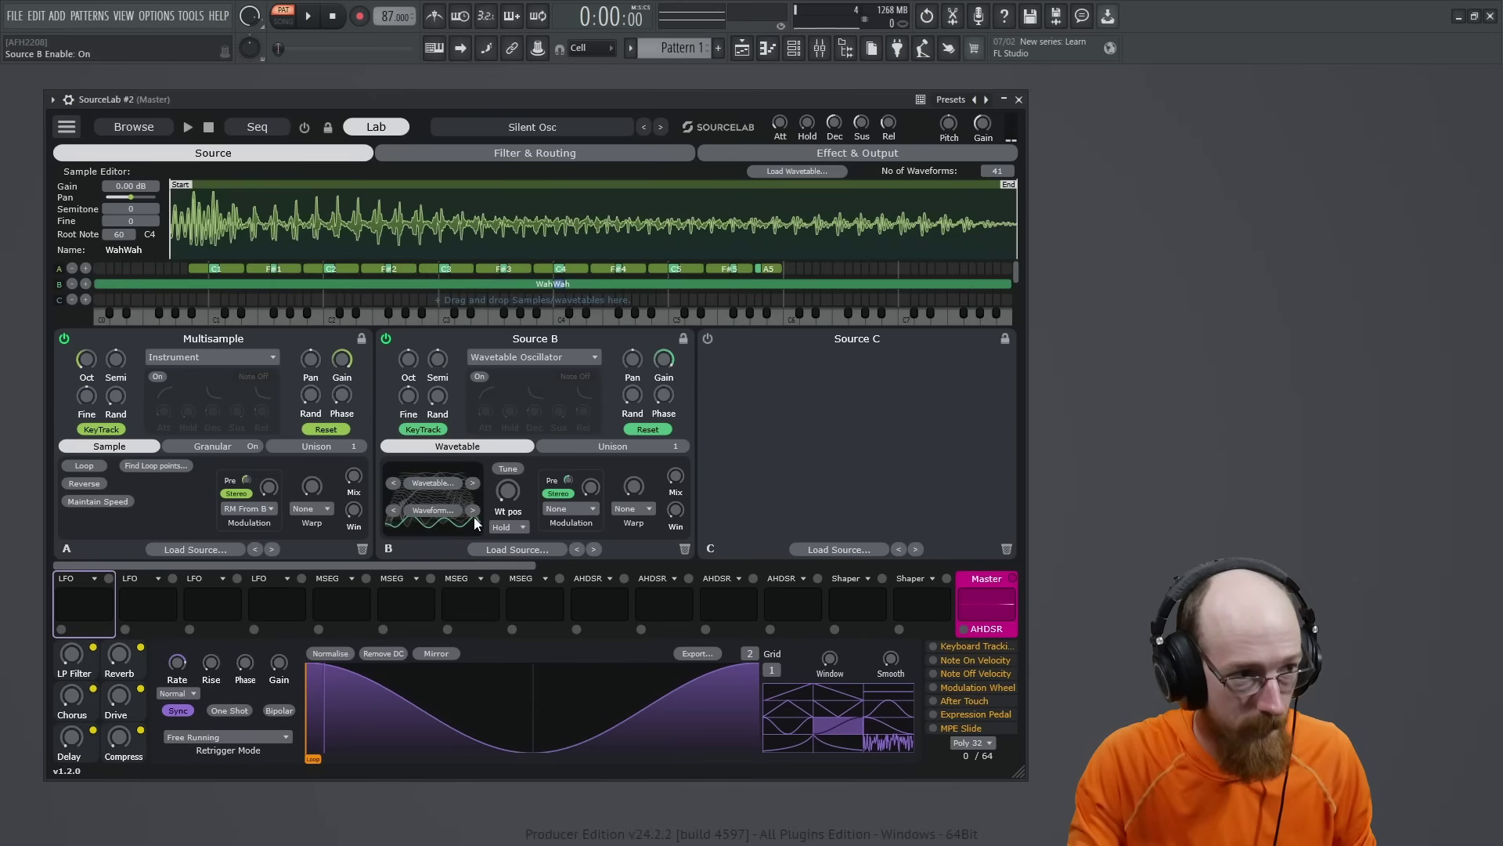
{"action": "mouse_move", "coordinate": [506, 501]}
{"action": "left_mouse_down"}
{"action": "mouse_move", "coordinate": [506, 468]}
{"action": "mouse_move", "coordinate": [505, 487]}
{"action": "left_mouse_up"}
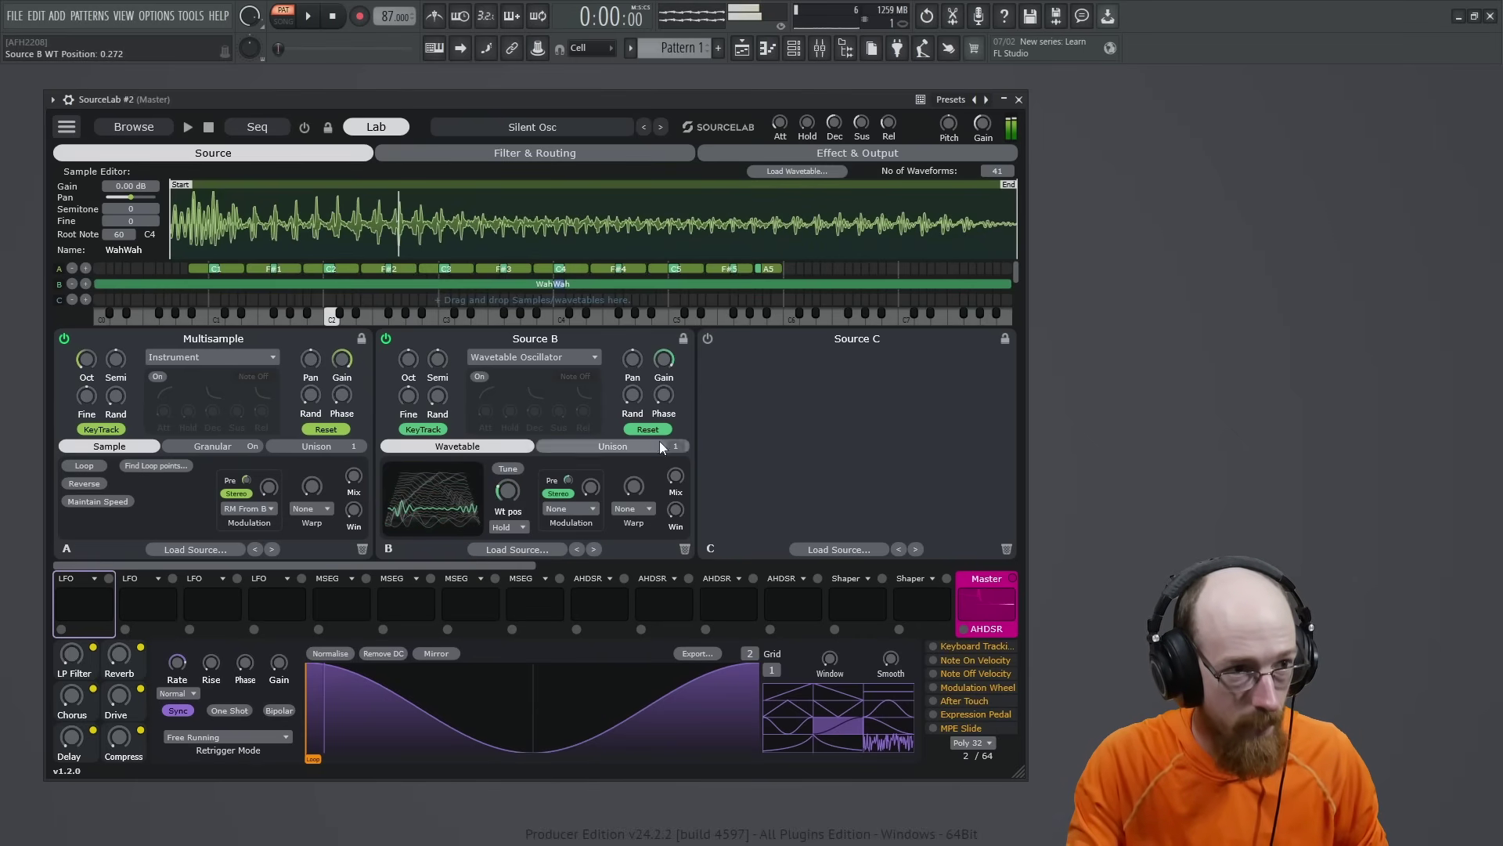
Lower Source B's gain and raise Source A's ring modulation amount to about 0.65
{"action": "left_click_drag", "start_coordinate": [664, 359], "coordinate": [663, 430]}
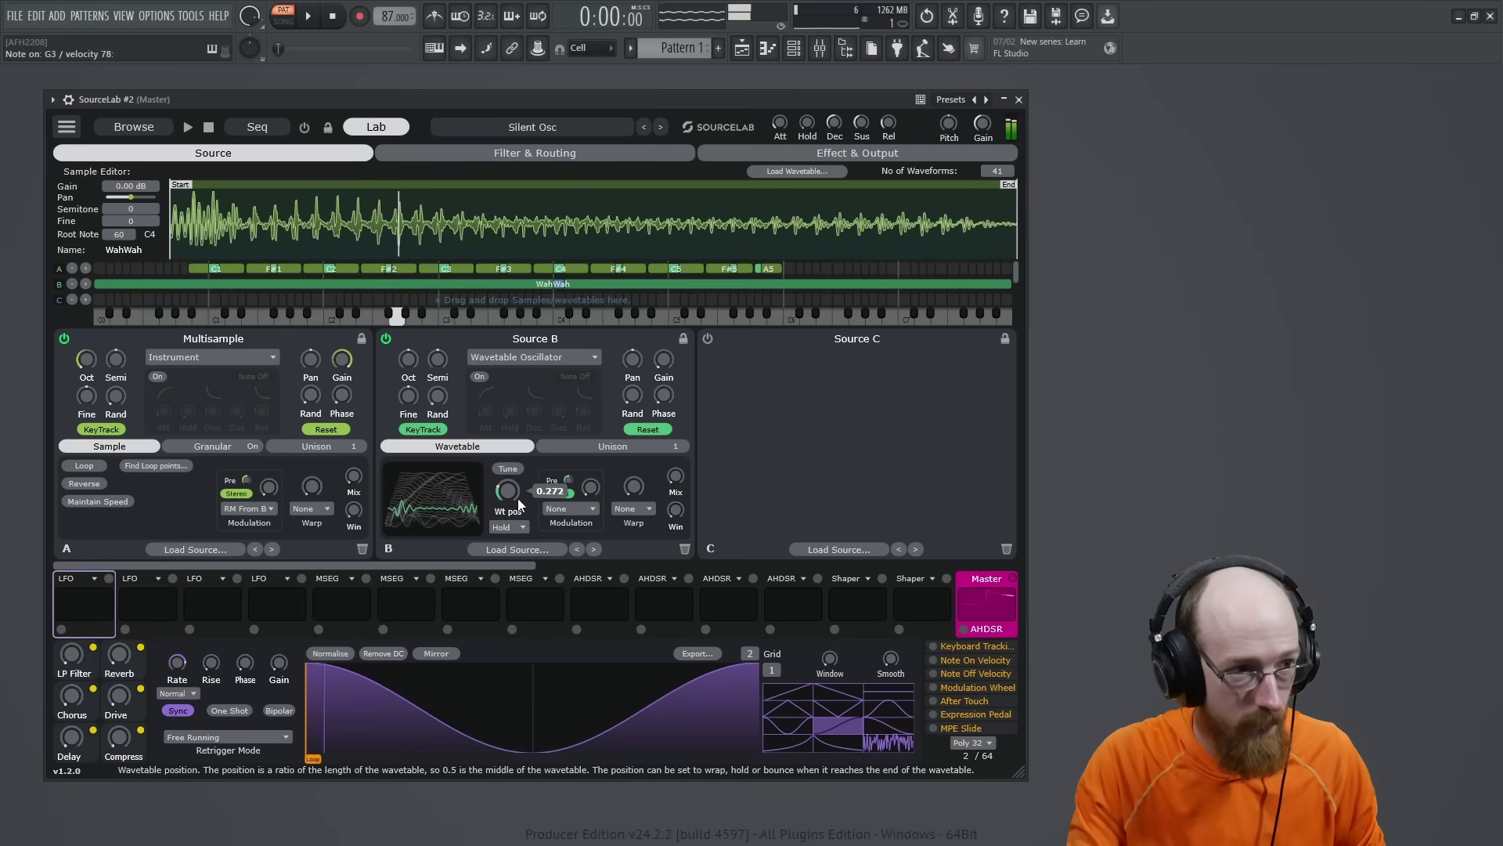
{"action": "mouse_move", "coordinate": [266, 492]}
{"action": "left_mouse_down"}
{"action": "mouse_move", "coordinate": [266, 439]}
{"action": "mouse_move", "coordinate": [283, 490]}
{"action": "left_mouse_up"}
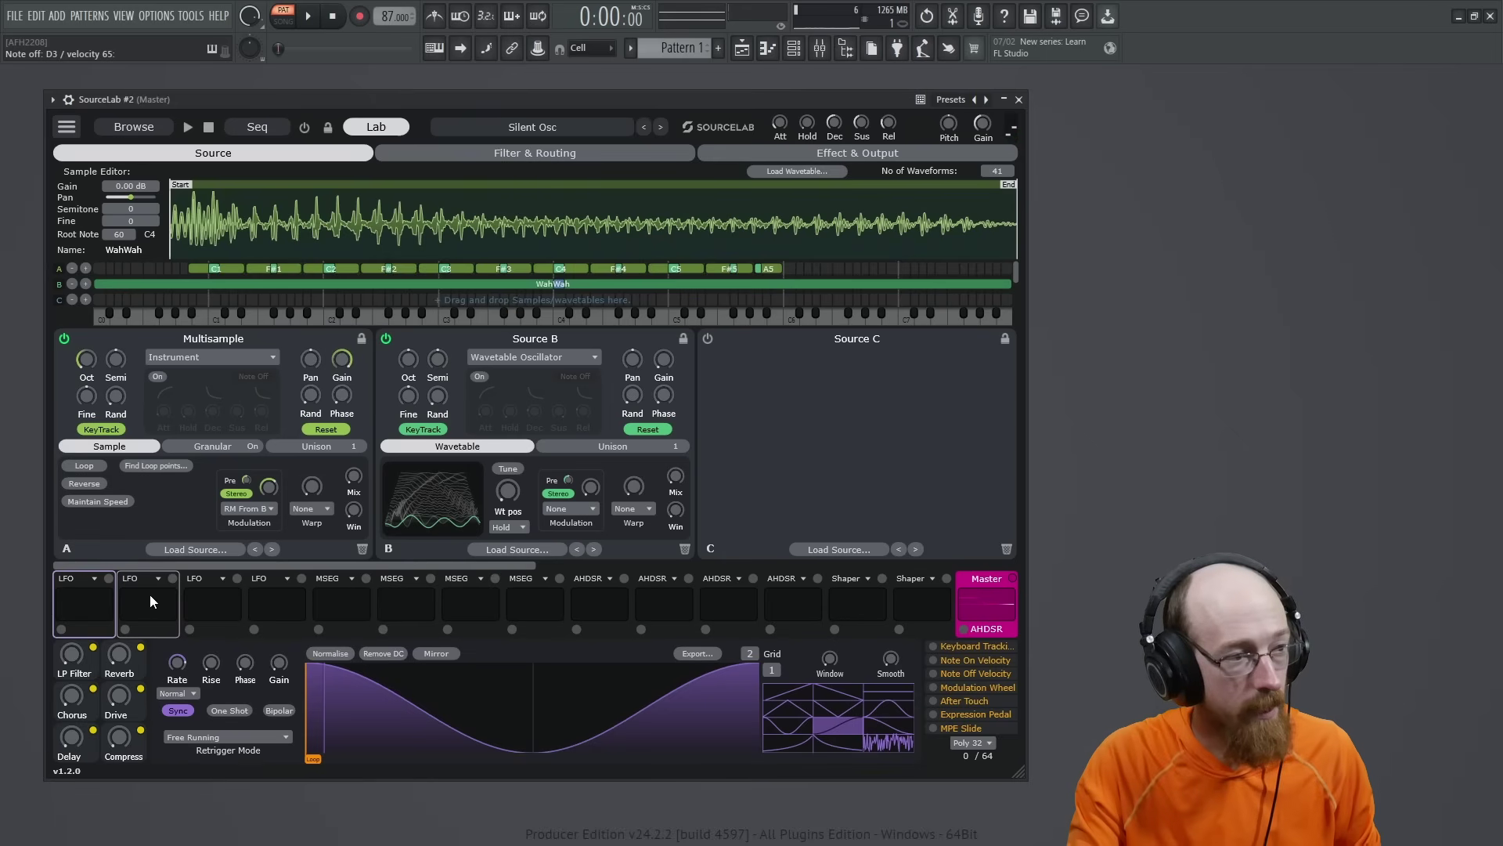
Change the first modulator to MSEG and shape its envelope with an earlier peak that decays to zero
{"action": "left_click", "coordinate": [80, 582]}
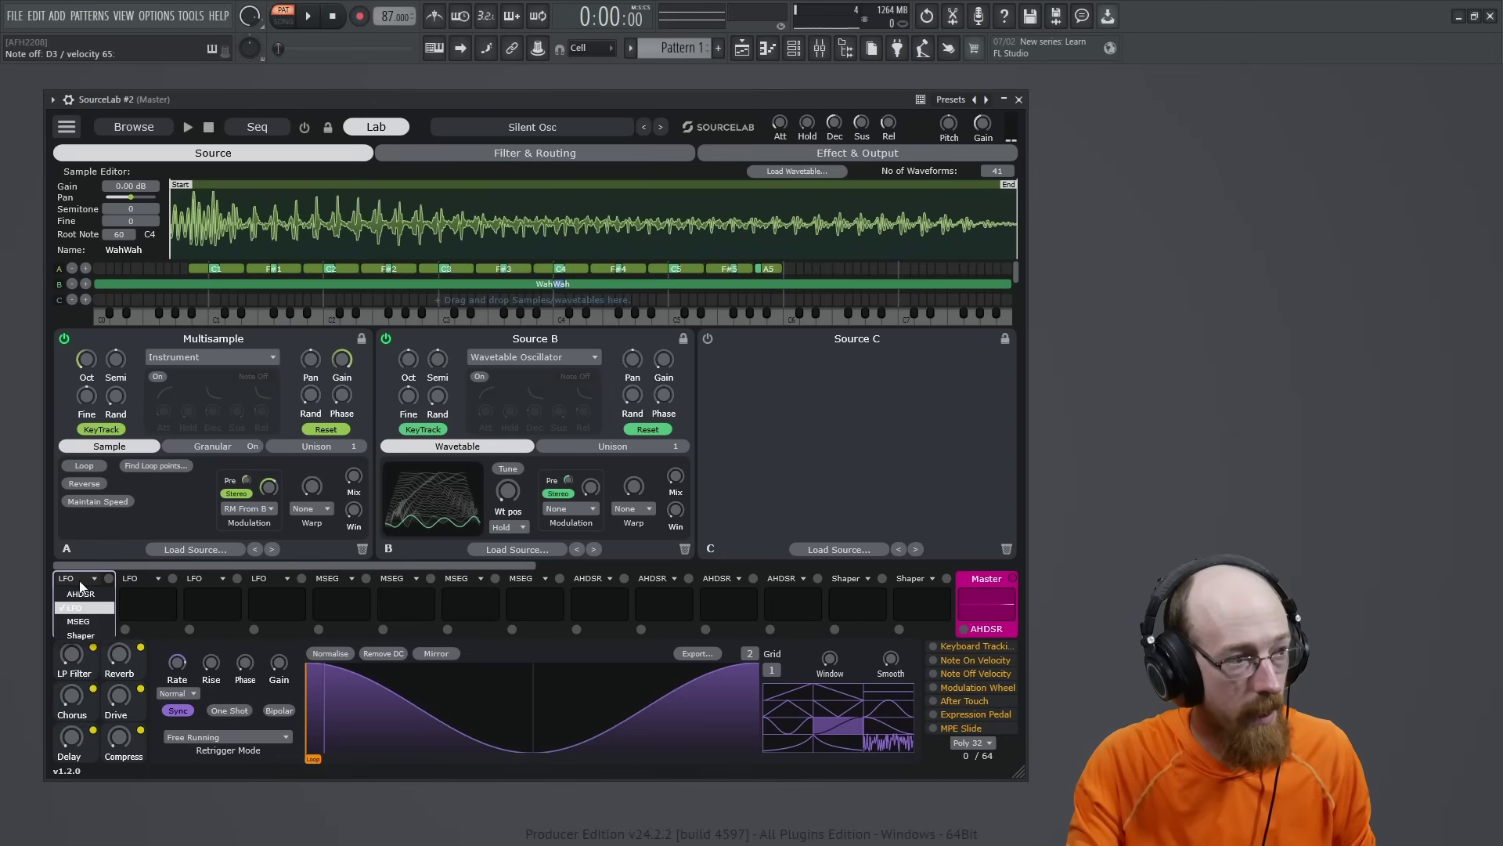
{"action": "left_click", "coordinate": [78, 621]}
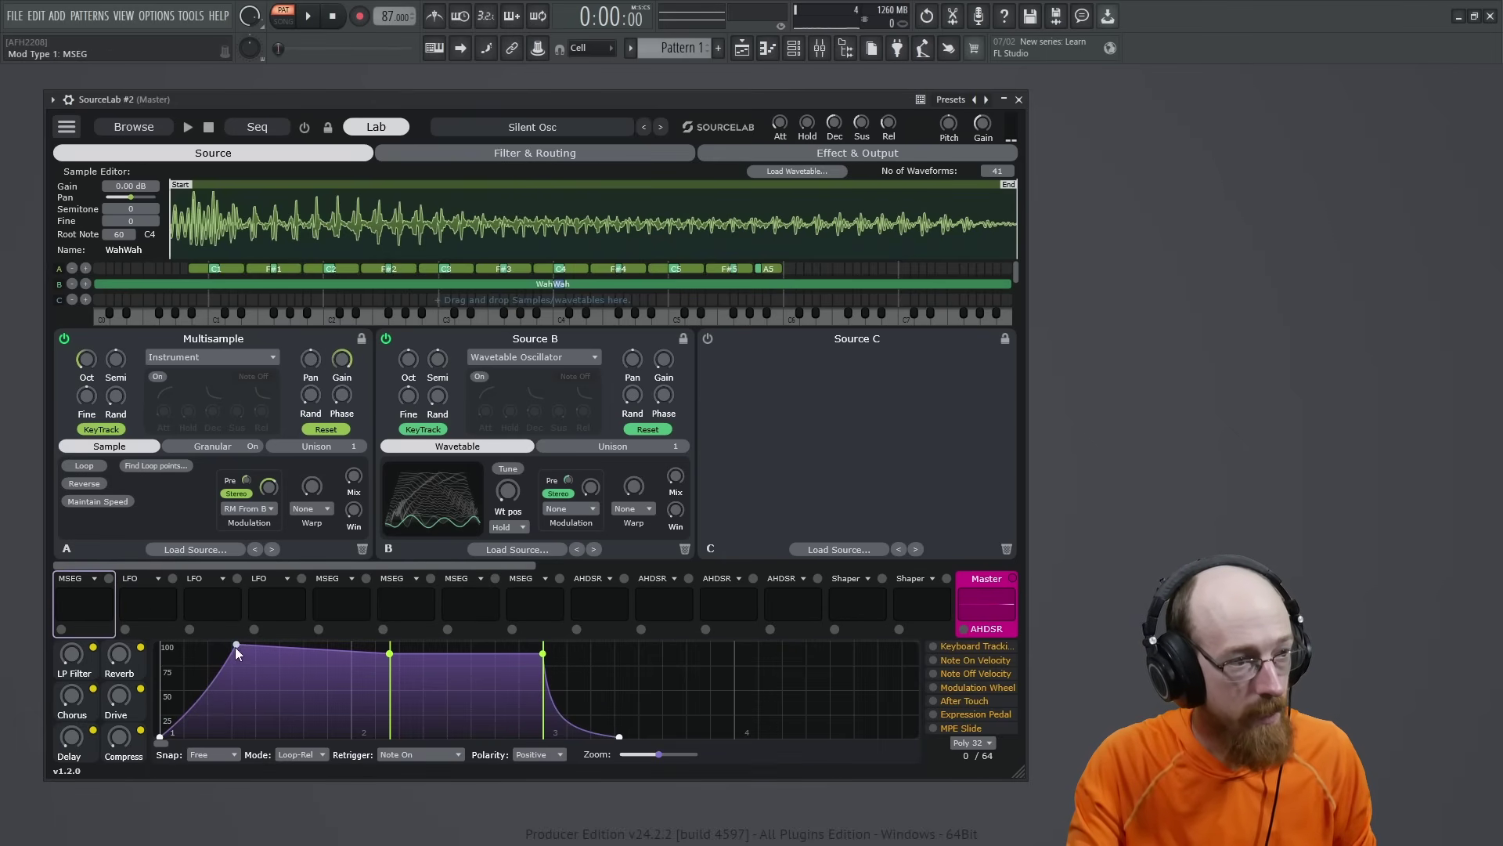
{"action": "left_click_drag", "start_coordinate": [236, 647], "coordinate": [220, 645]}
{"action": "left_click_drag", "start_coordinate": [372, 652], "coordinate": [333, 736]}
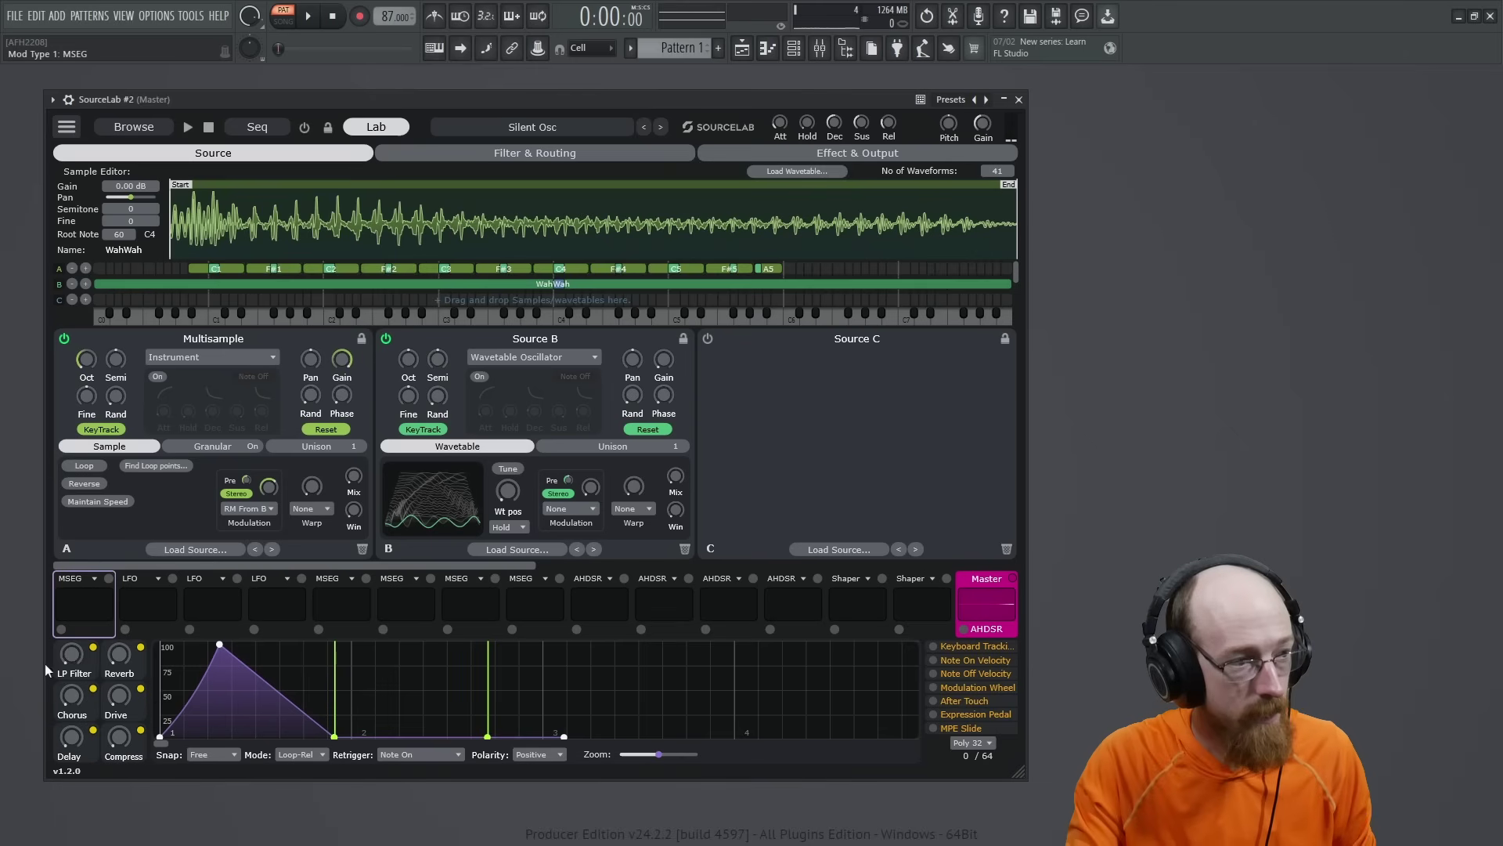
Assign Modulator 1 to Source B's wavetable position with an amount of 1.00 and give its envelope a longer, rounded rise and fall
{"action": "left_click_drag", "start_coordinate": [109, 577], "coordinate": [507, 493]}
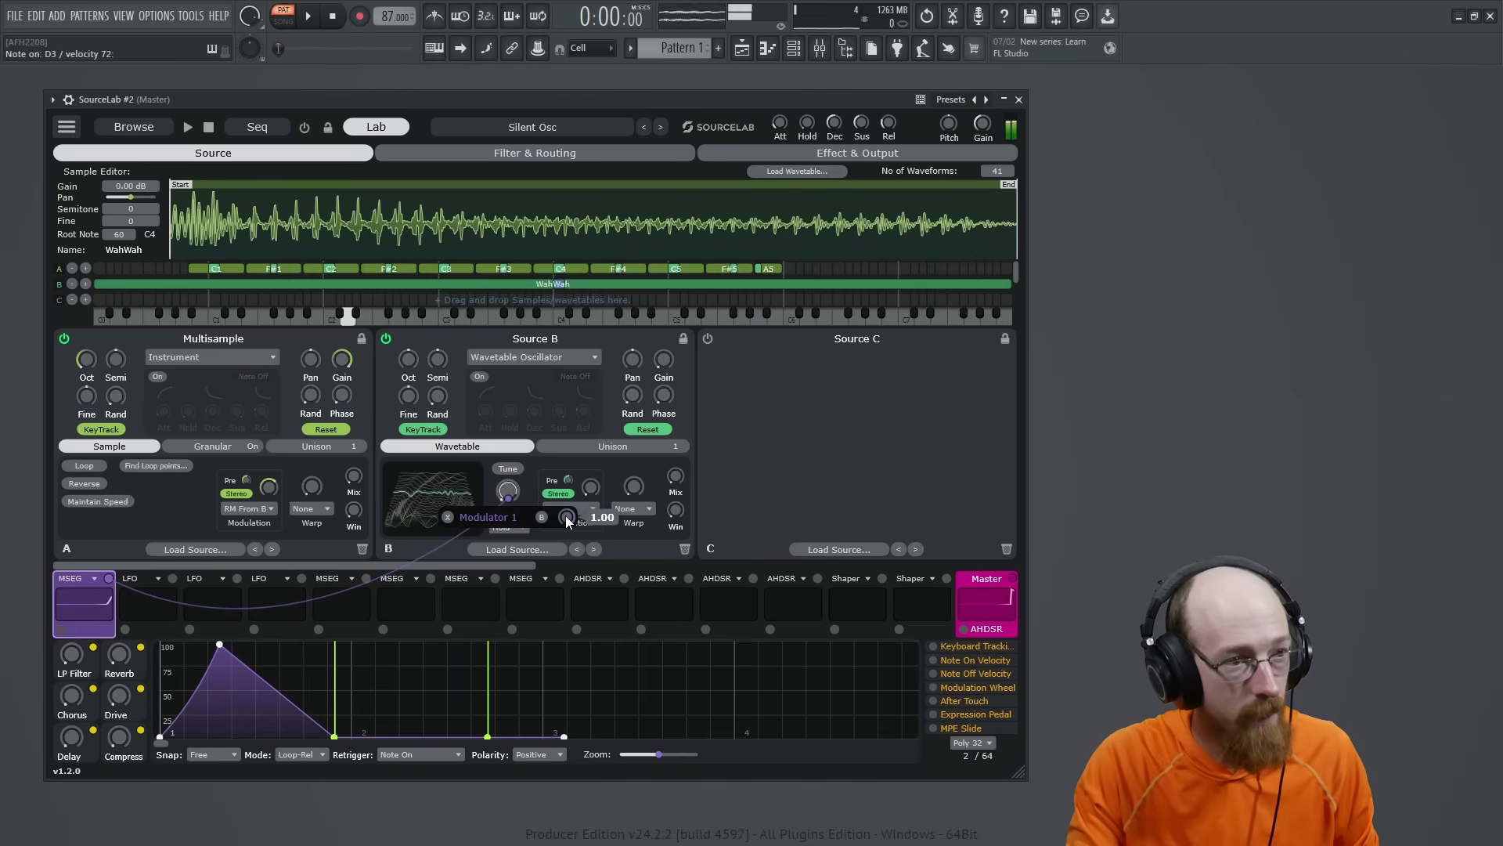
{"action": "mouse_move", "coordinate": [353, 658]}
{"action": "left_mouse_down"}
{"action": "mouse_move", "coordinate": [351, 638]}
{"action": "mouse_move", "coordinate": [349, 675]}
{"action": "left_mouse_up"}
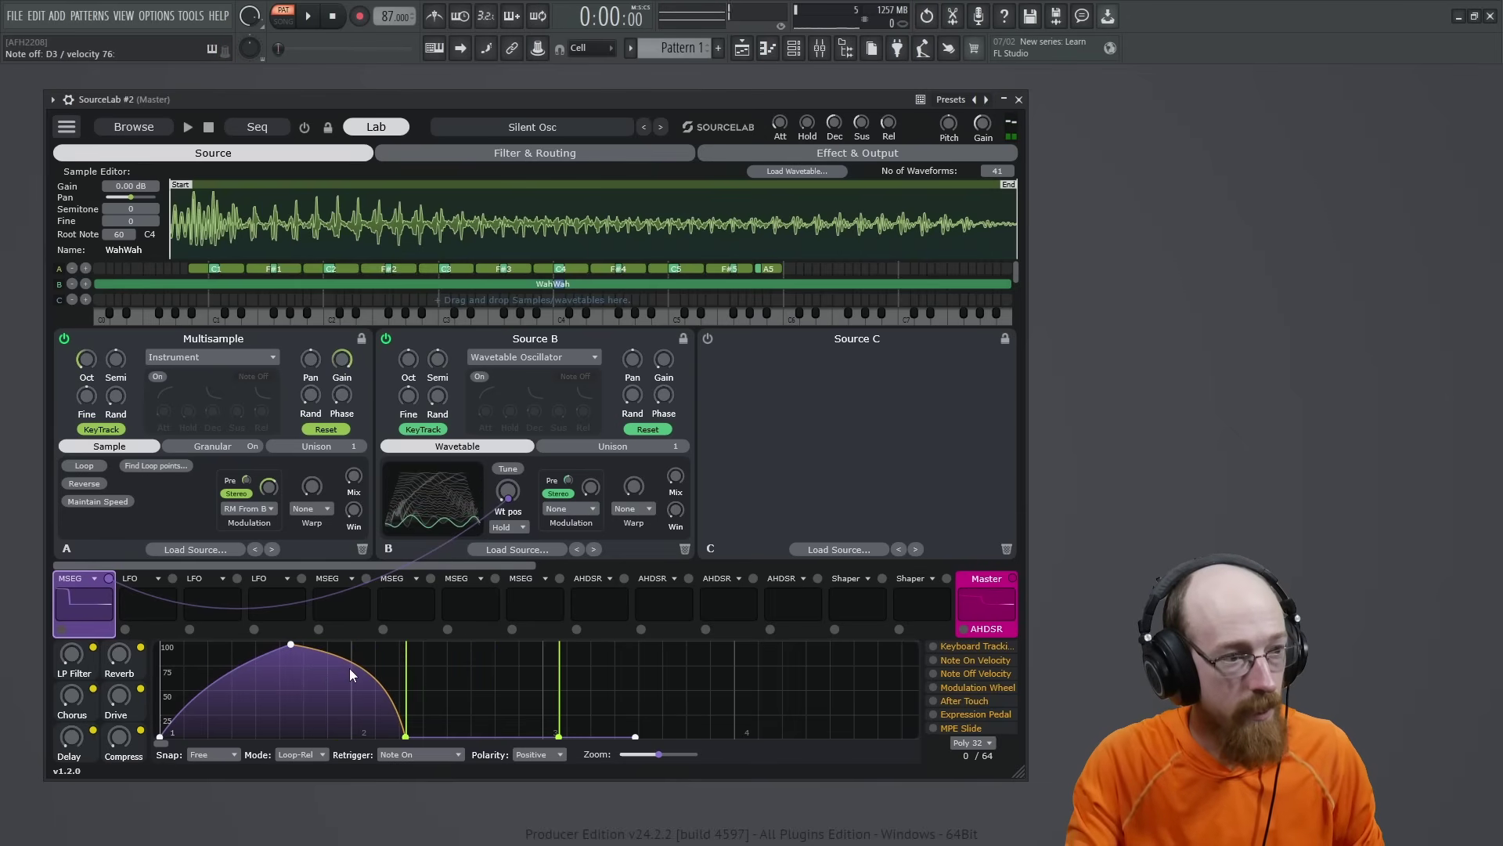
{"action": "left_click_drag", "start_coordinate": [254, 670], "coordinate": [351, 629]}
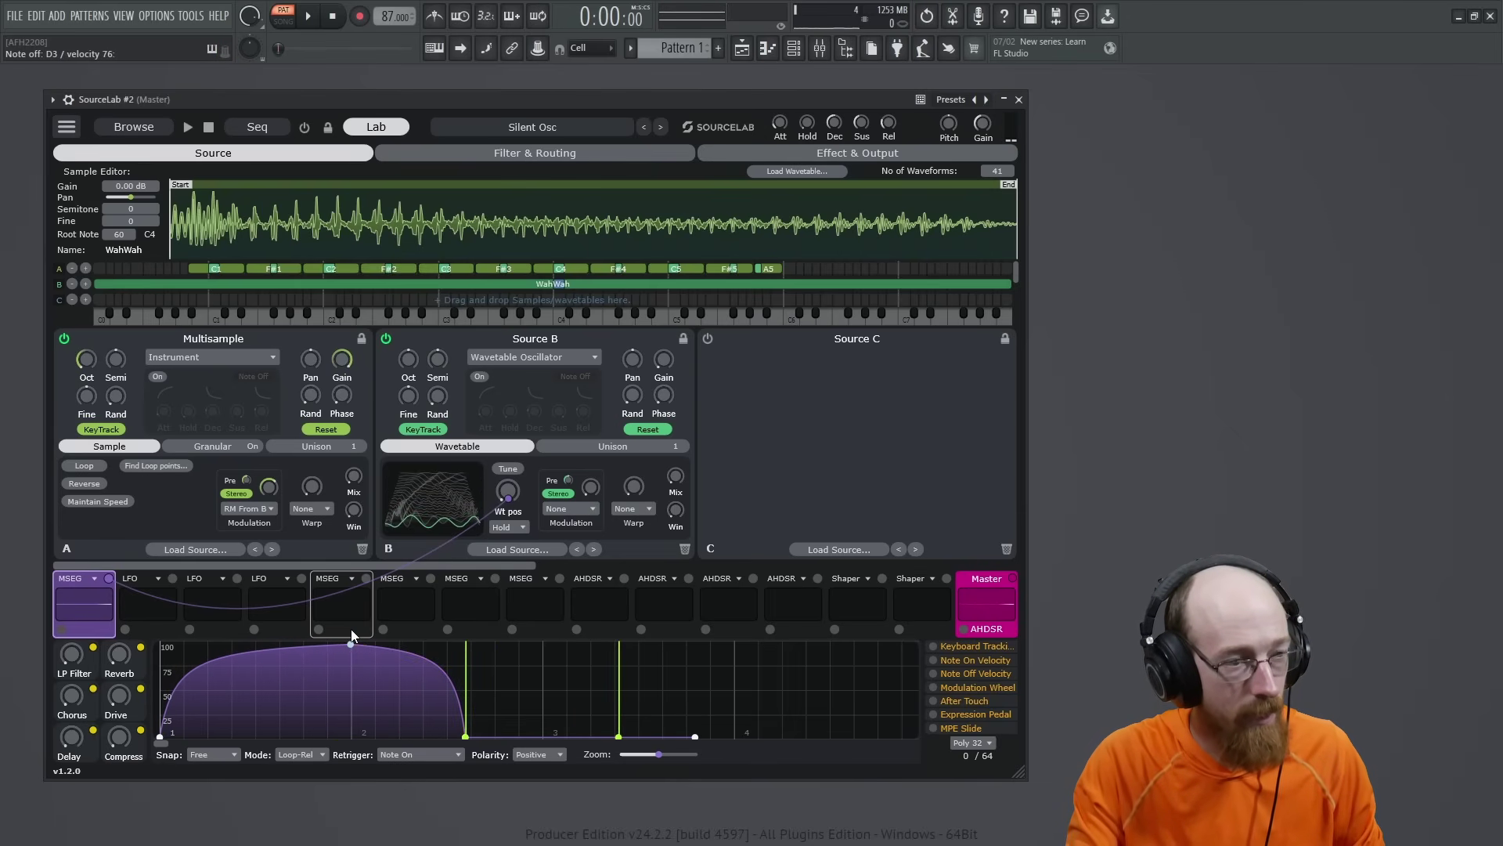
Set Source B's octave to -3
{"action": "mouse_move", "coordinate": [508, 499]}
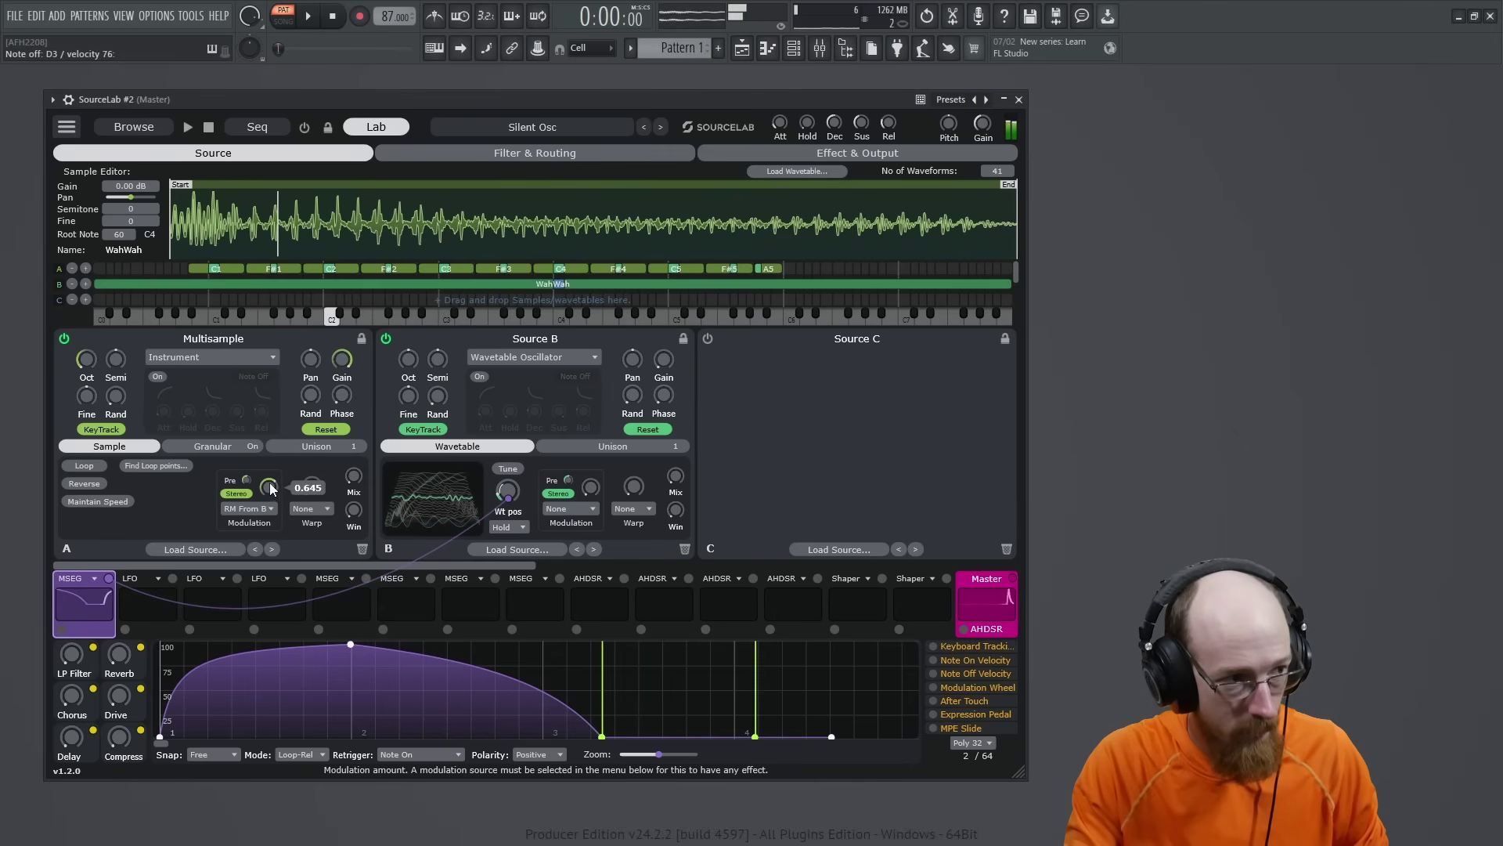
{"action": "left_click_drag", "start_coordinate": [408, 358], "coordinate": [408, 383]}
{"action": "mouse_move", "coordinate": [546, 416]}
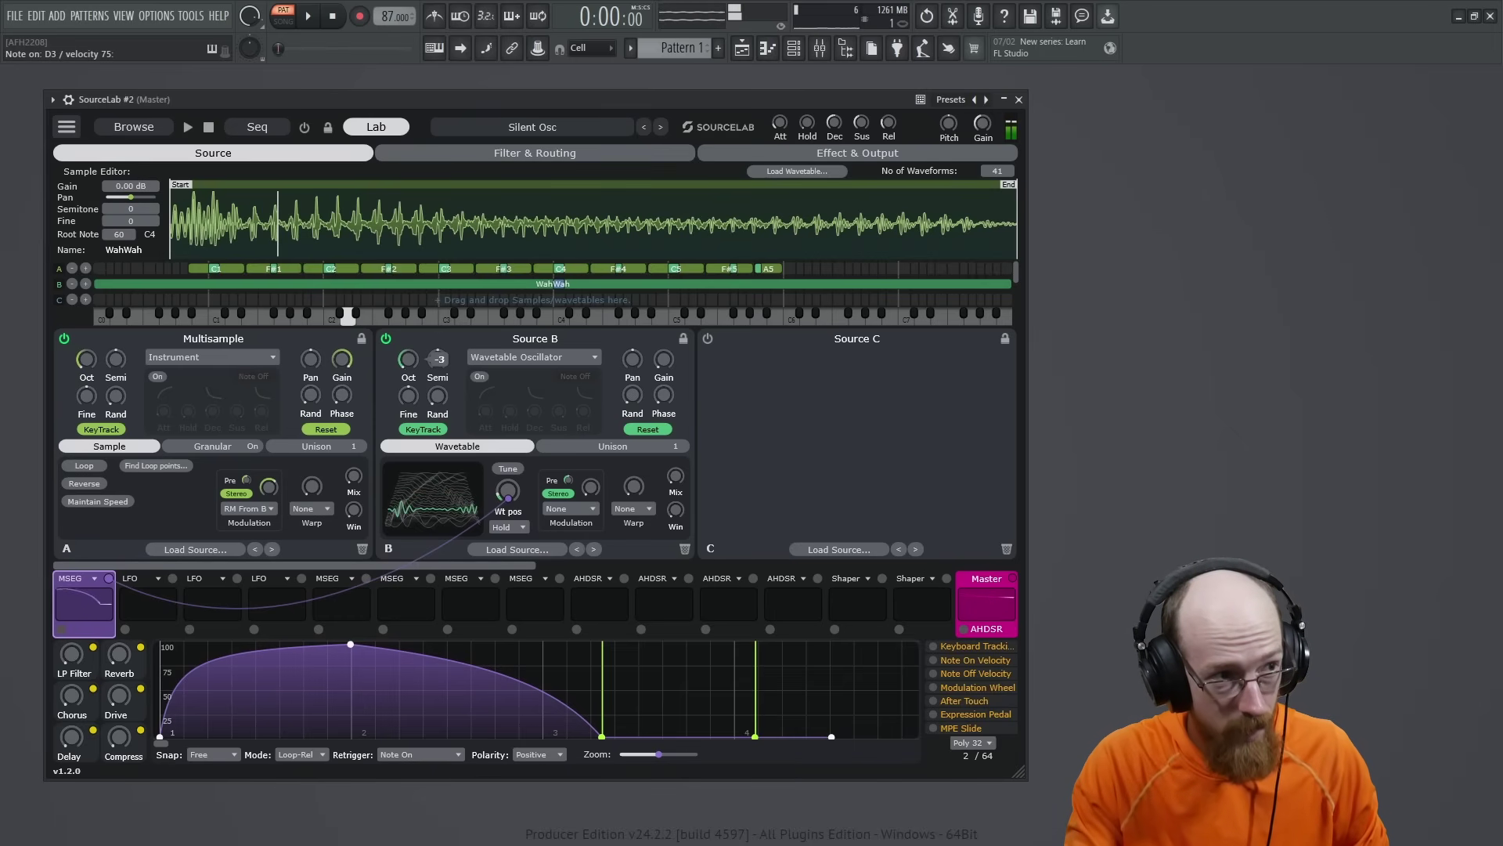
Set filter F1's type to SV Peak 12dB and its cutoff to about 534 Hz
{"action": "left_click", "coordinate": [532, 156]}
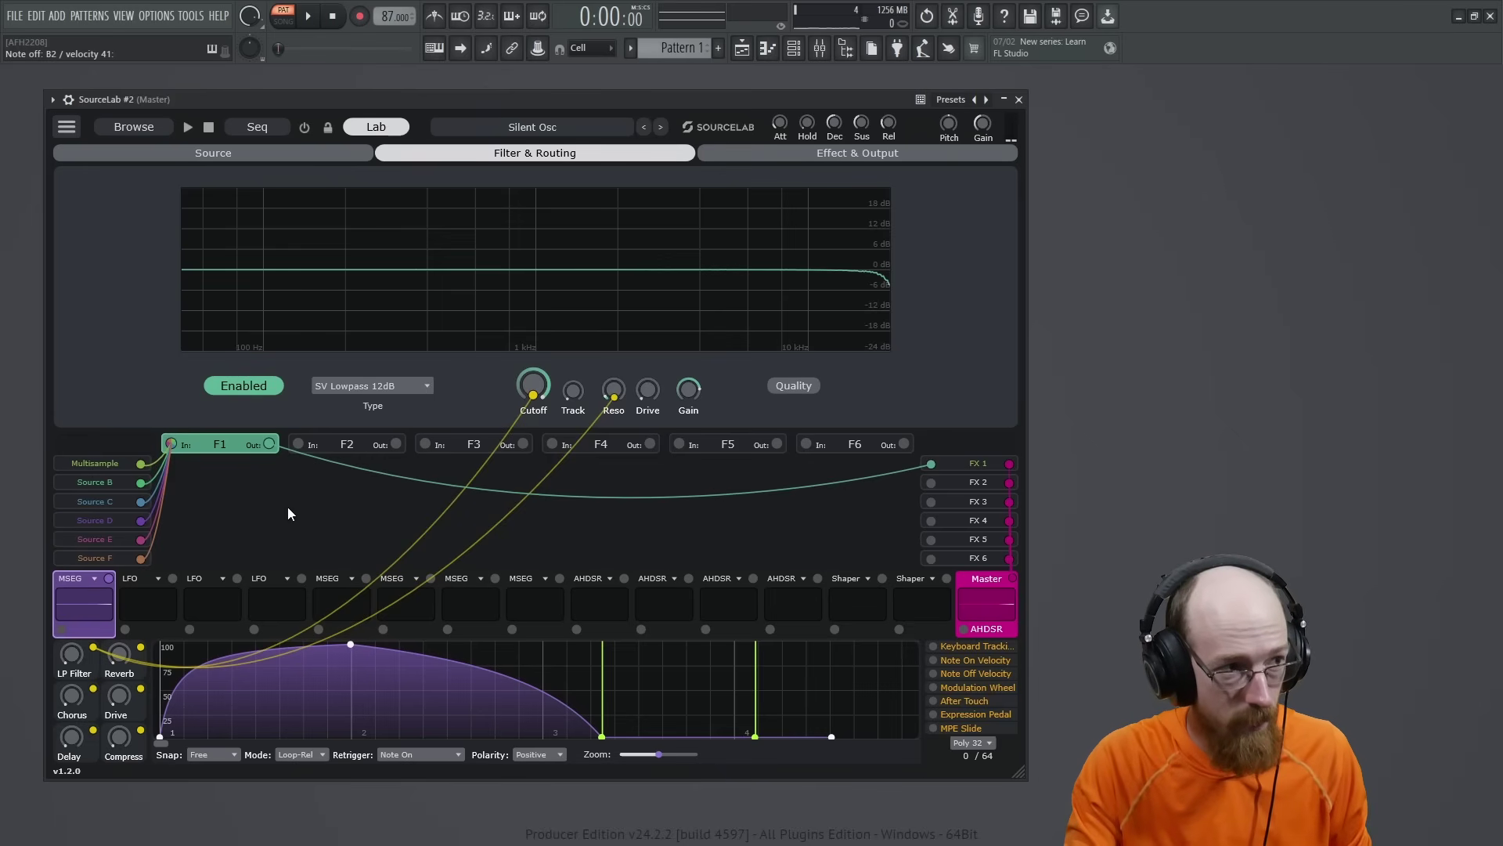
{"action": "left_click", "coordinate": [368, 386]}
{"action": "left_click", "coordinate": [496, 376]}
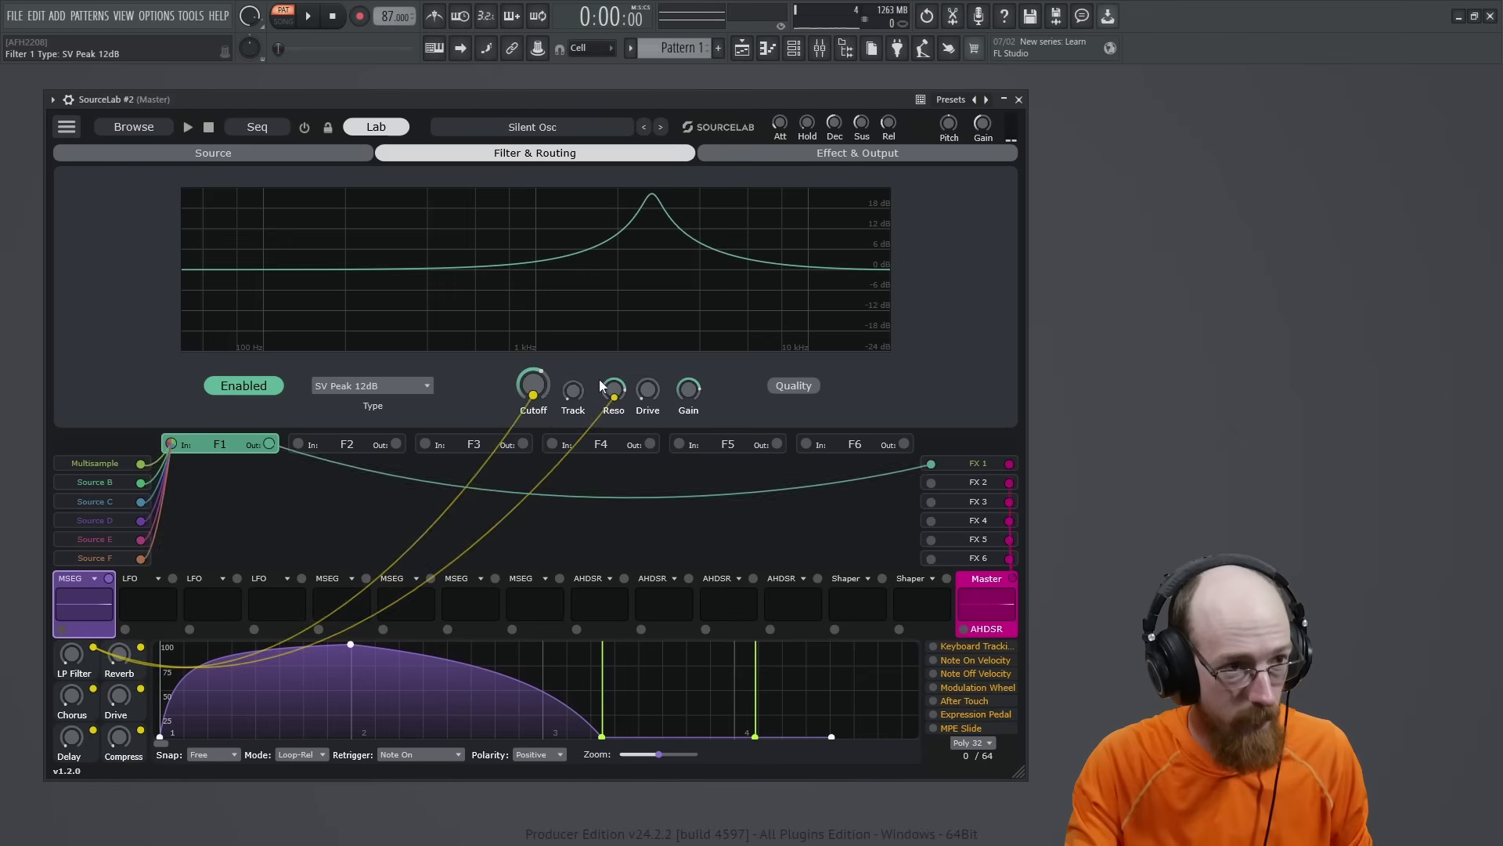
{"action": "mouse_move", "coordinate": [615, 391]}
{"action": "left_click_drag", "start_coordinate": [615, 392], "coordinate": [533, 395]}
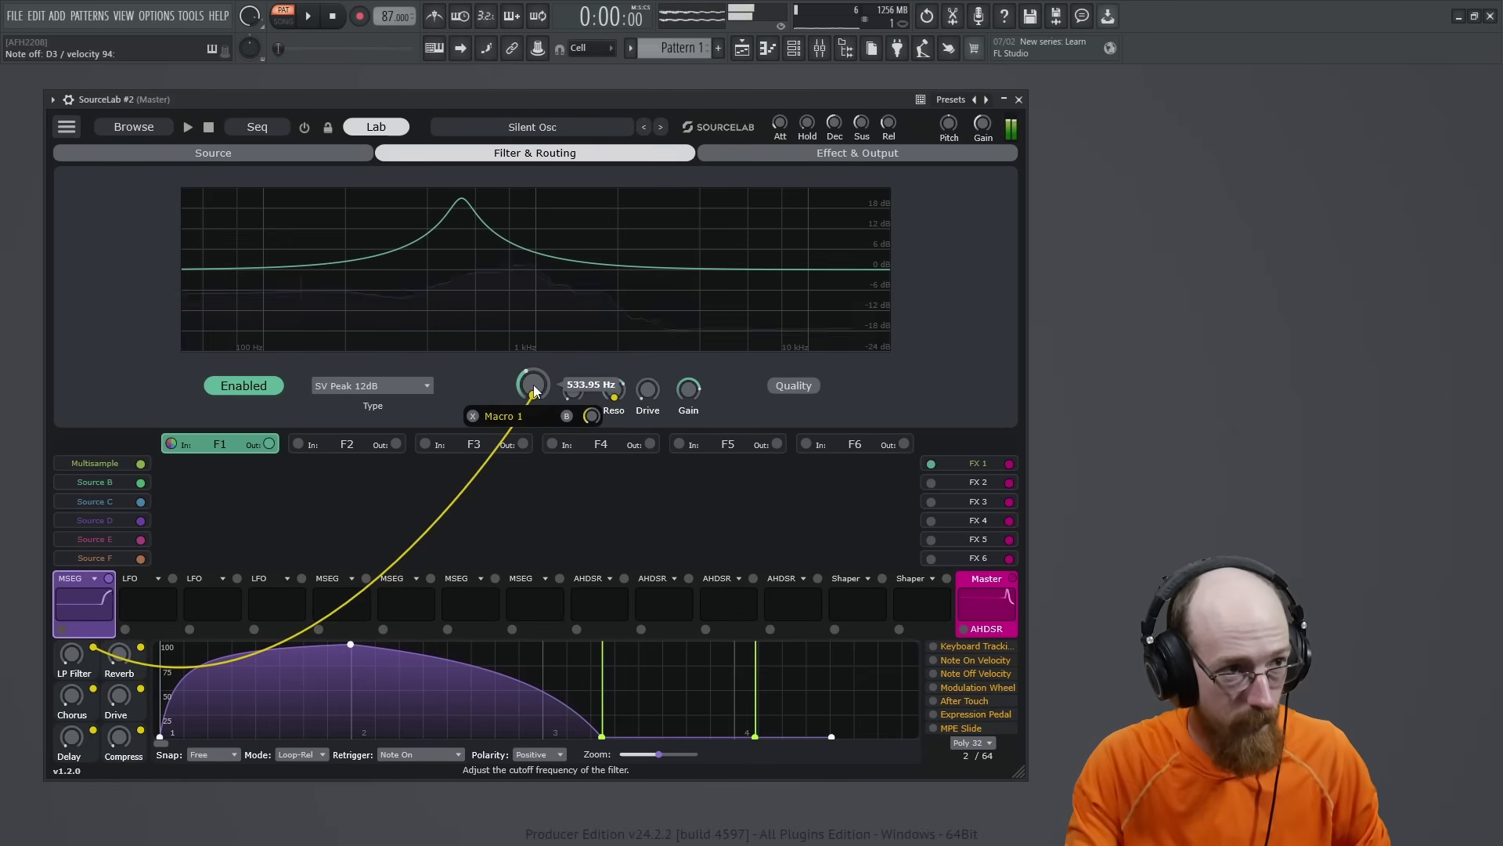
Modulate filter F1's cutoff with Modulator 1, raise the base cutoff slightly, and set the filter's drive to 92 %
{"action": "left_click_drag", "start_coordinate": [108, 578], "coordinate": [533, 386]}
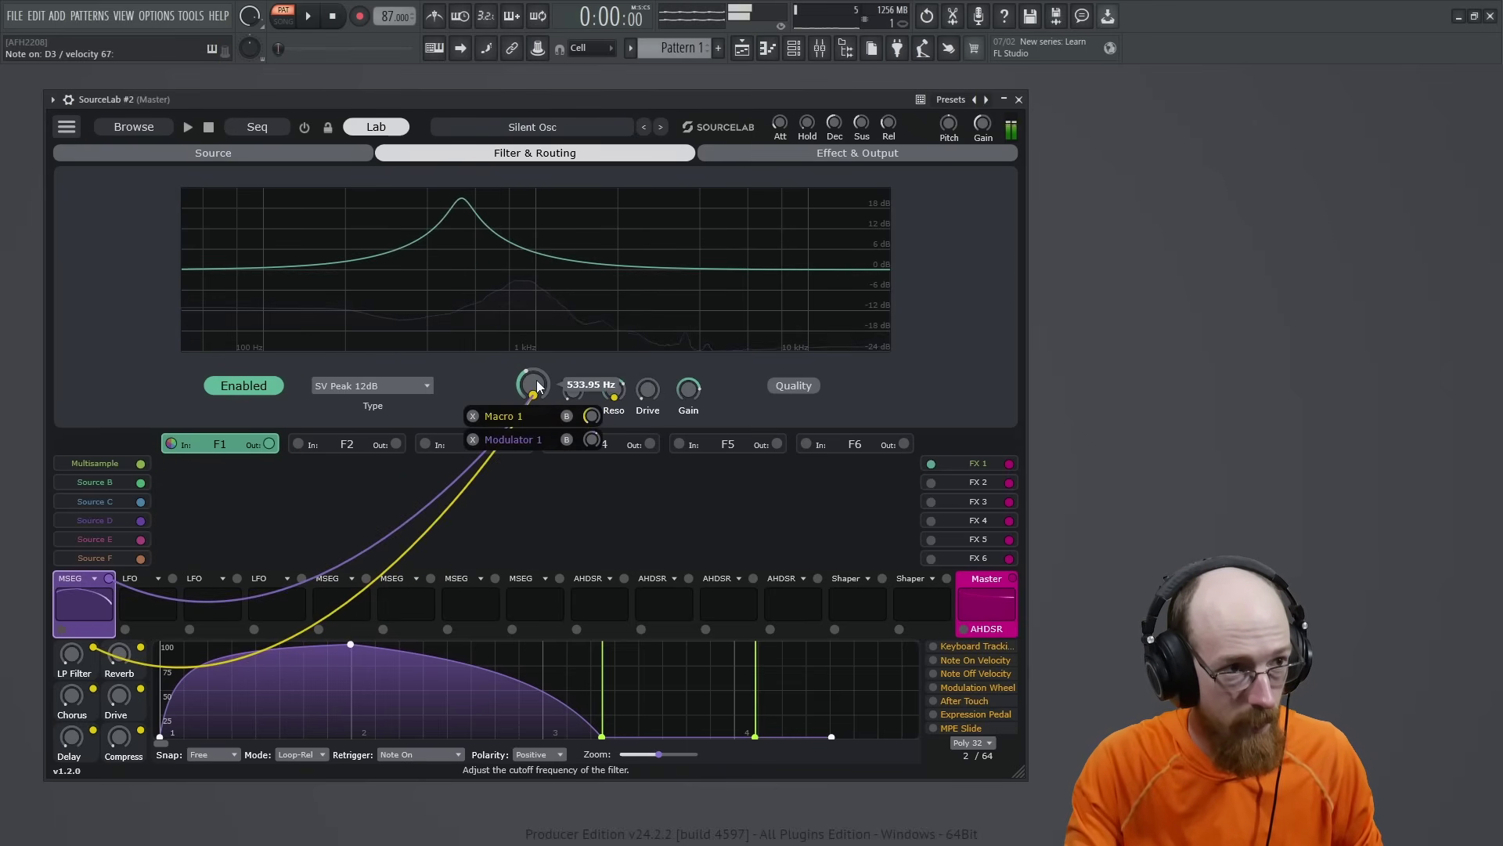
{"action": "scroll", "coordinate": [533, 387], "scroll_direction": "down", "scroll_amount": 3}
{"action": "left_click_drag", "start_coordinate": [533, 385], "coordinate": [533, 353]}
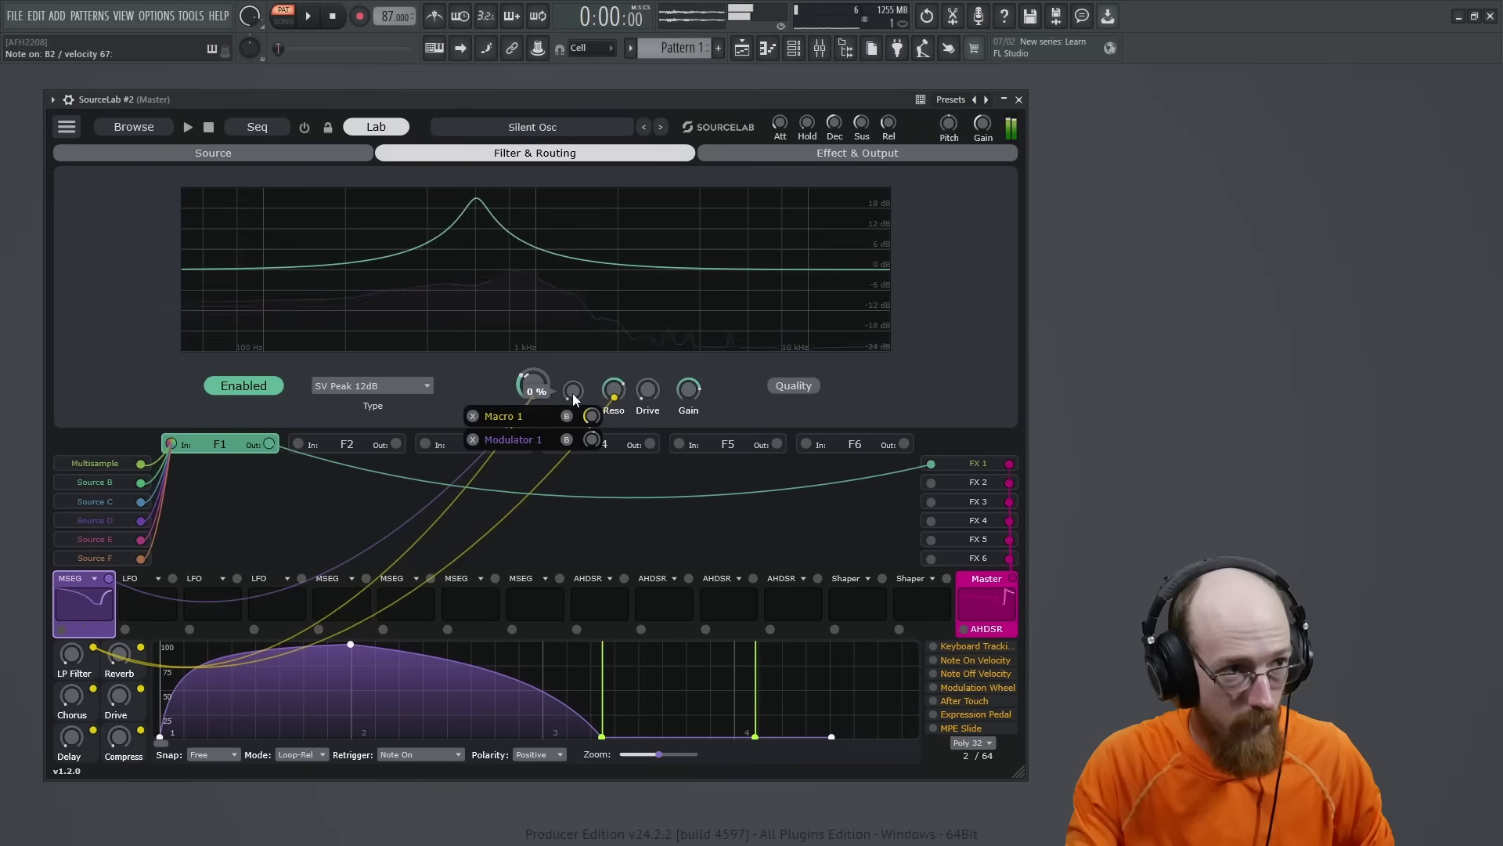
{"action": "left_click_drag", "start_coordinate": [648, 390], "coordinate": [647, 300]}
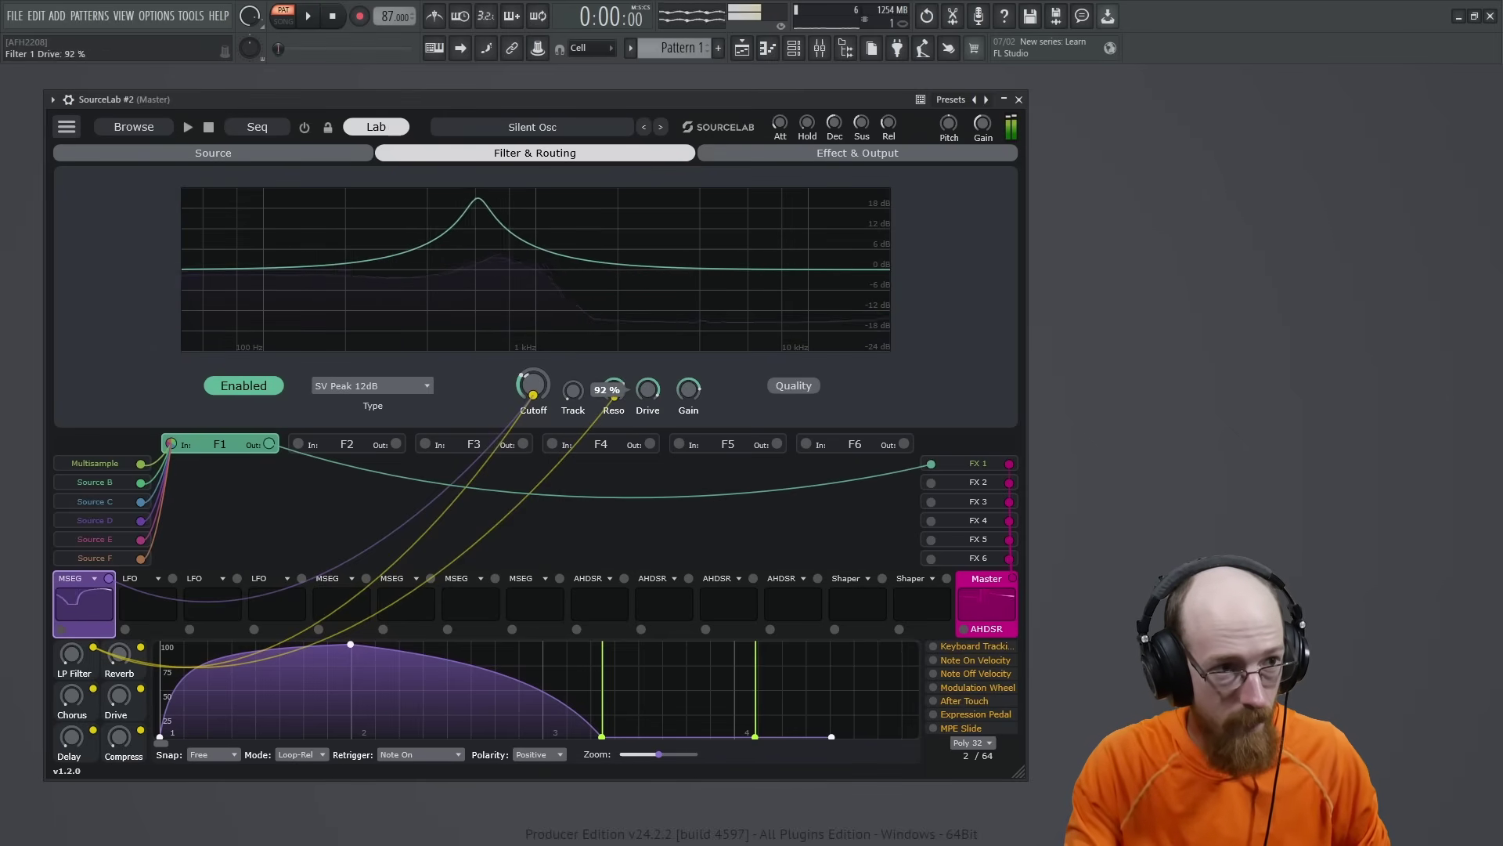
Raise Source B's octave, and modulate the Multisample's gain with Modulator 1 from a base level of -96 dB
{"action": "left_click", "coordinate": [213, 153]}
{"action": "left_click_drag", "start_coordinate": [408, 380], "coordinate": [408, 348]}
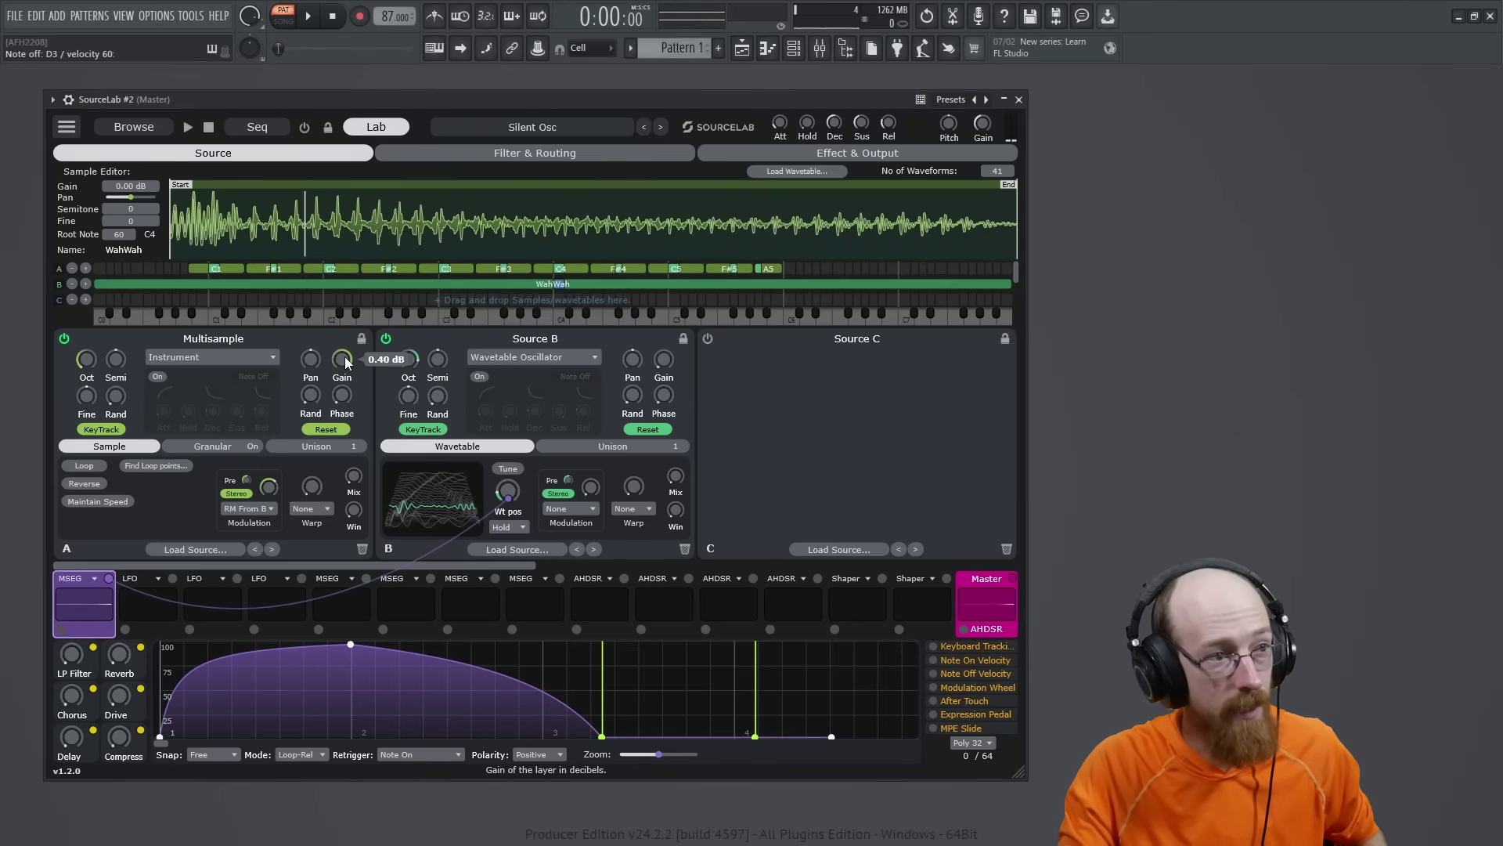
{"action": "left_click_drag", "start_coordinate": [346, 363], "coordinate": [362, 393]}
{"action": "mouse_move", "coordinate": [105, 583]}
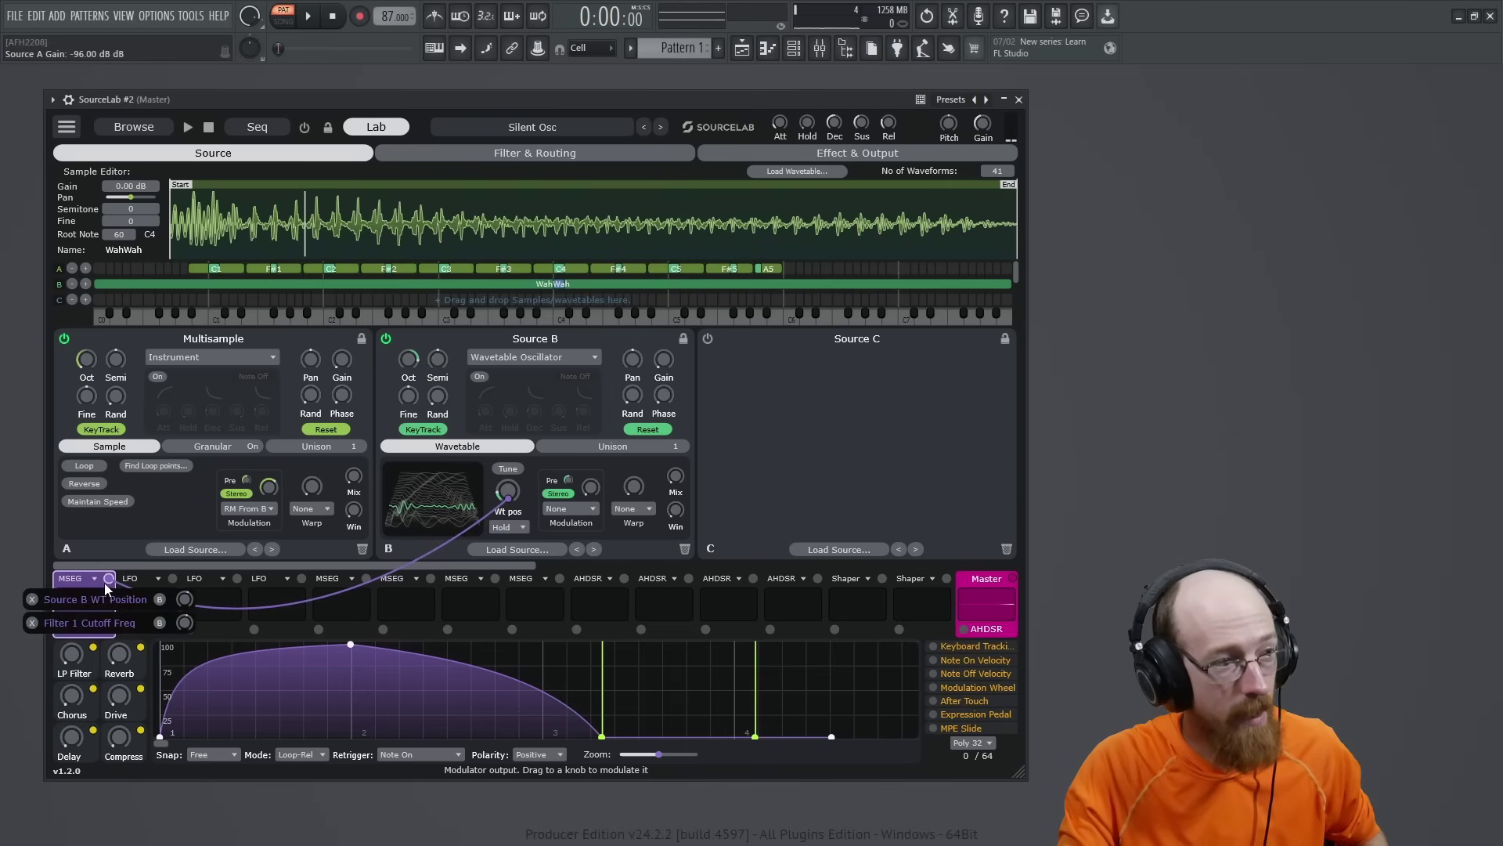
{"action": "left_click_drag", "start_coordinate": [105, 583], "coordinate": [350, 359]}
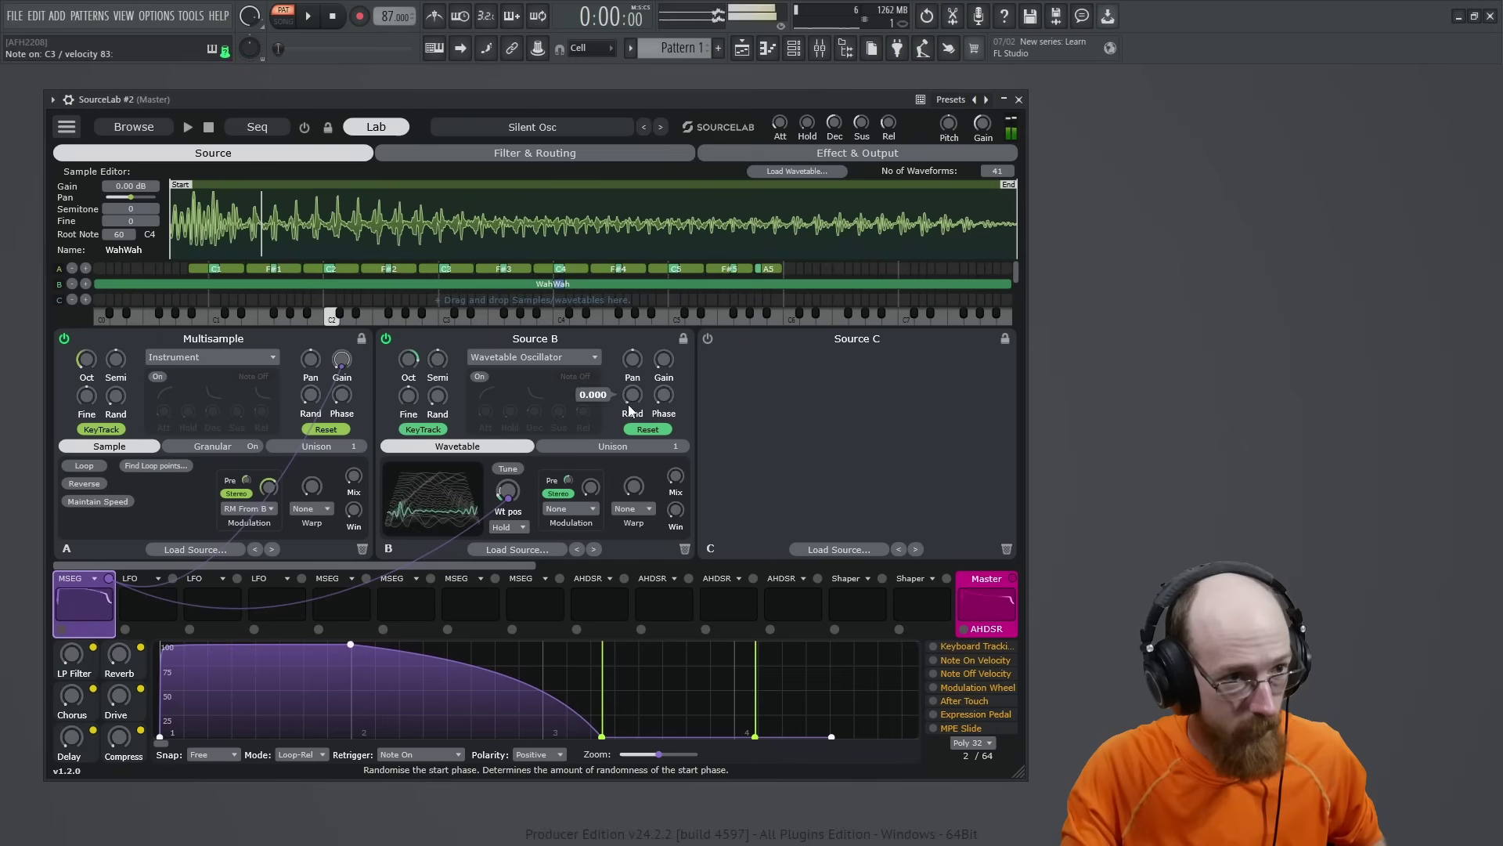
Enable Source C and load the SourceLab Basic Waveforms wavetable Basic Analog Classic into it
{"action": "left_click", "coordinate": [708, 339]}
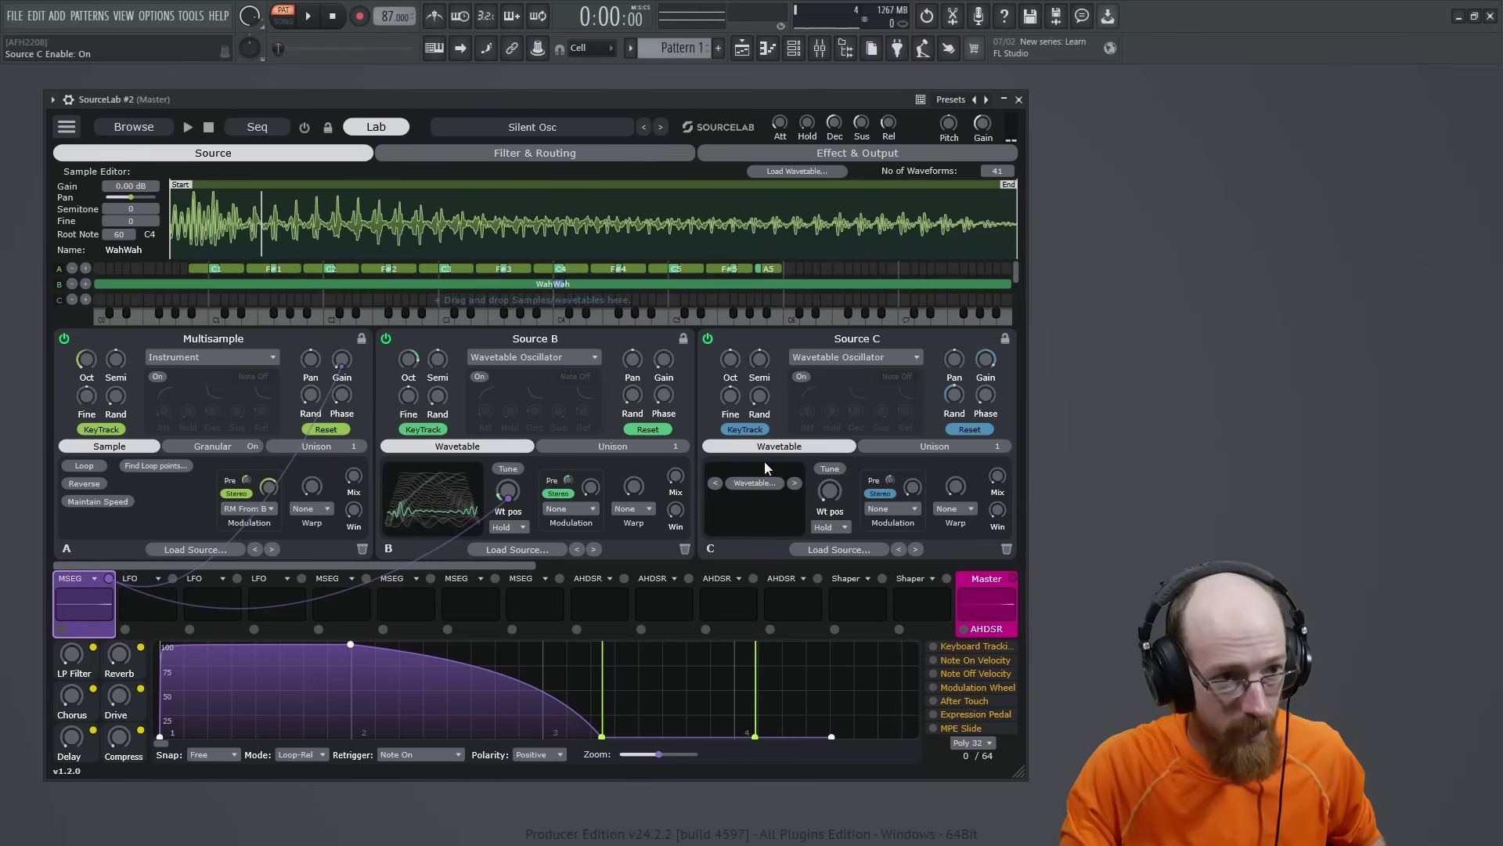
{"action": "left_click", "coordinate": [772, 482]}
{"action": "mouse_move", "coordinate": [797, 558]}
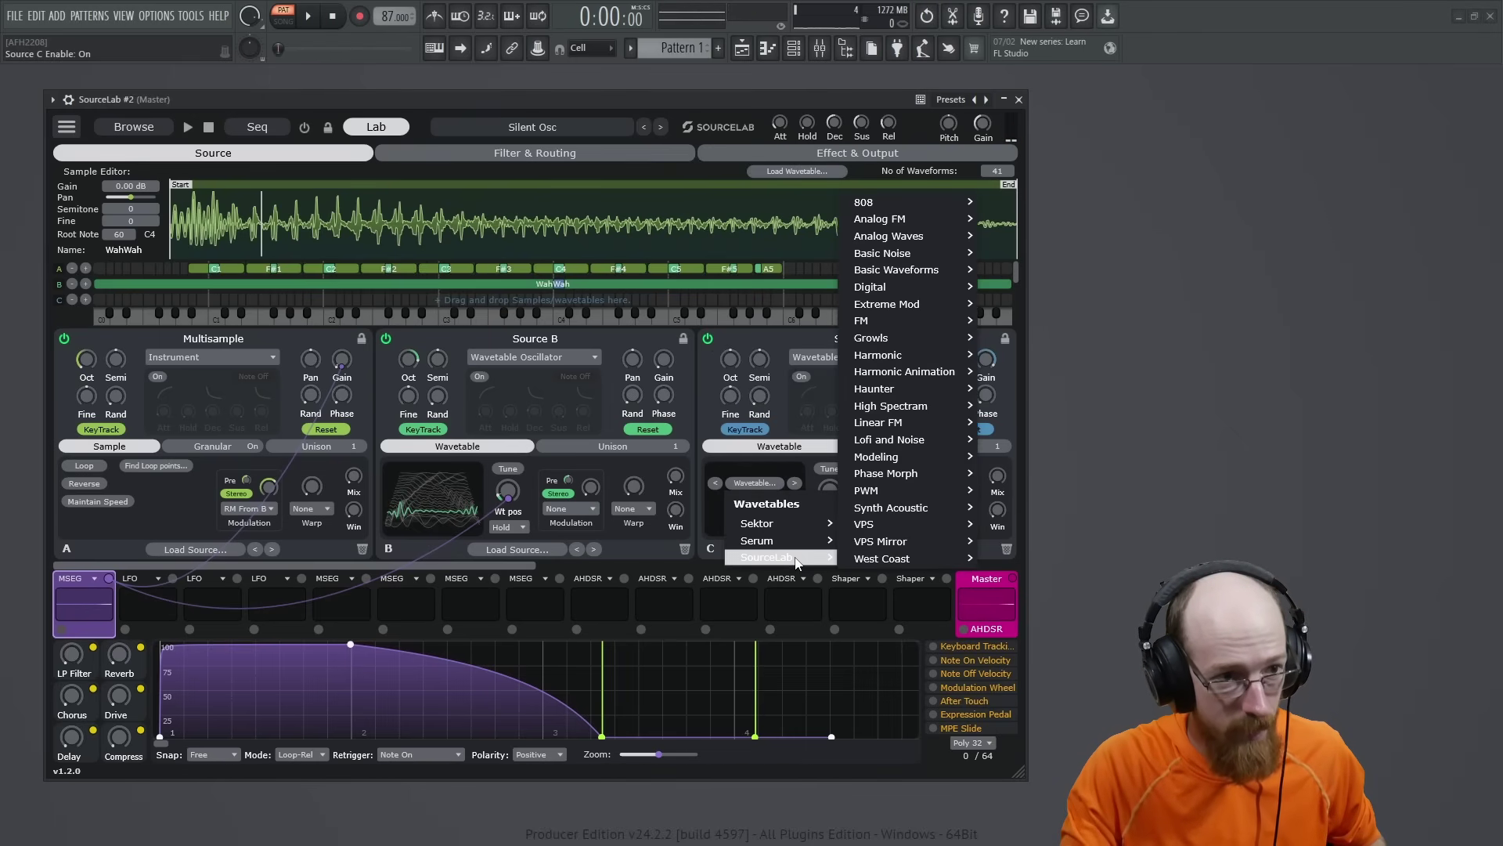
{"action": "mouse_move", "coordinate": [880, 227]}
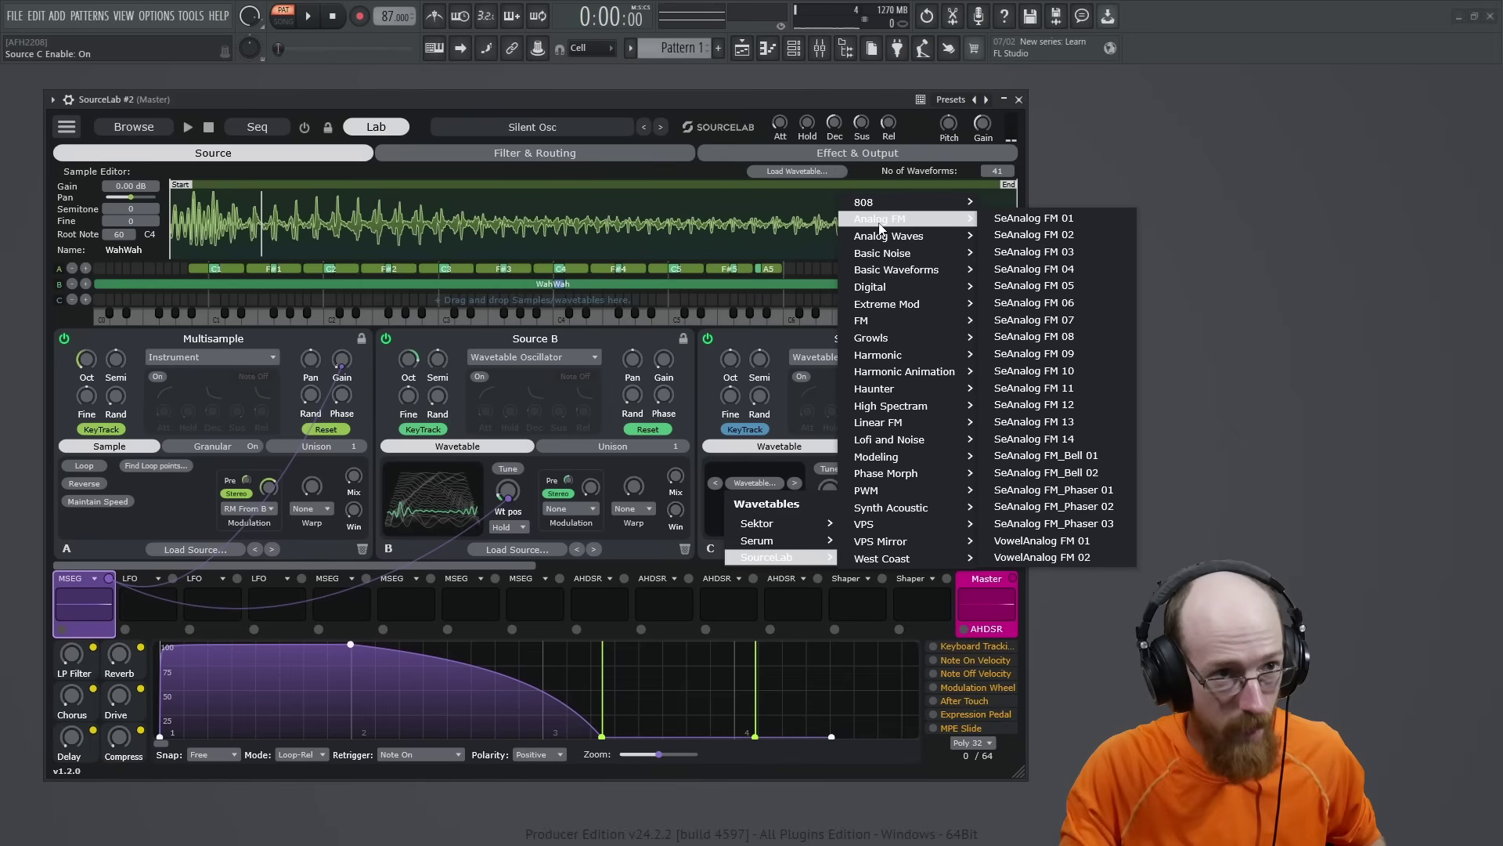
{"action": "mouse_move", "coordinate": [902, 257]}
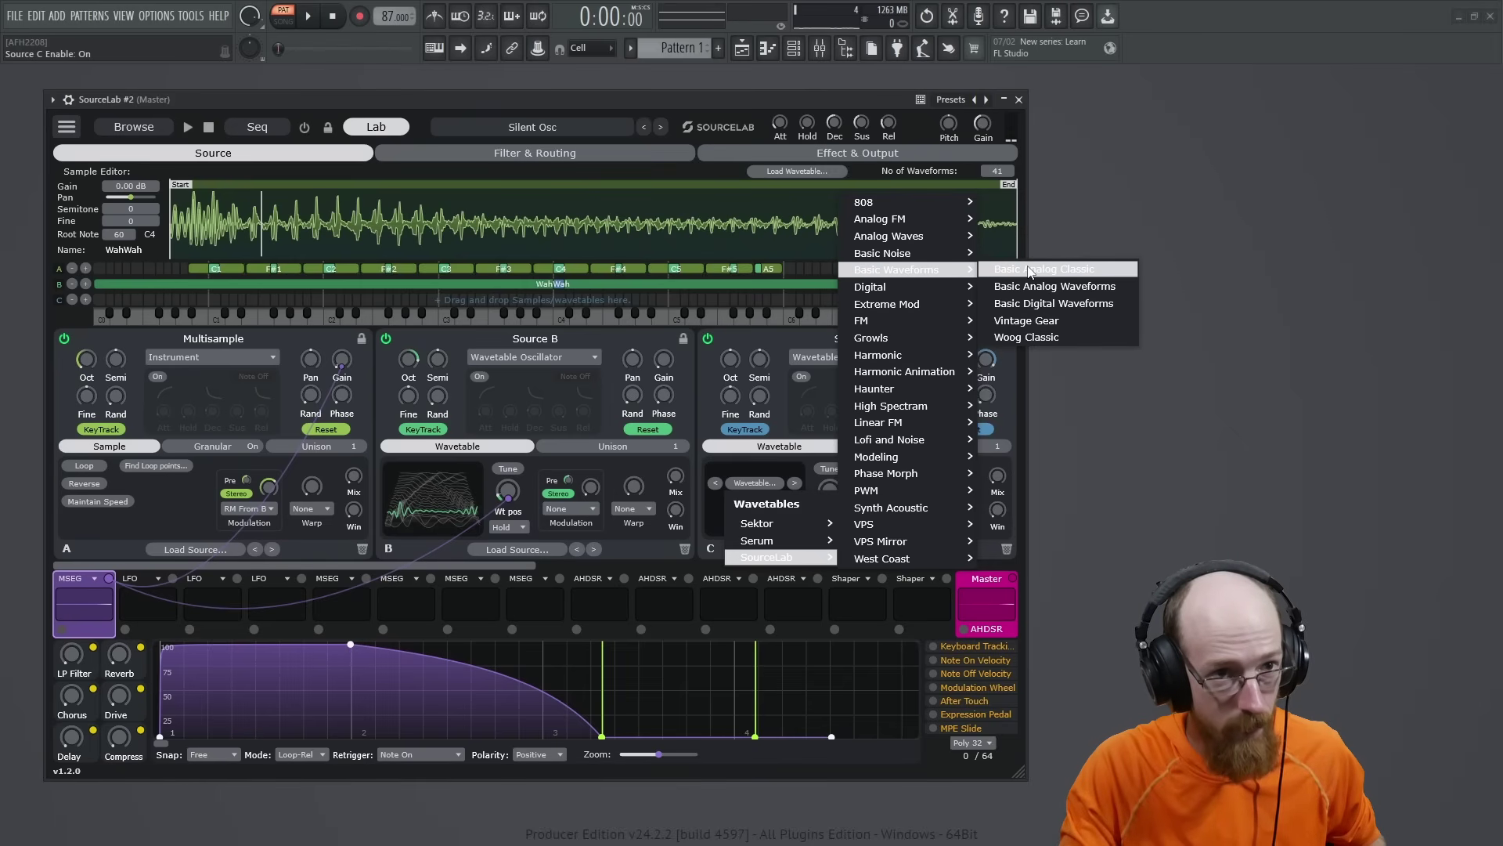
{"action": "left_click", "coordinate": [1045, 269]}
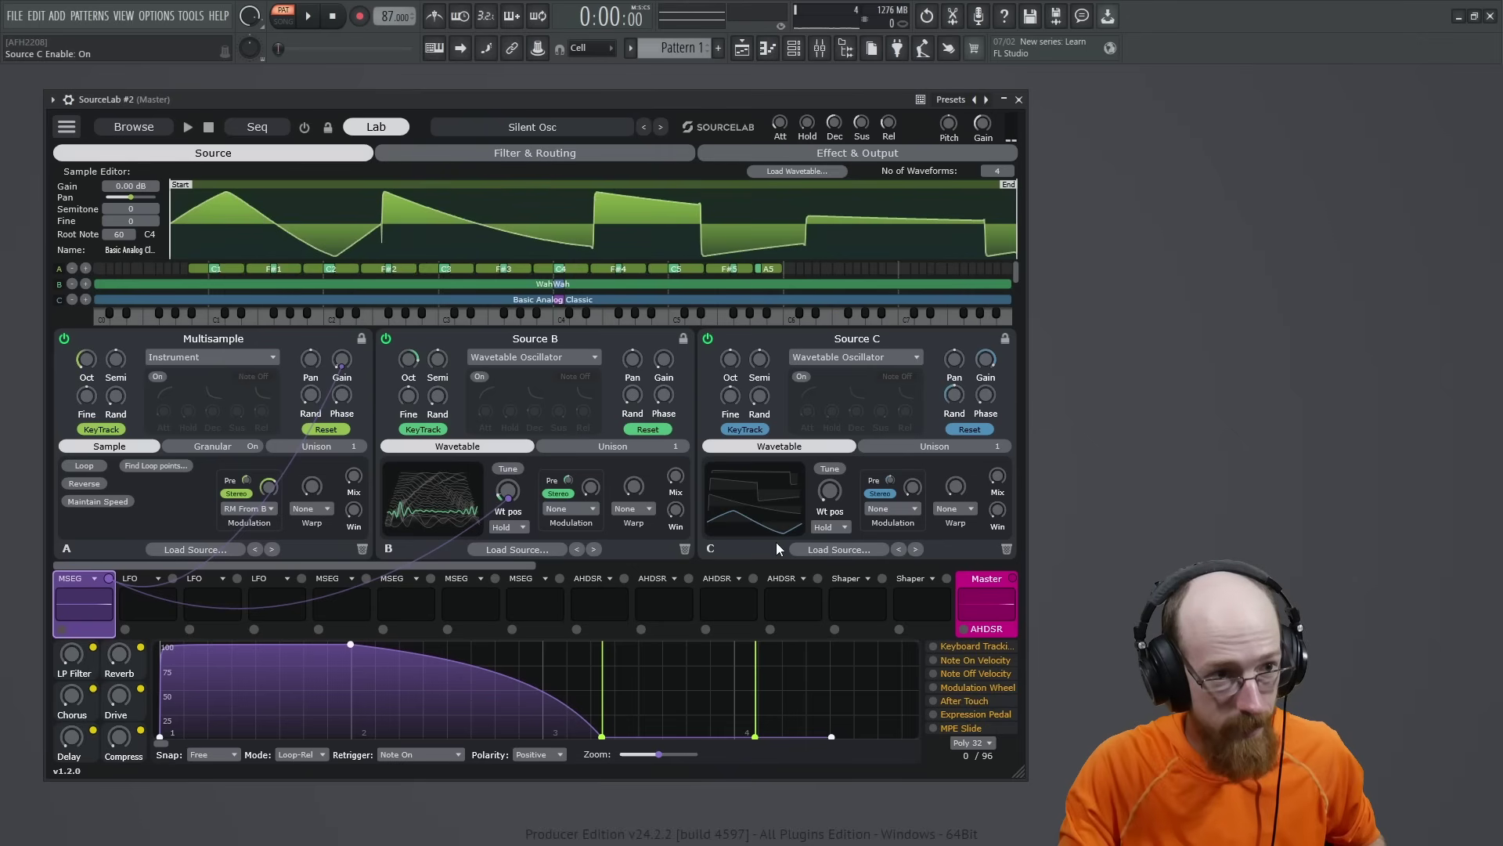
Set Source B's modulation type to FM From C
{"action": "mouse_move", "coordinate": [832, 490]}
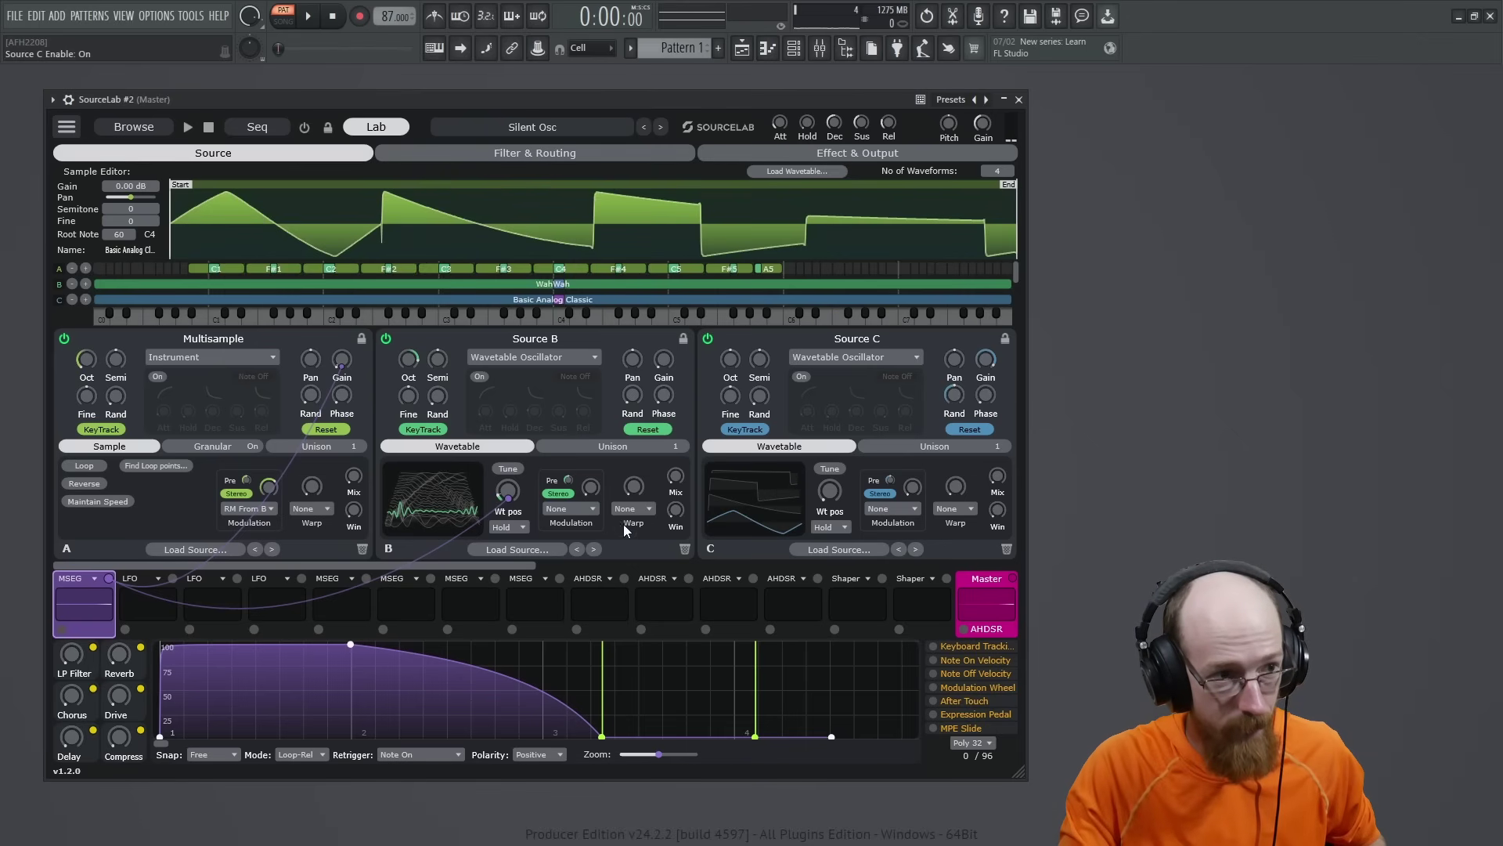
{"action": "left_click", "coordinate": [581, 510]}
{"action": "mouse_move", "coordinate": [607, 570]}
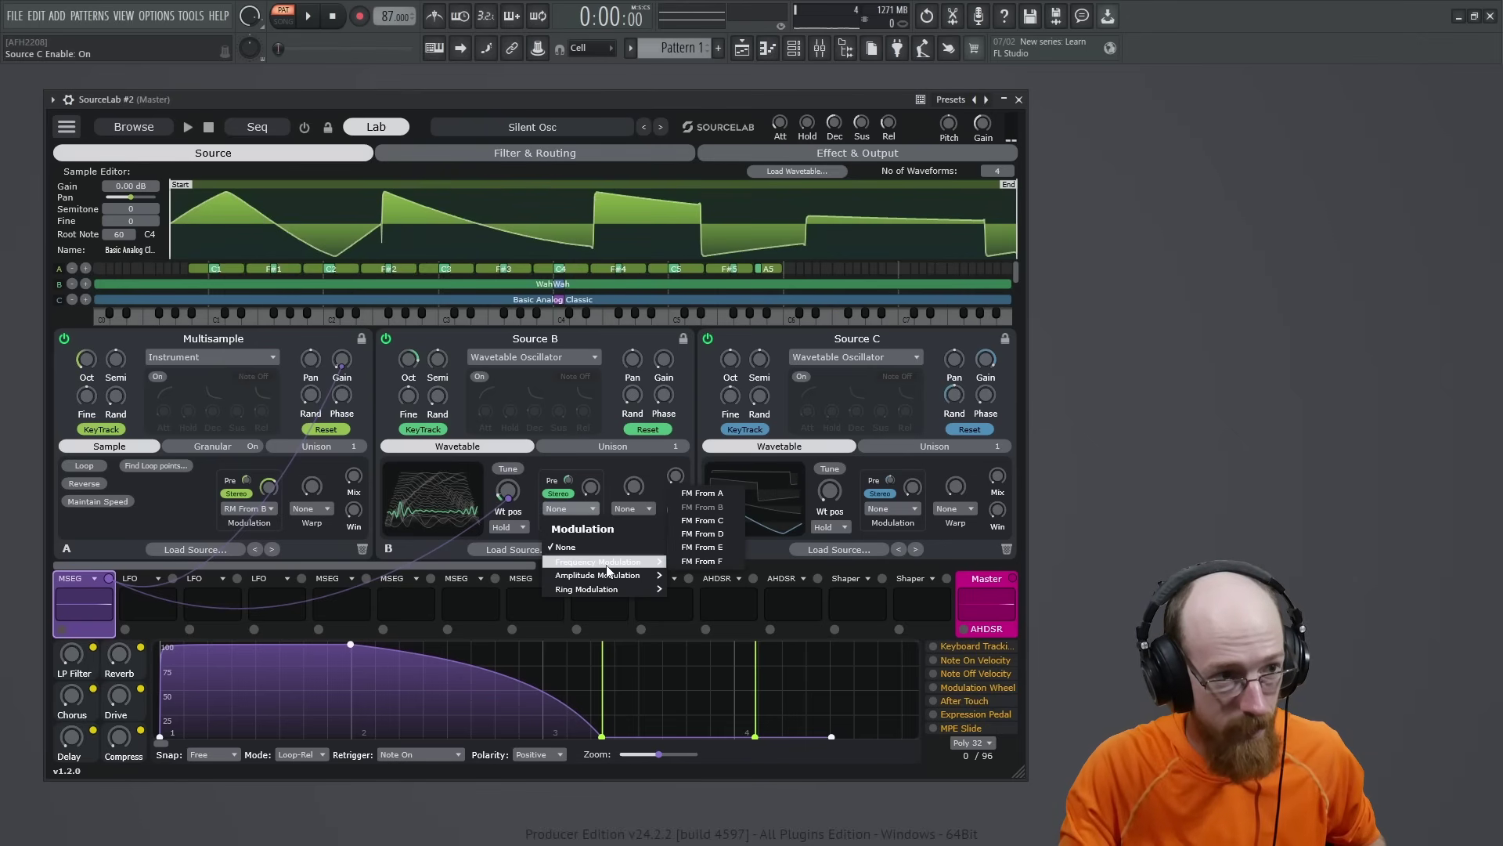
{"action": "left_click", "coordinate": [726, 492]}
{"action": "left_click", "coordinate": [587, 510]}
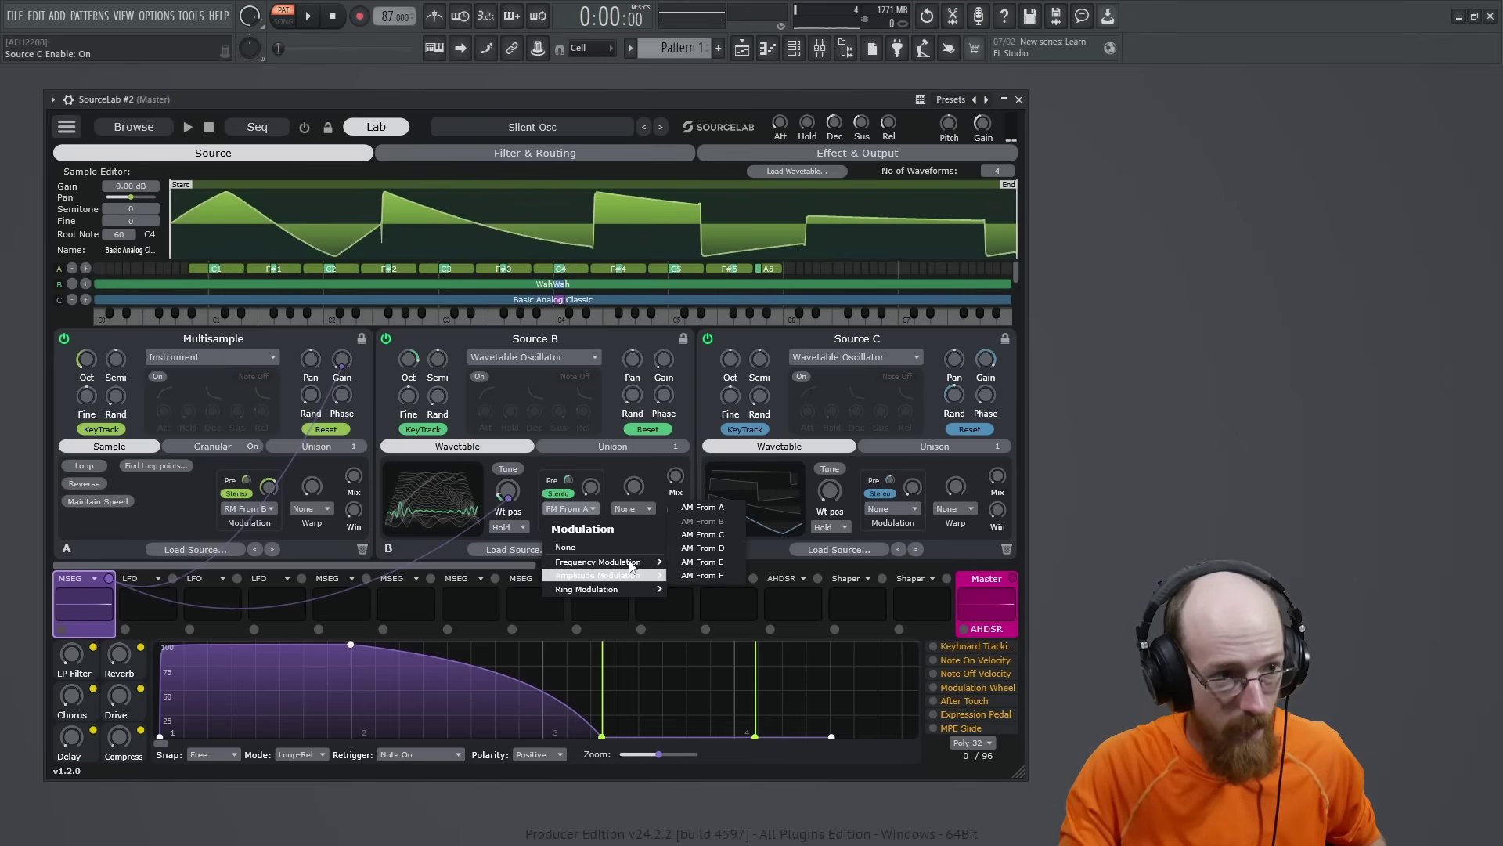
{"action": "mouse_move", "coordinate": [619, 561]}
{"action": "left_click", "coordinate": [704, 588]}
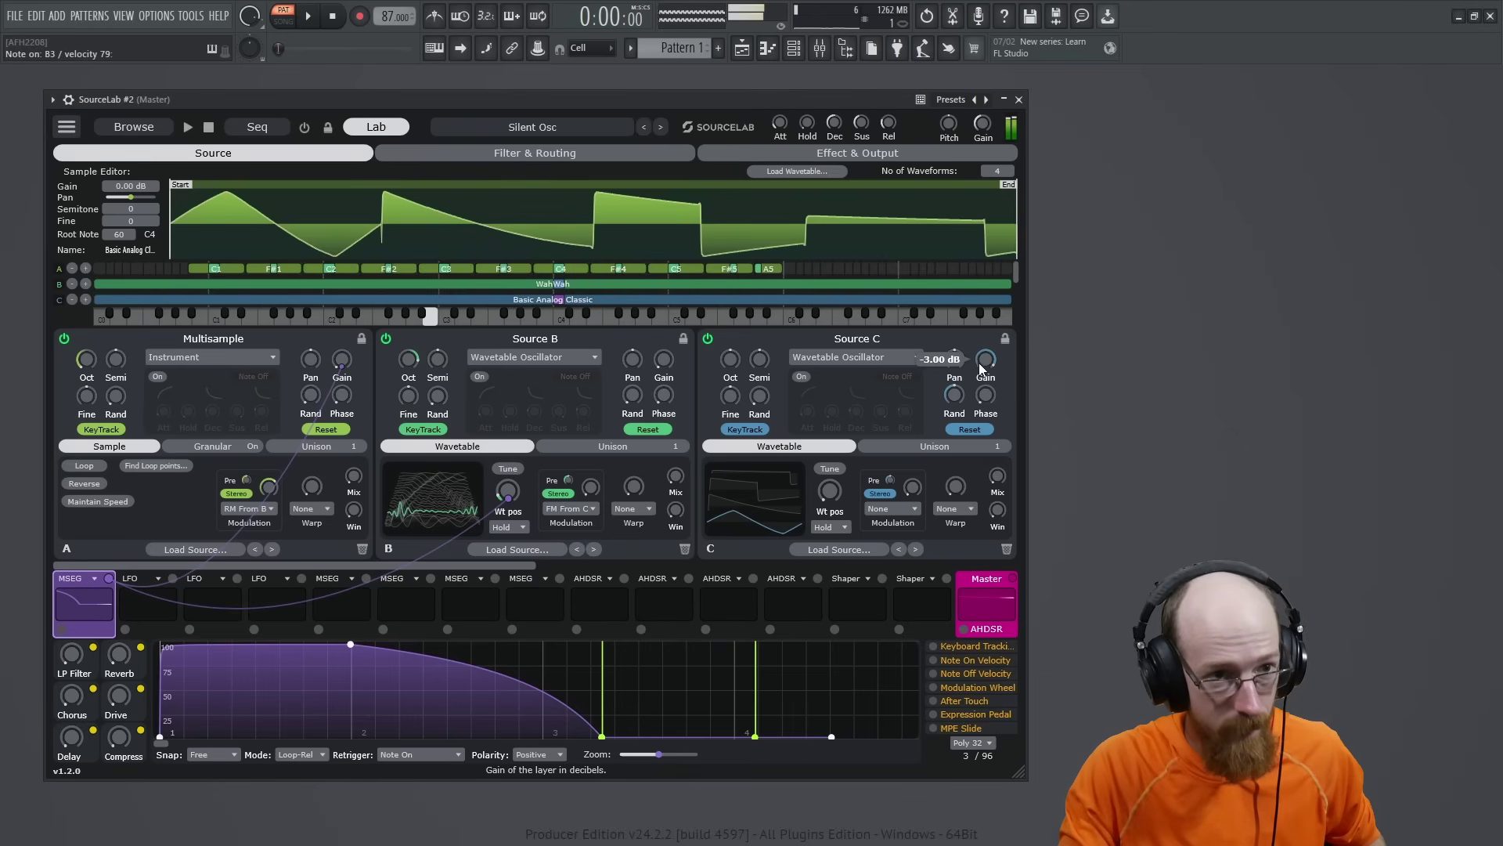
Turn Source C's gain all the way down and modulate Source B's FM amount with Modulator 1 at a small depth
{"action": "left_click_drag", "start_coordinate": [984, 362], "coordinate": [984, 501]}
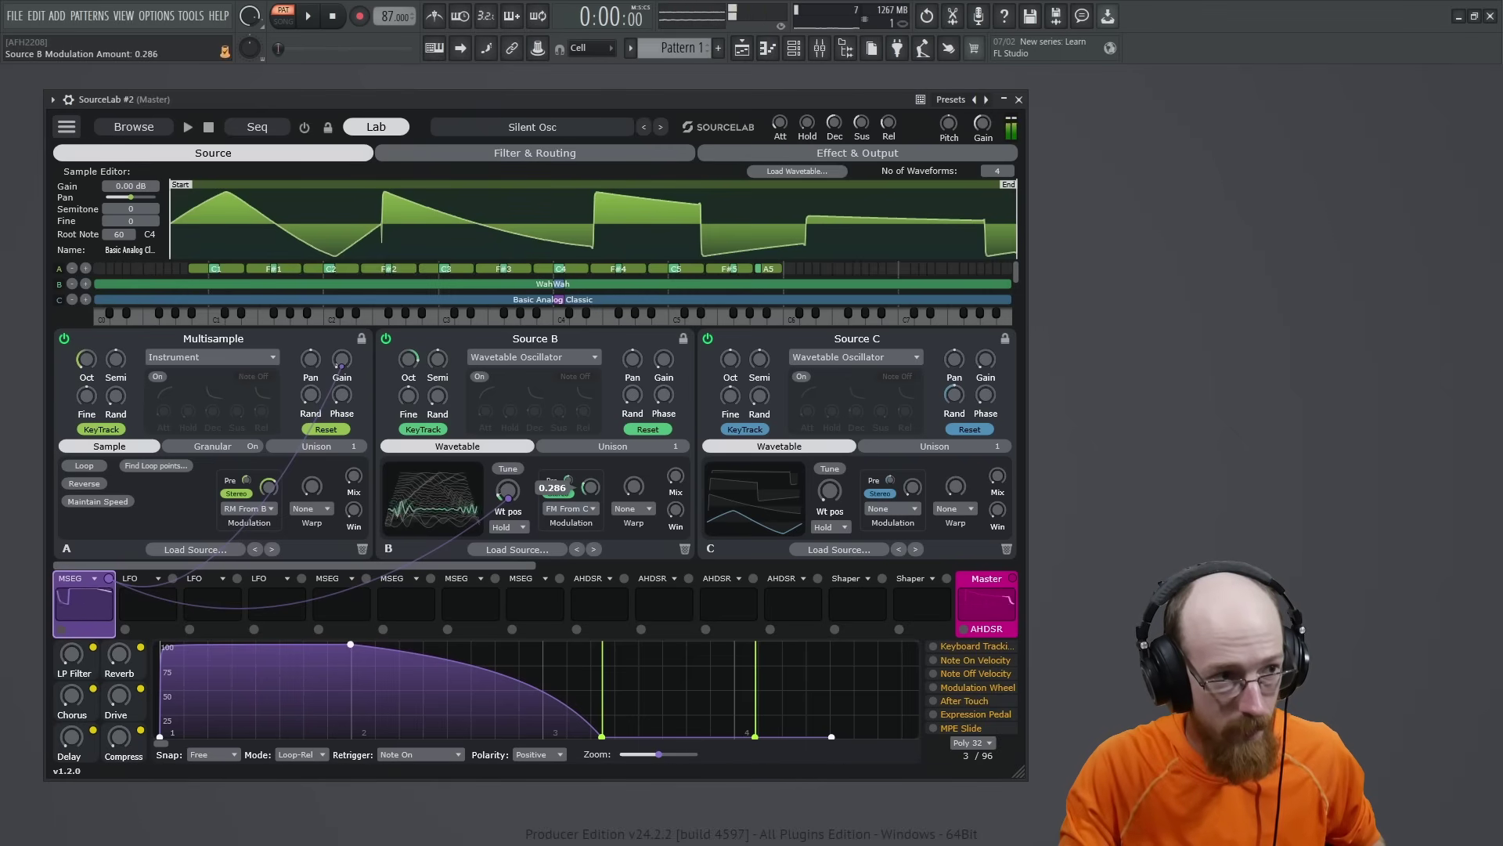
{"action": "left_click_drag", "start_coordinate": [591, 495], "coordinate": [591, 477]}
{"action": "mouse_move", "coordinate": [140, 647]}
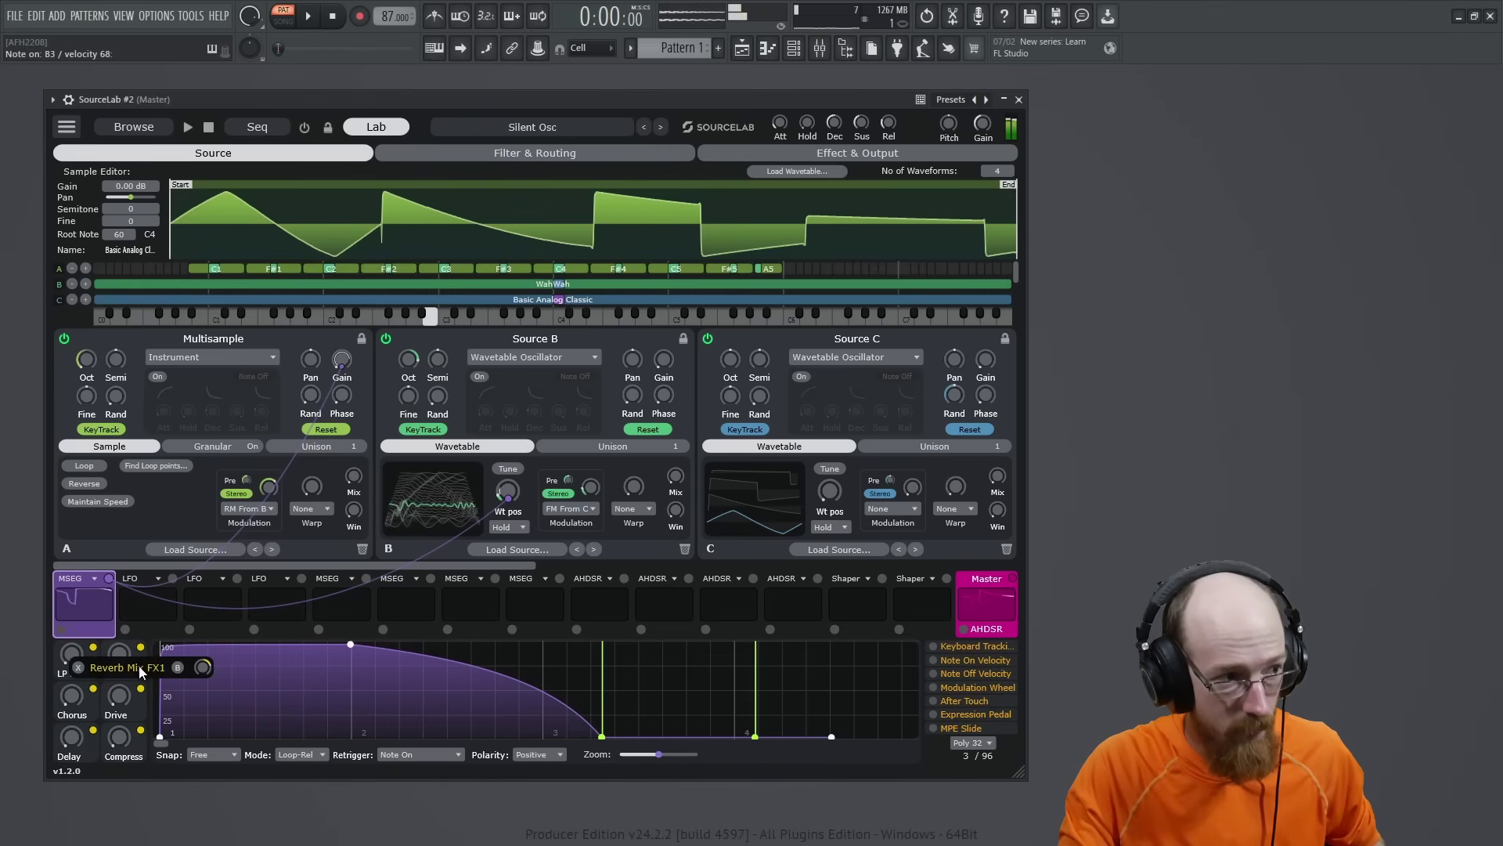
{"action": "left_click_drag", "start_coordinate": [109, 579], "coordinate": [599, 486]}
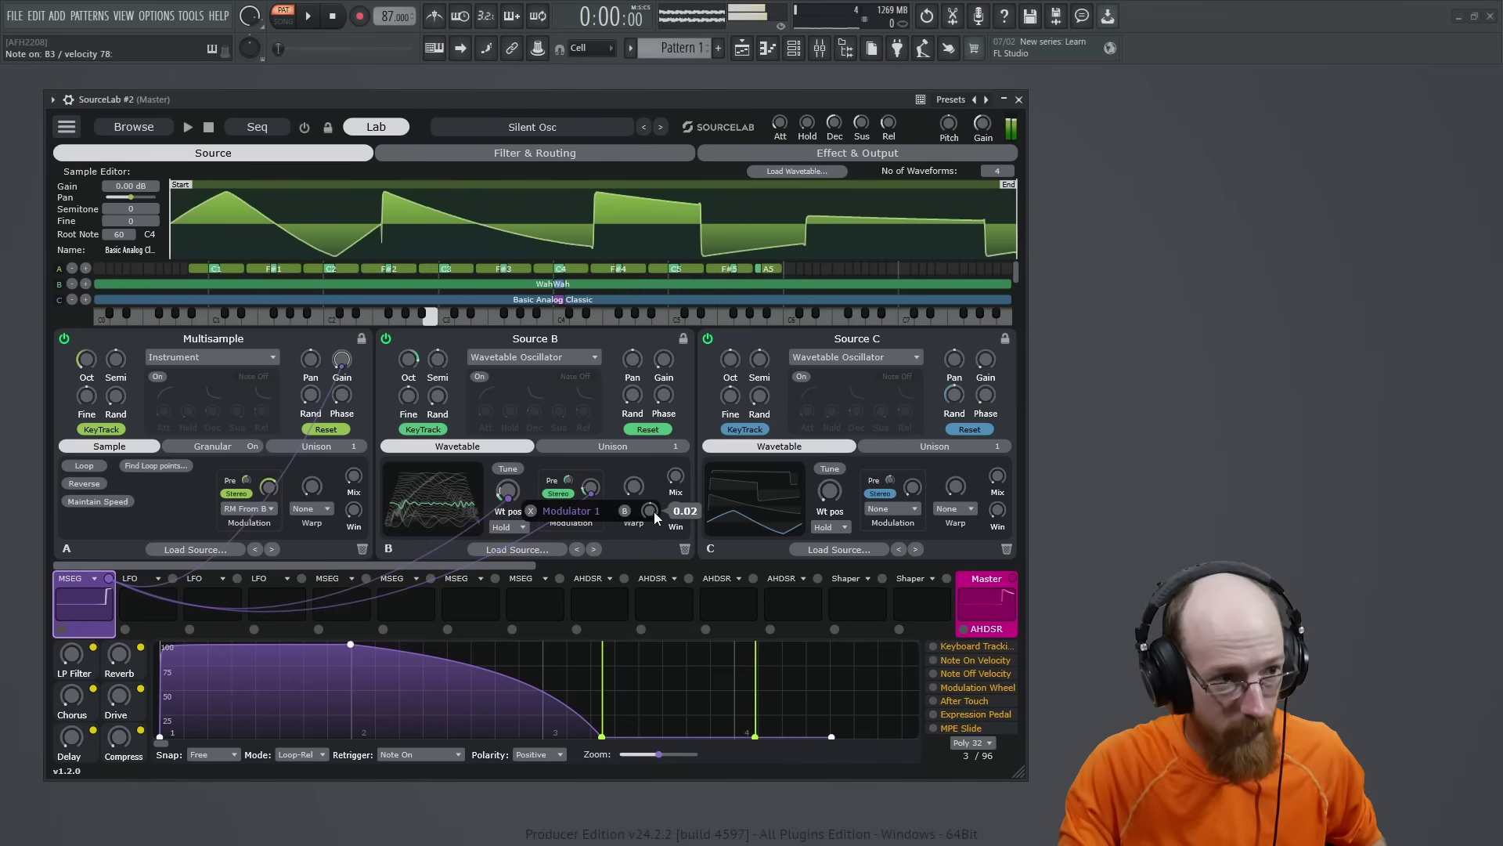
{"action": "left_click_drag", "start_coordinate": [592, 493], "coordinate": [592, 506]}
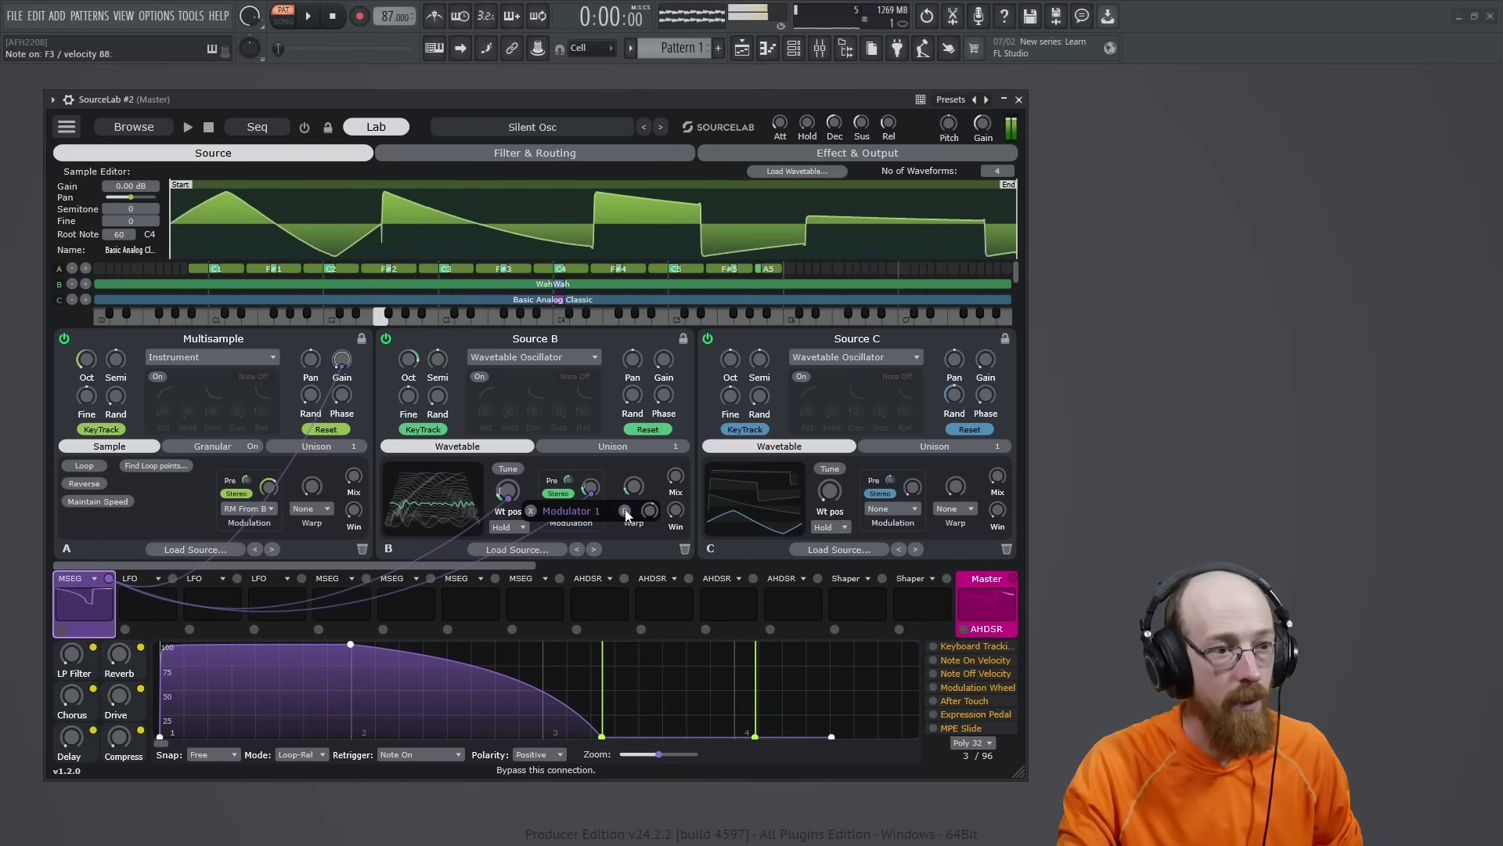
{"action": "left_click_drag", "start_coordinate": [649, 510], "coordinate": [649, 529]}
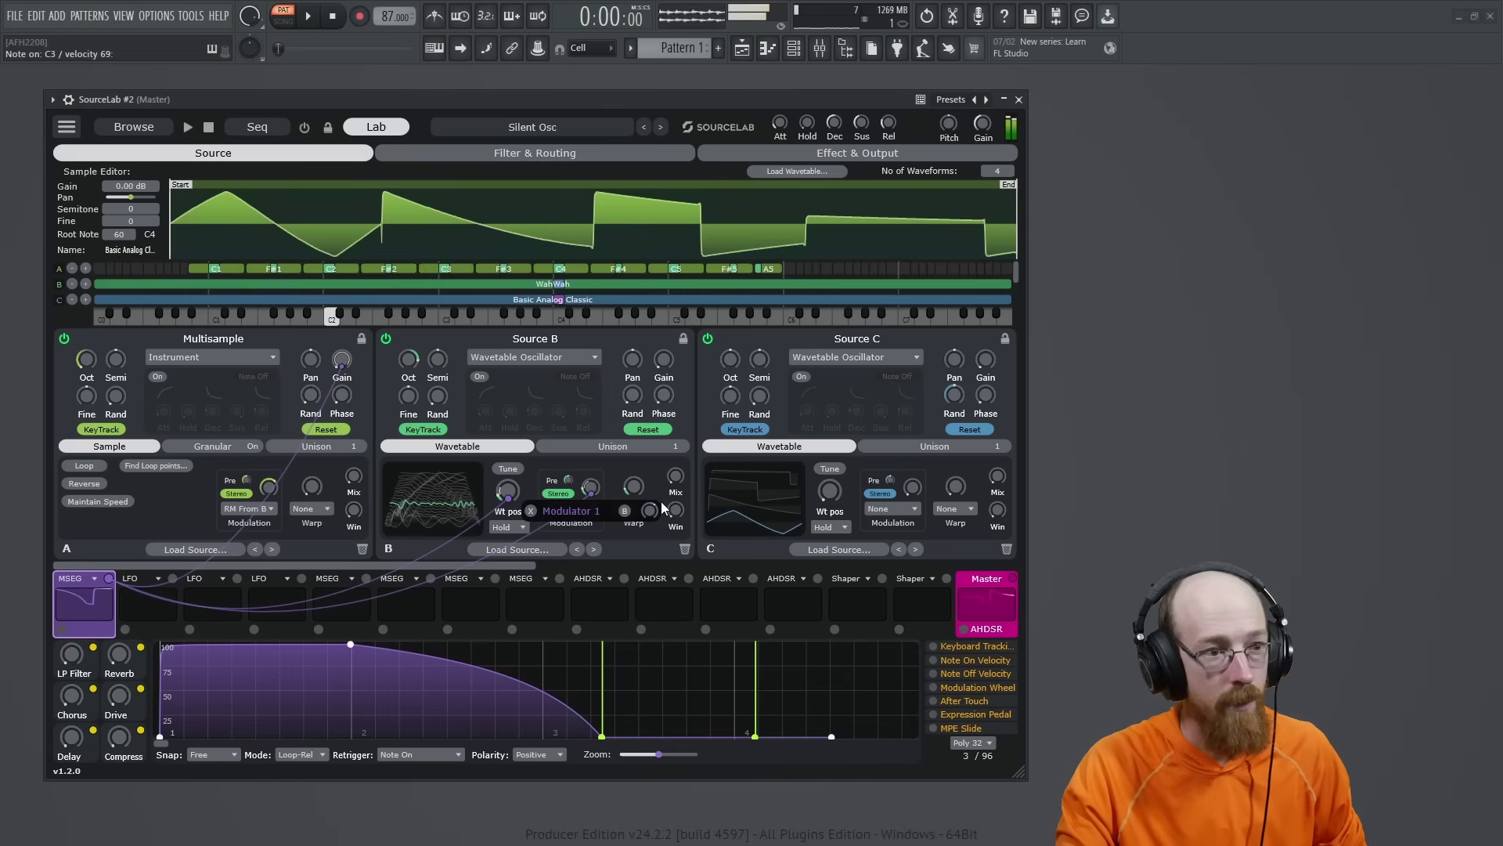
{"action": "mouse_move", "coordinate": [283, 491]}
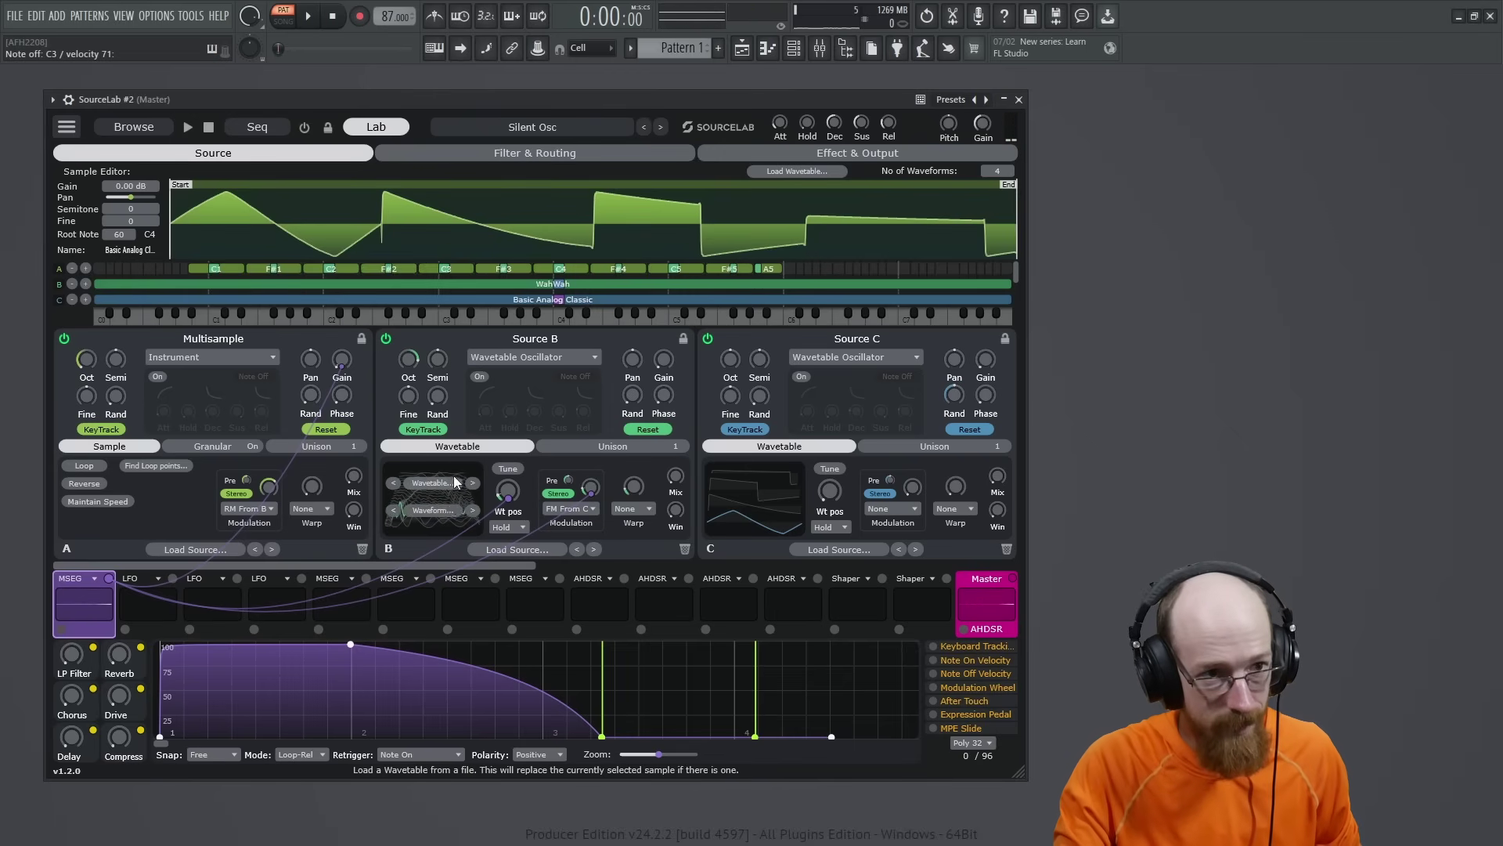
Turn on Double Up for the FX 1 chorus and adjust its rate
{"action": "left_click", "coordinate": [872, 151]}
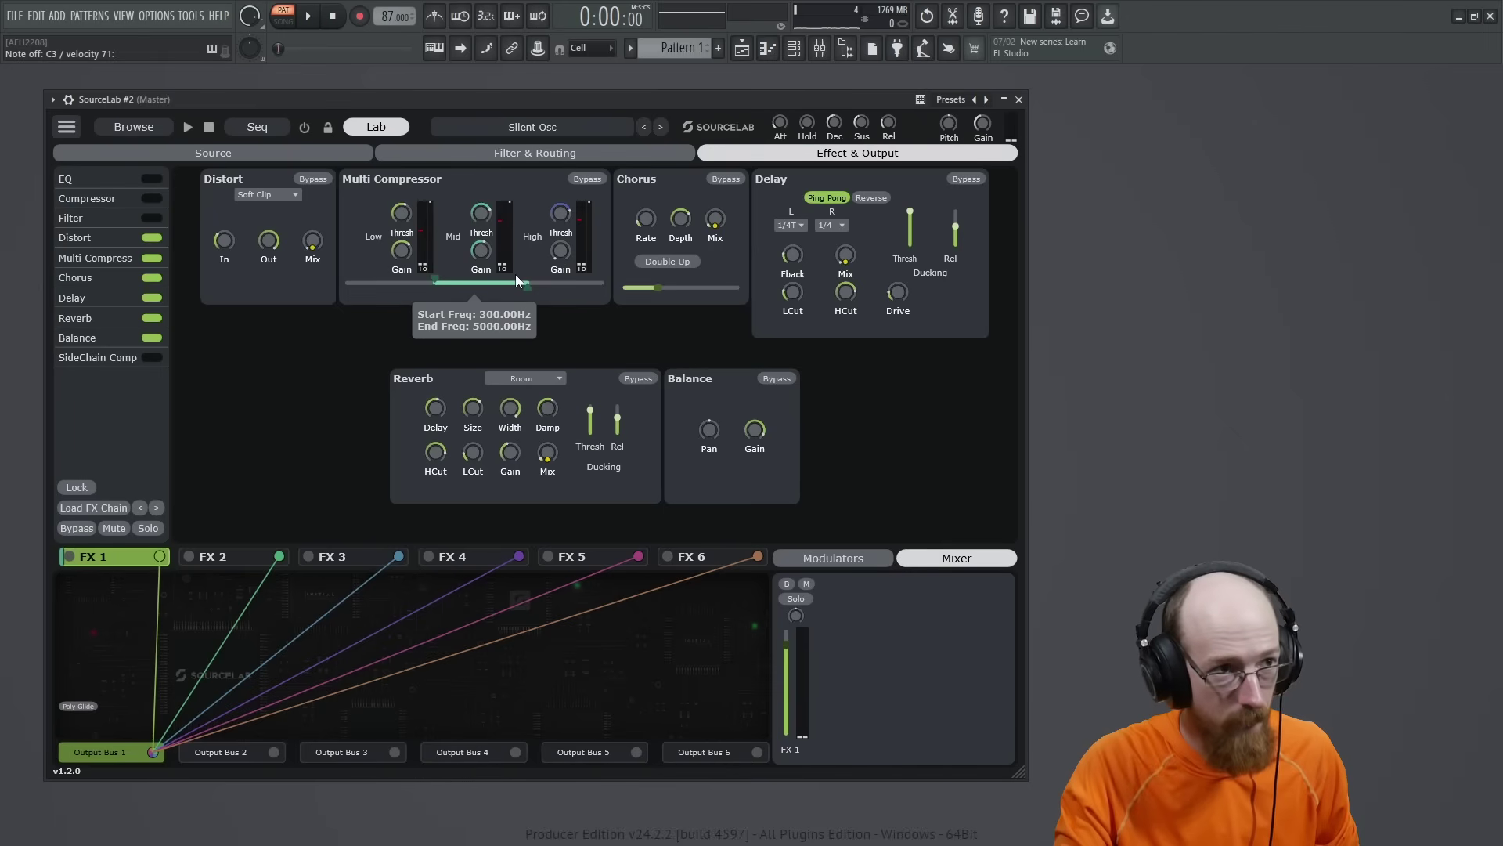
{"action": "mouse_move", "coordinate": [709, 224]}
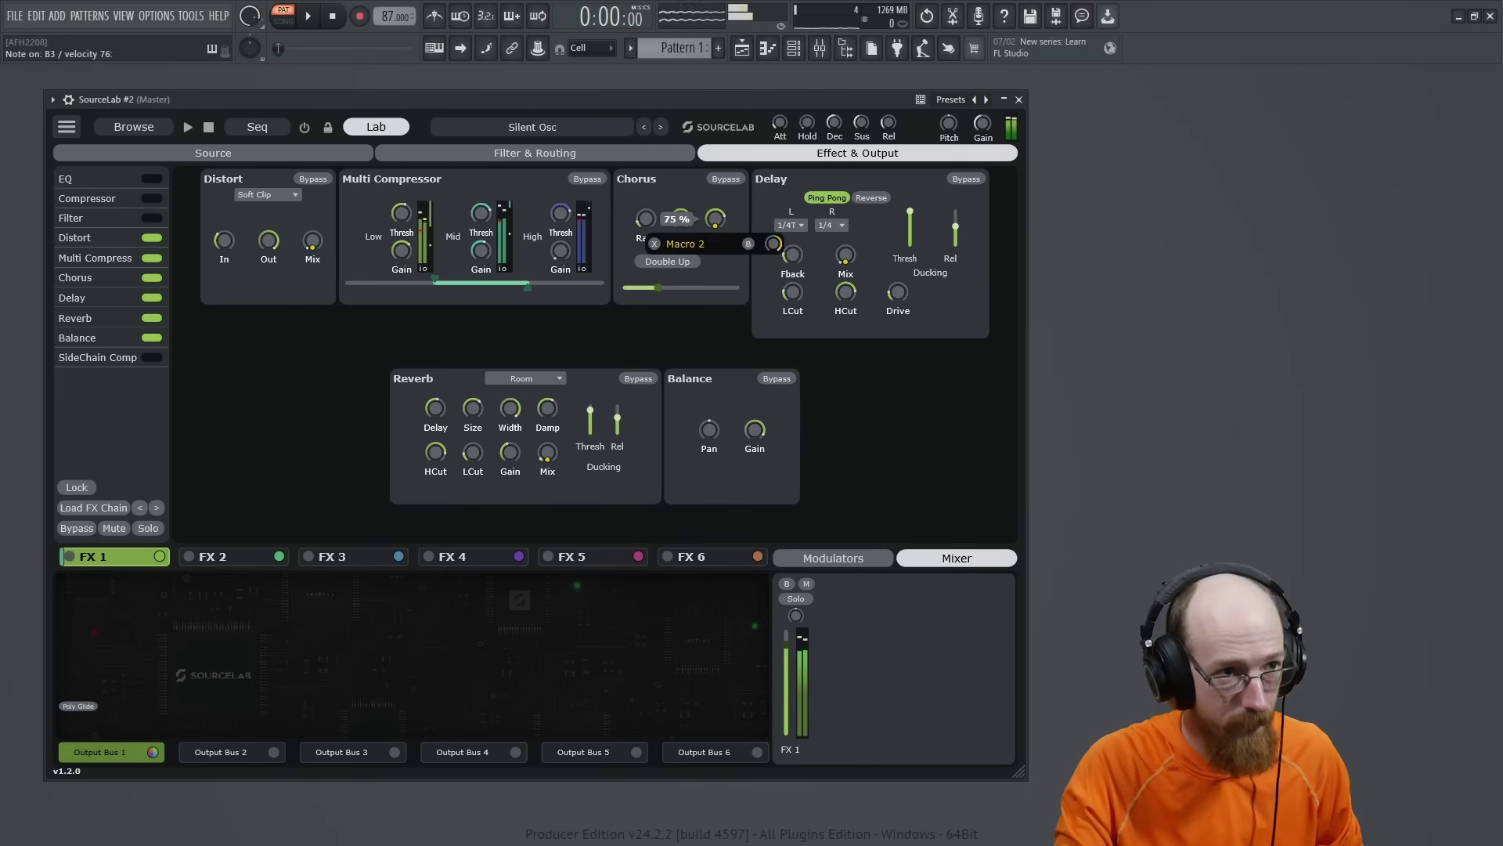
{"action": "left_click", "coordinate": [659, 263]}
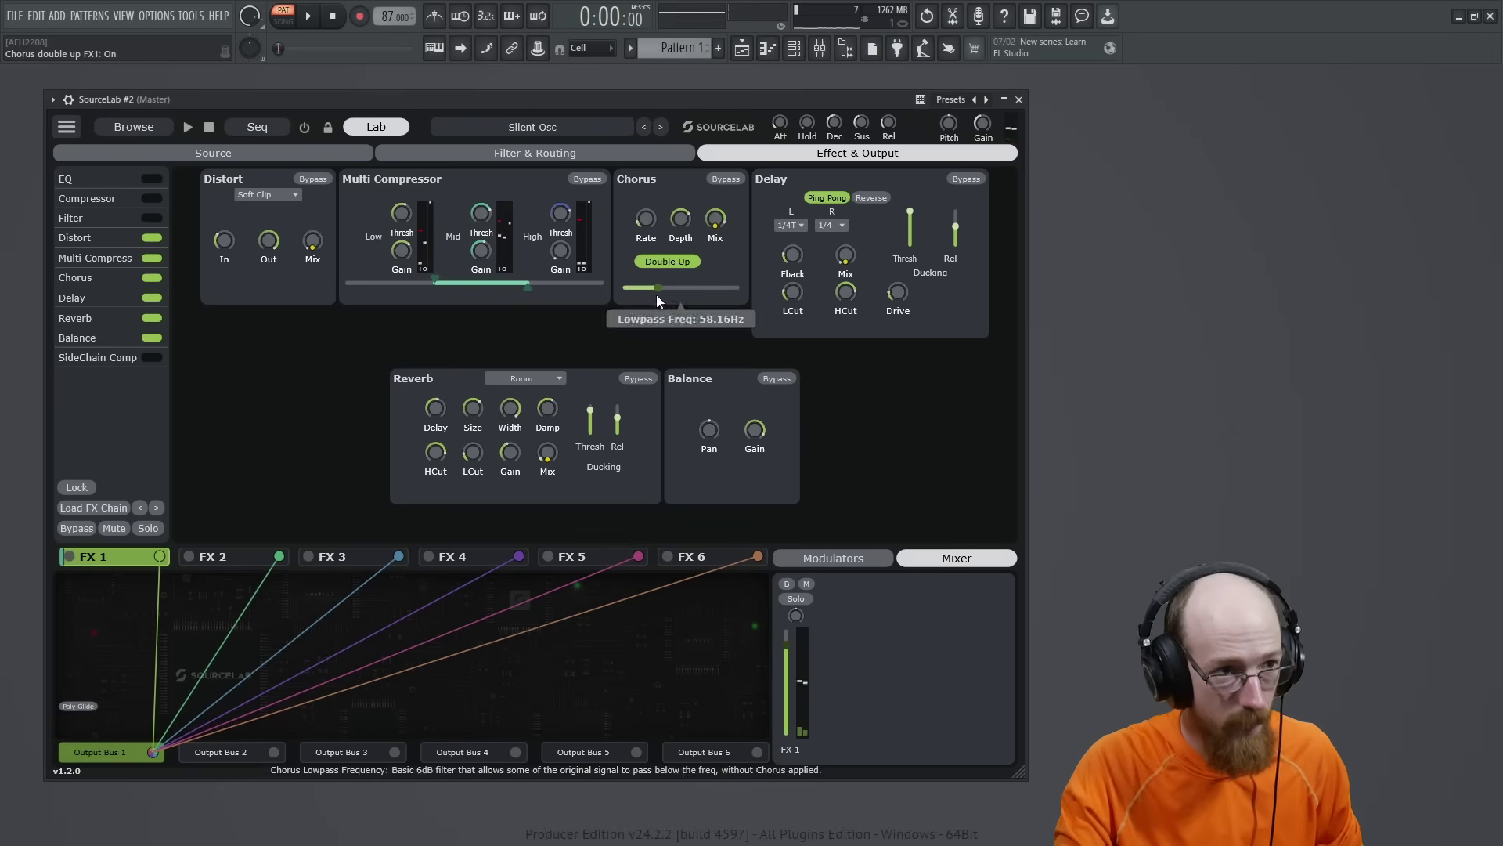
{"action": "left_click_drag", "start_coordinate": [645, 219], "coordinate": [680, 205]}
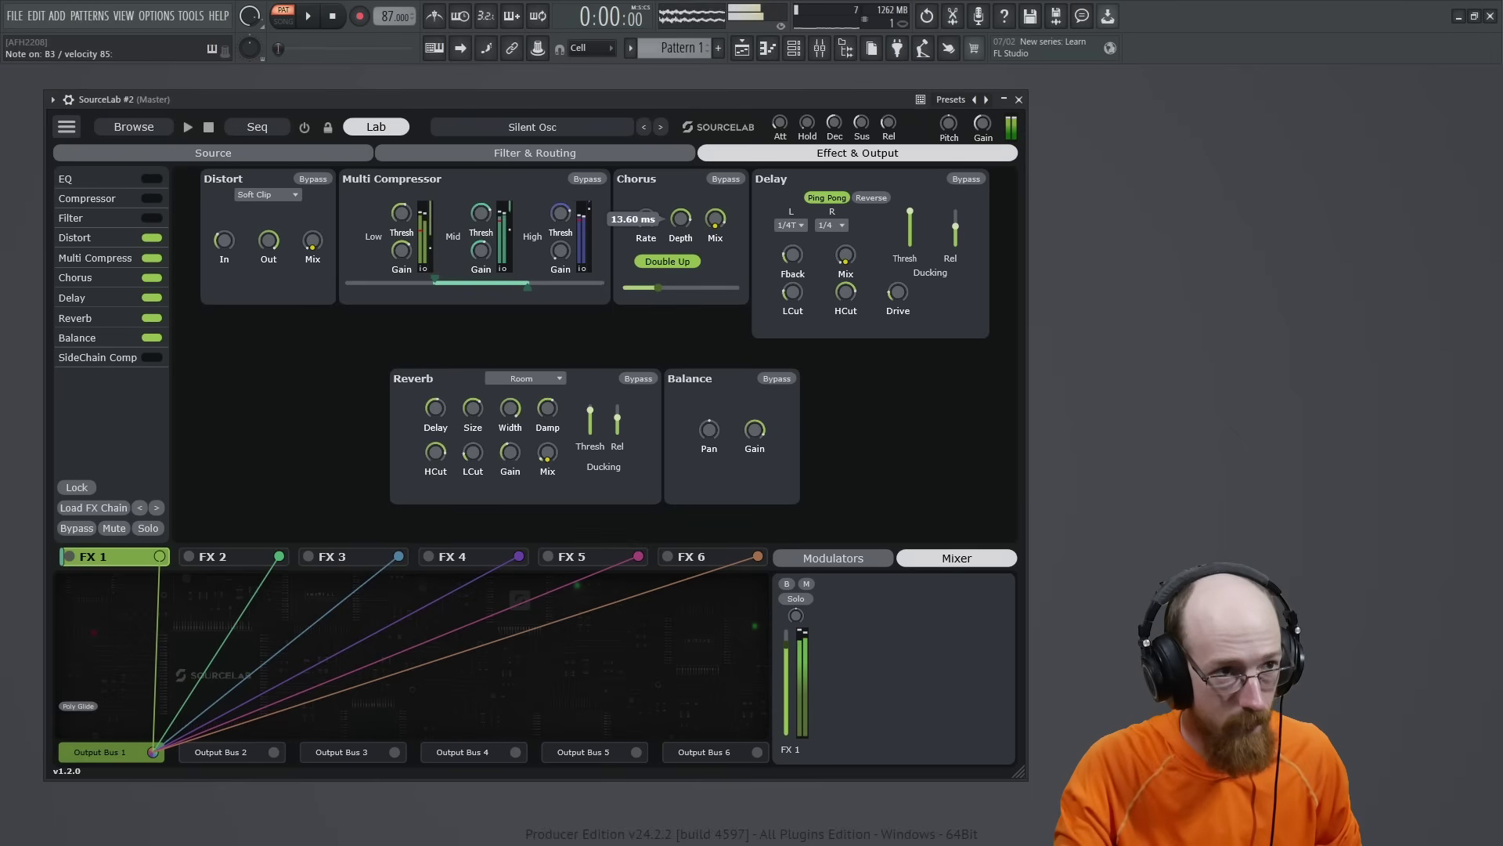
{"action": "mouse_move", "coordinate": [648, 222]}
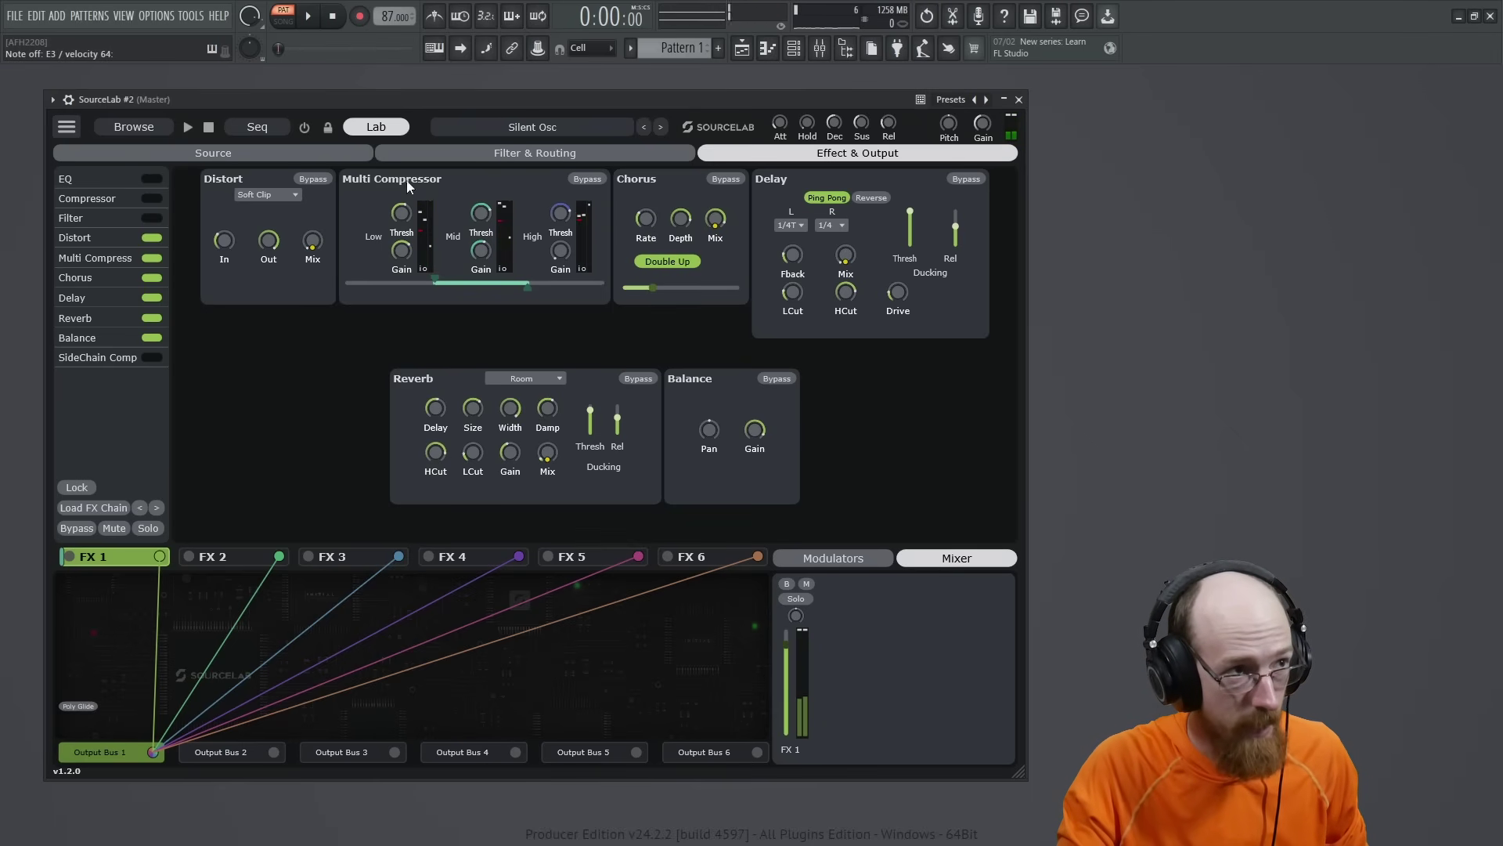
Enable granular playback on the Multisample source and reduce its grain size
{"action": "left_click", "coordinate": [227, 155]}
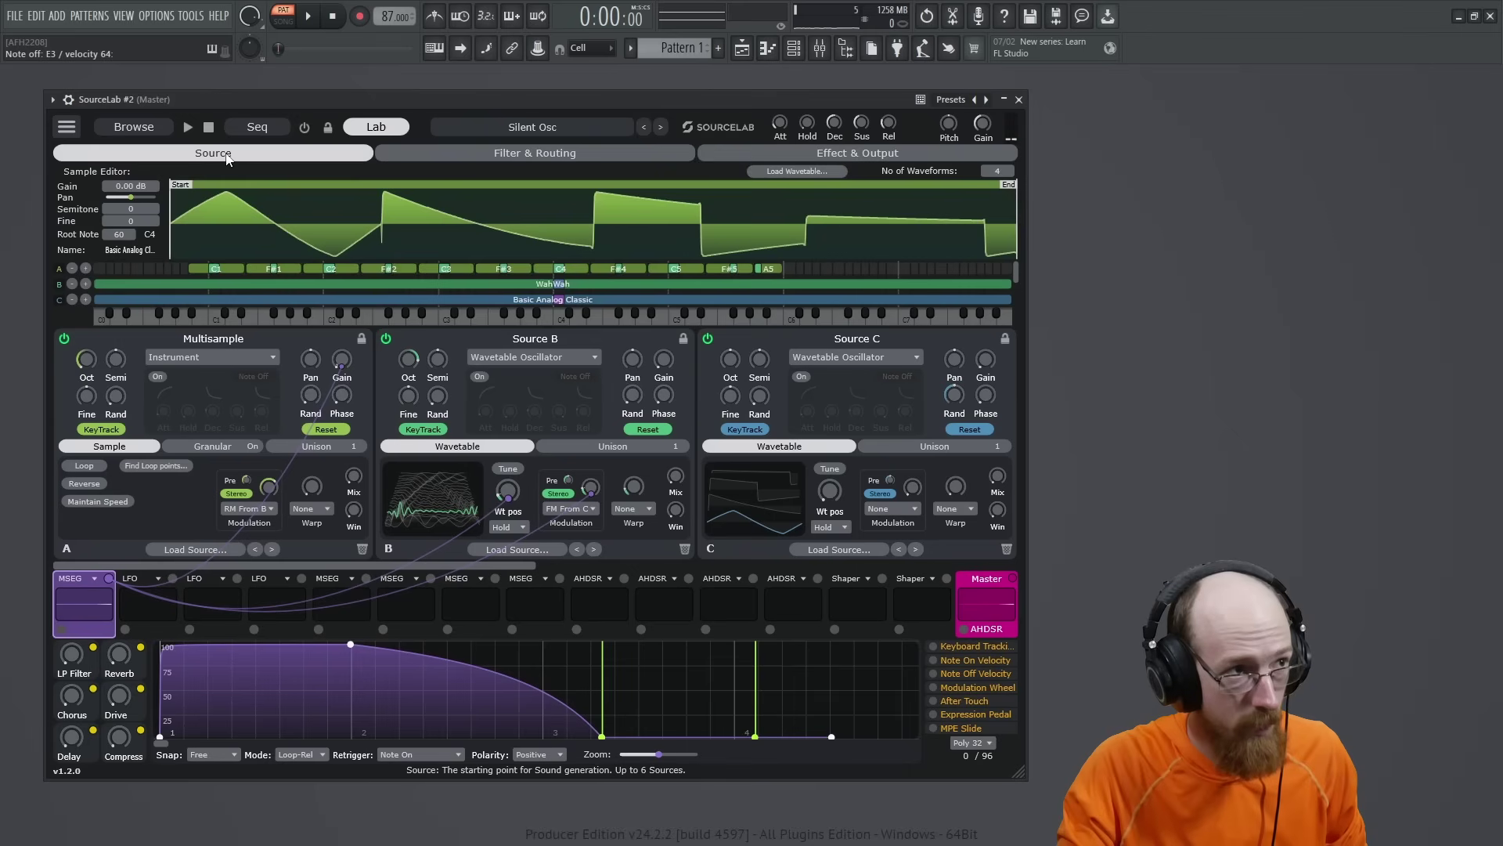
{"action": "left_click", "coordinate": [204, 444]}
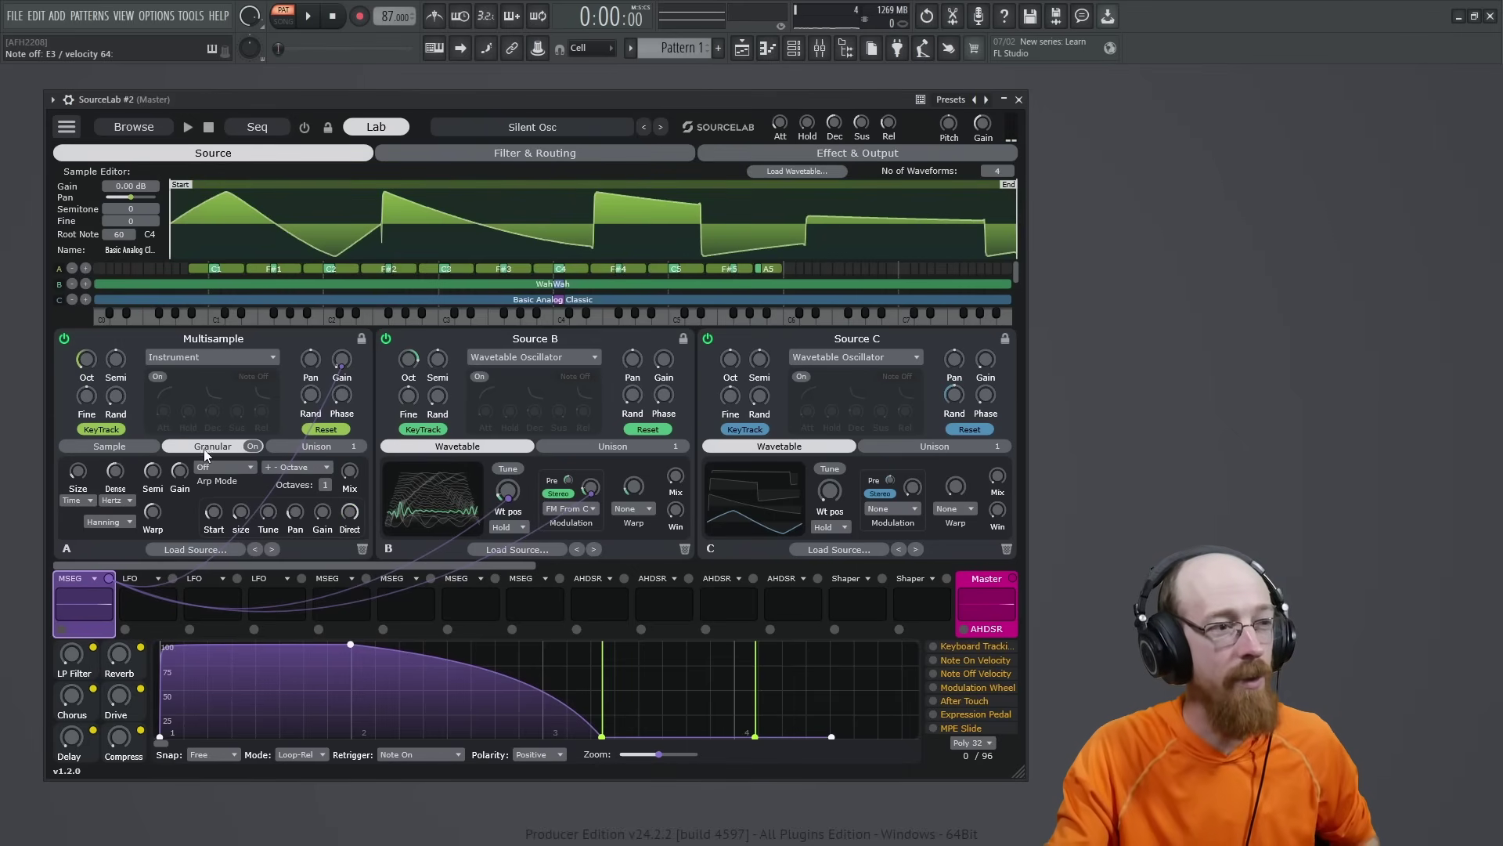
{"action": "left_click", "coordinate": [250, 446]}
{"action": "mouse_move", "coordinate": [78, 470]}
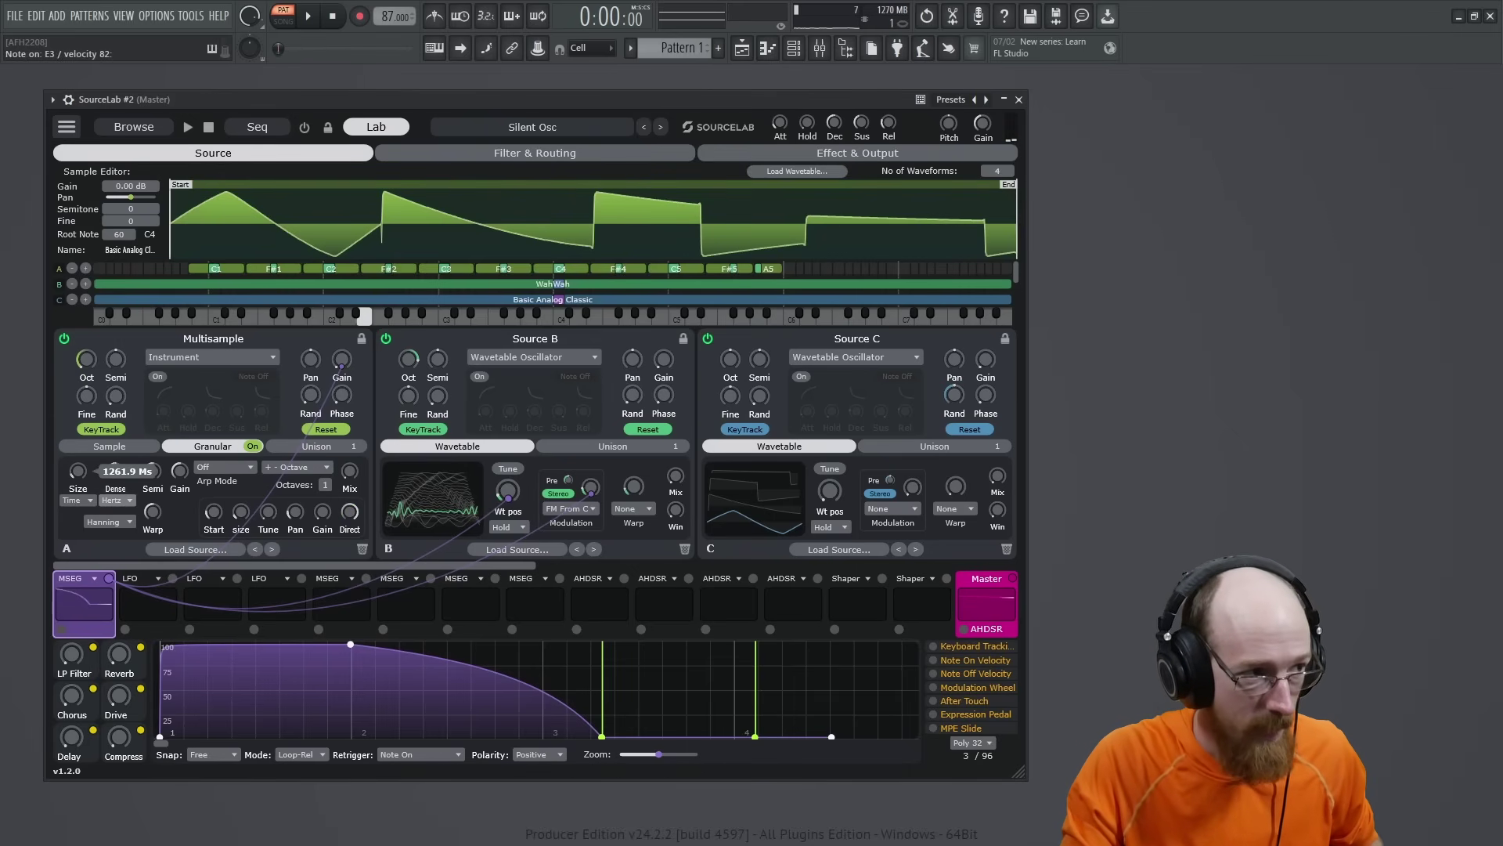
{"action": "left_click_drag", "start_coordinate": [77, 470], "coordinate": [78, 487]}
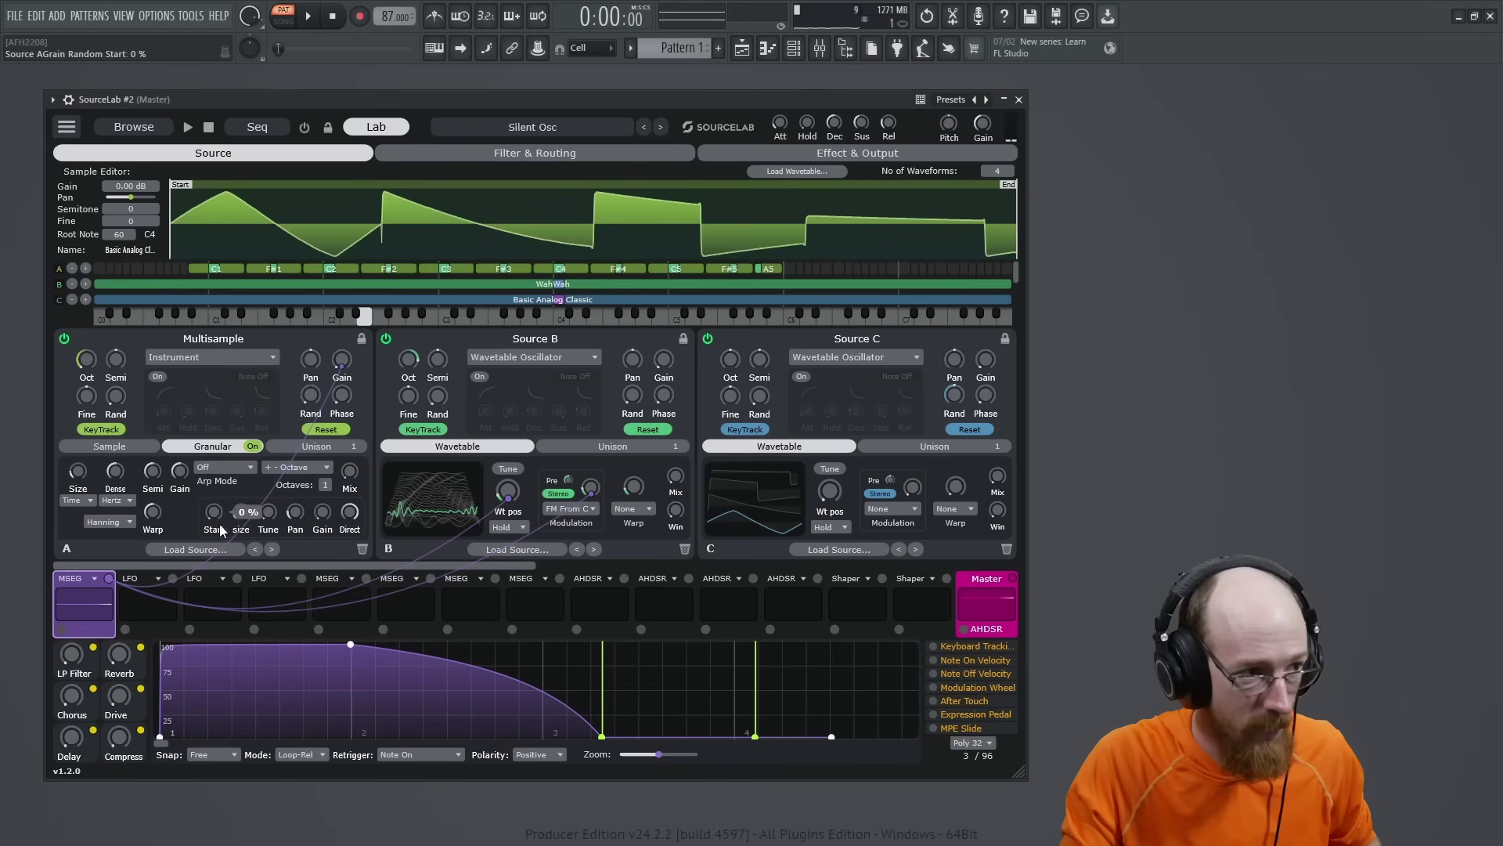
Raise the Multisample's grain size and lower its grain density to about 0.09 Hz
{"action": "mouse_move", "coordinate": [125, 472]}
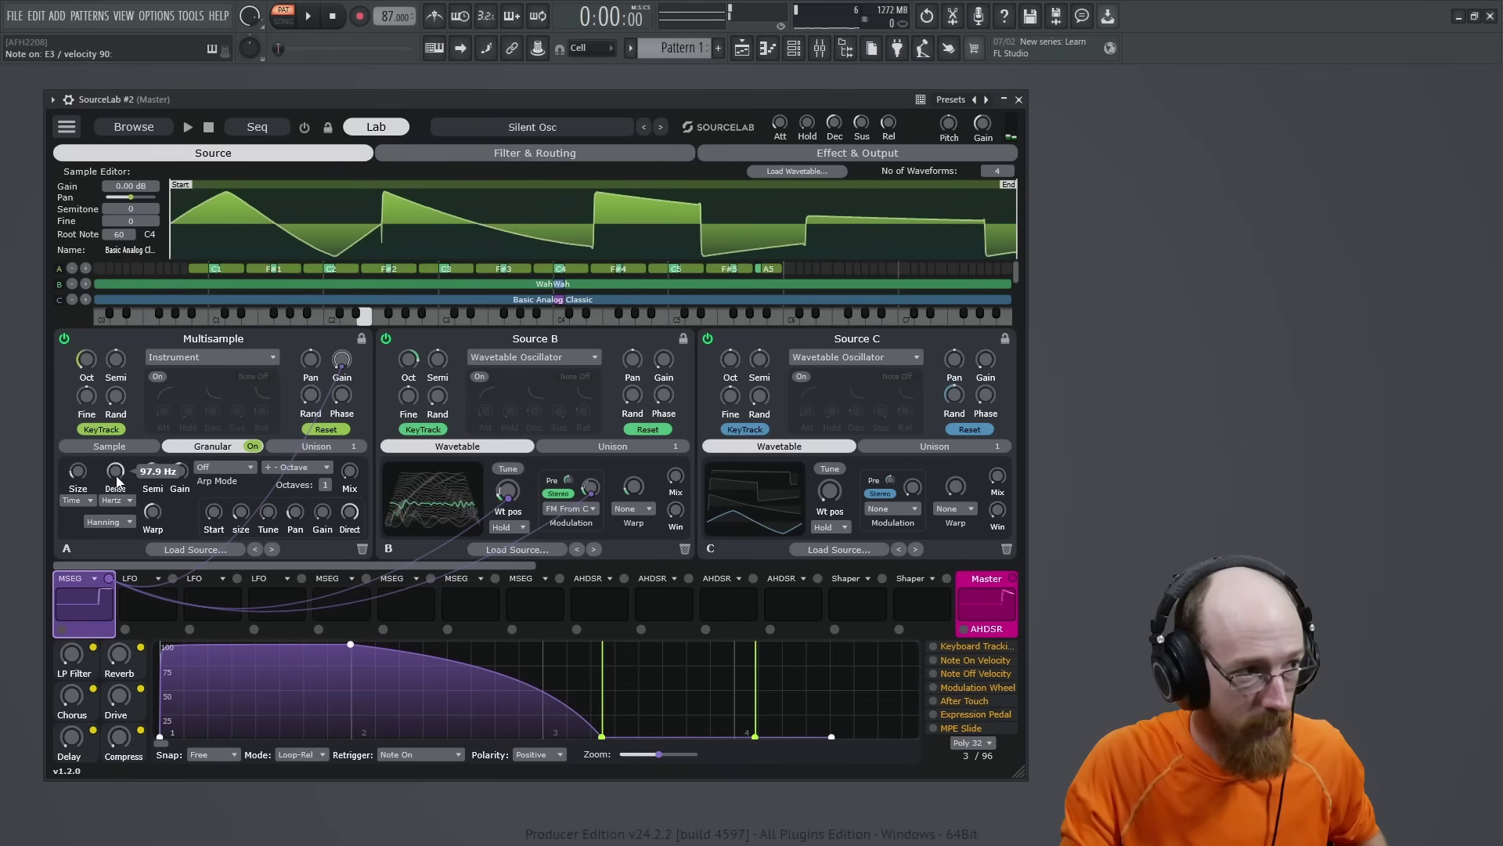
{"action": "left_click_drag", "start_coordinate": [78, 471], "coordinate": [79, 452]}
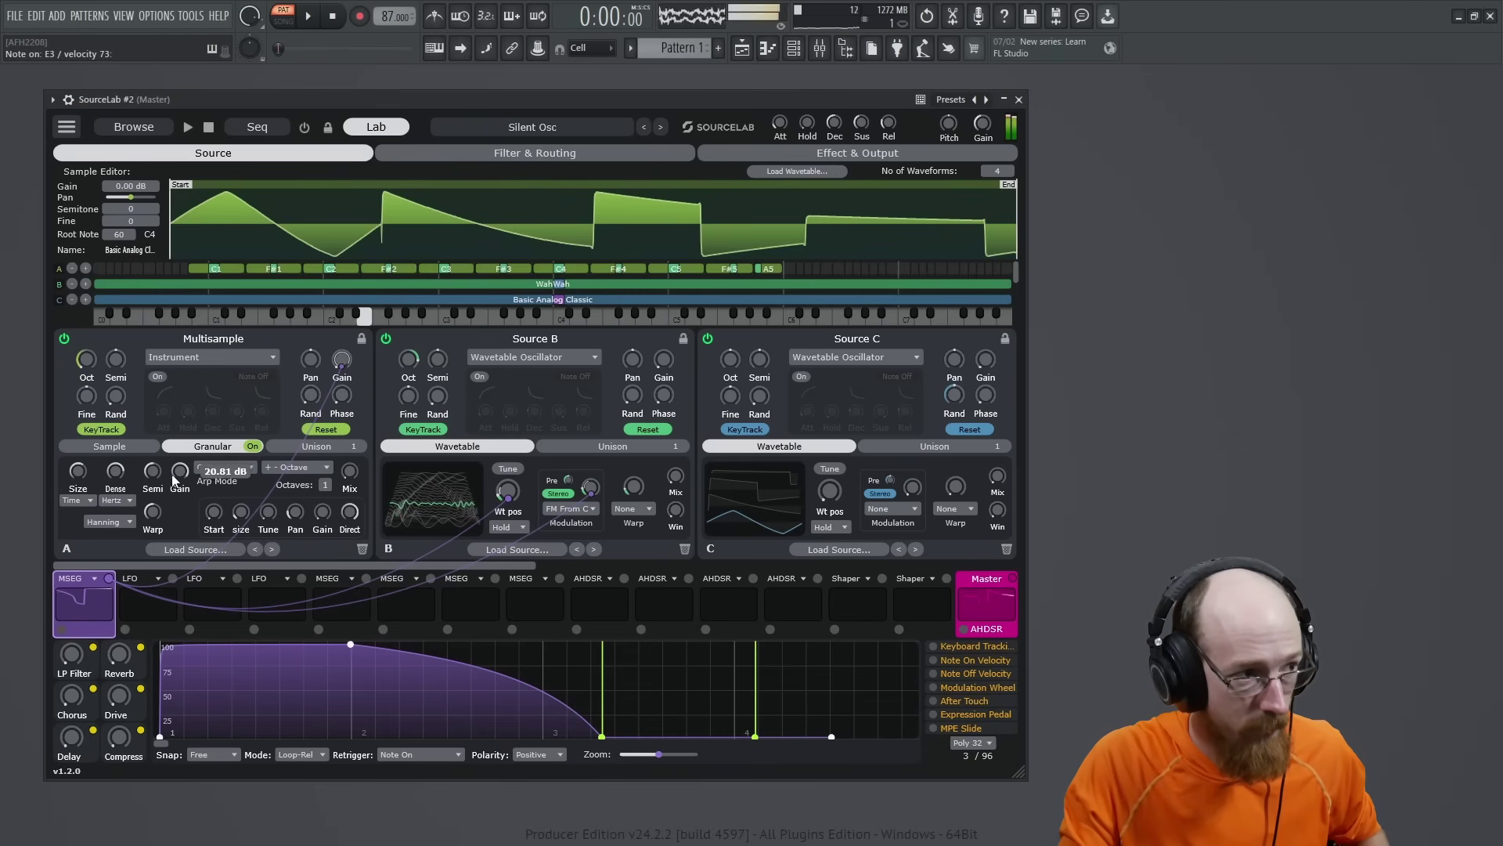
{"action": "left_click_drag", "start_coordinate": [118, 472], "coordinate": [120, 482]}
{"action": "mouse_move", "coordinate": [110, 479]}
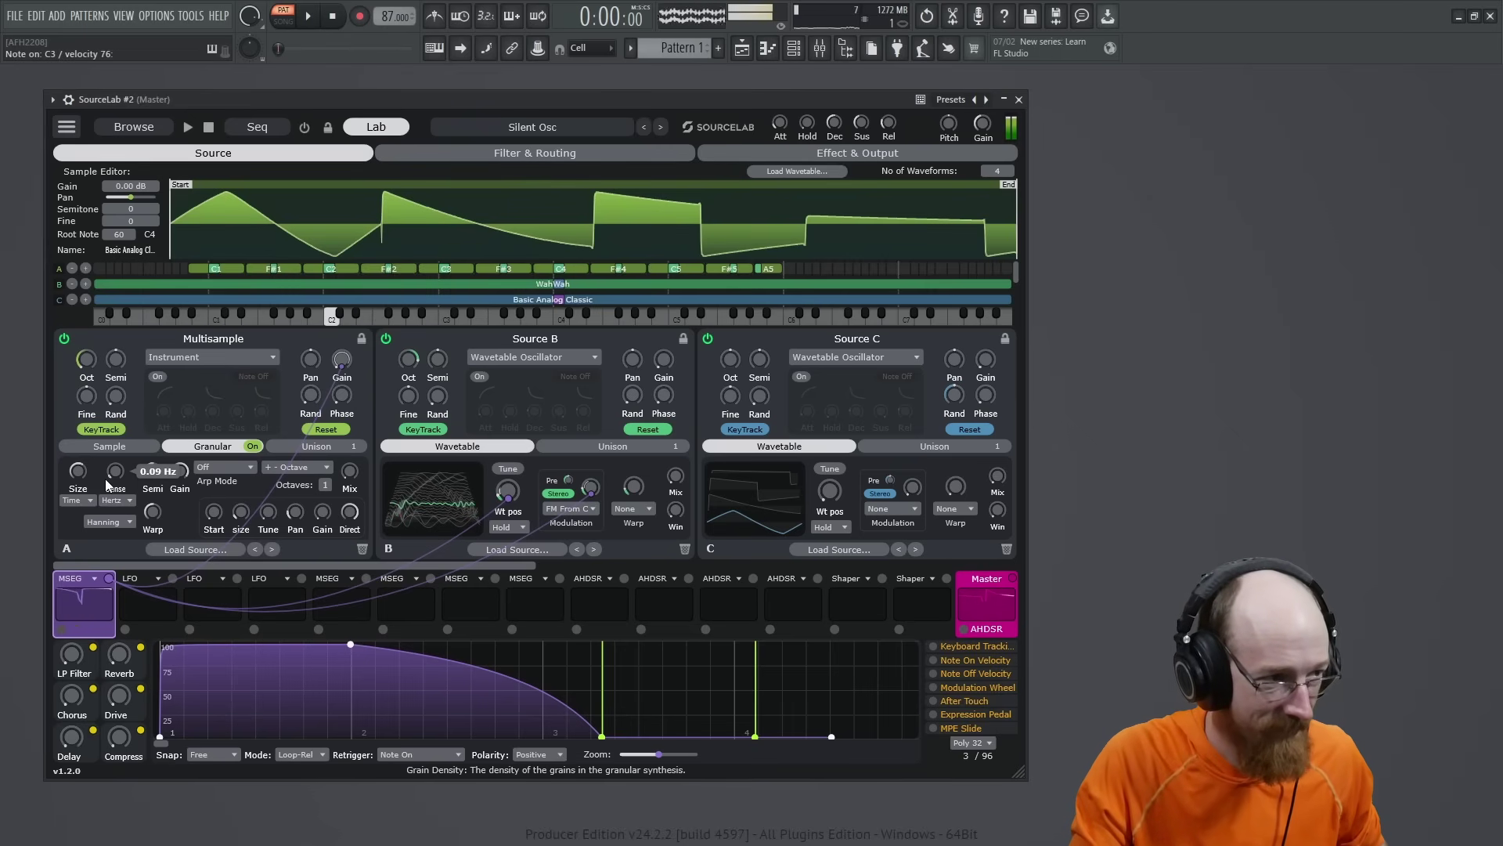
Set the random size of the Multisample's grains to 68 %
{"action": "left_click_drag", "start_coordinate": [241, 512], "coordinate": [241, 512]}
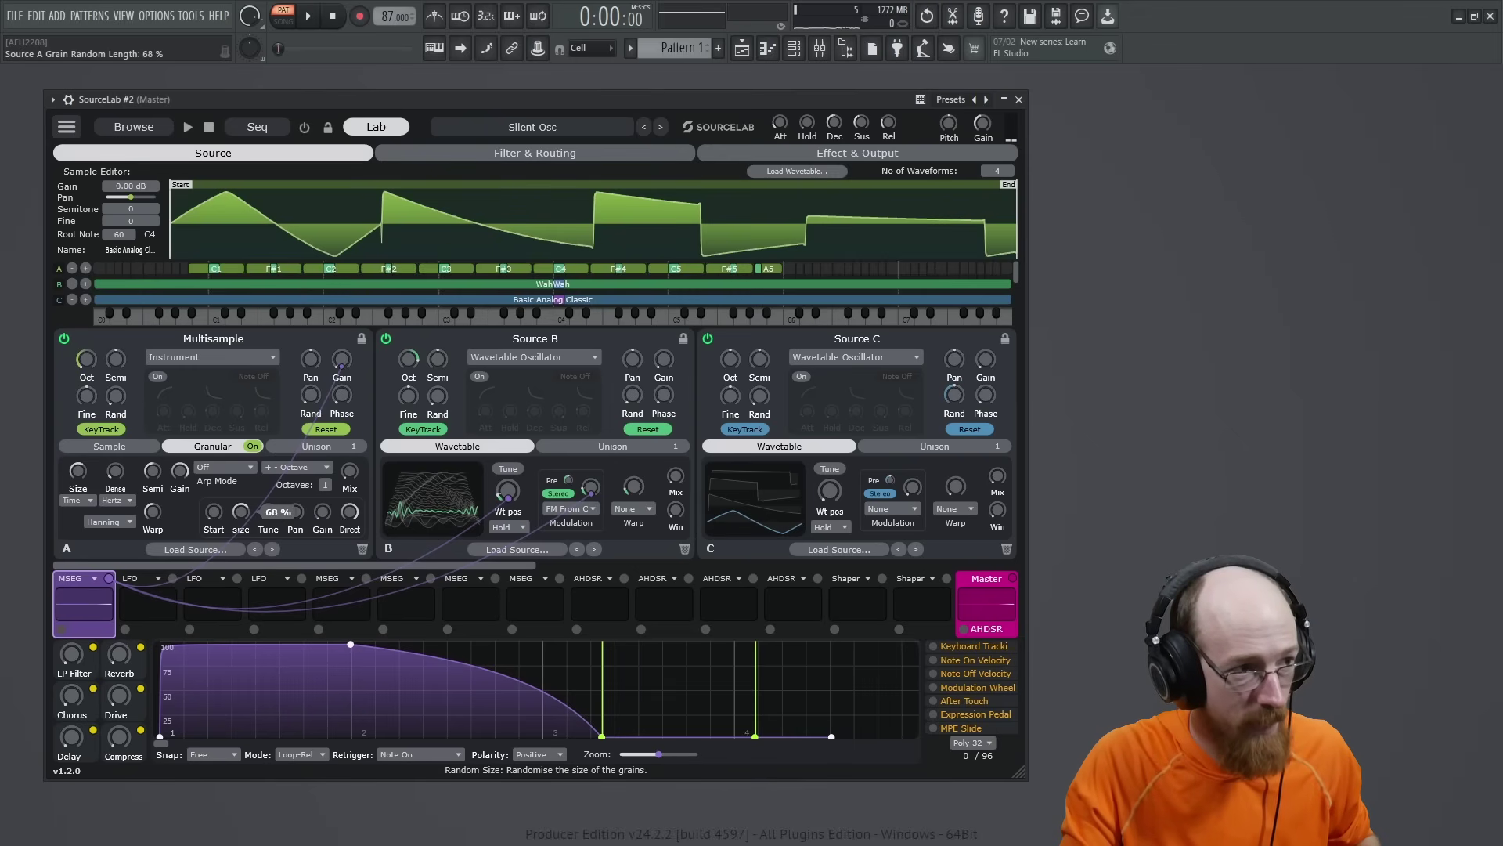
{"action": "mouse_move", "coordinate": [312, 524]}
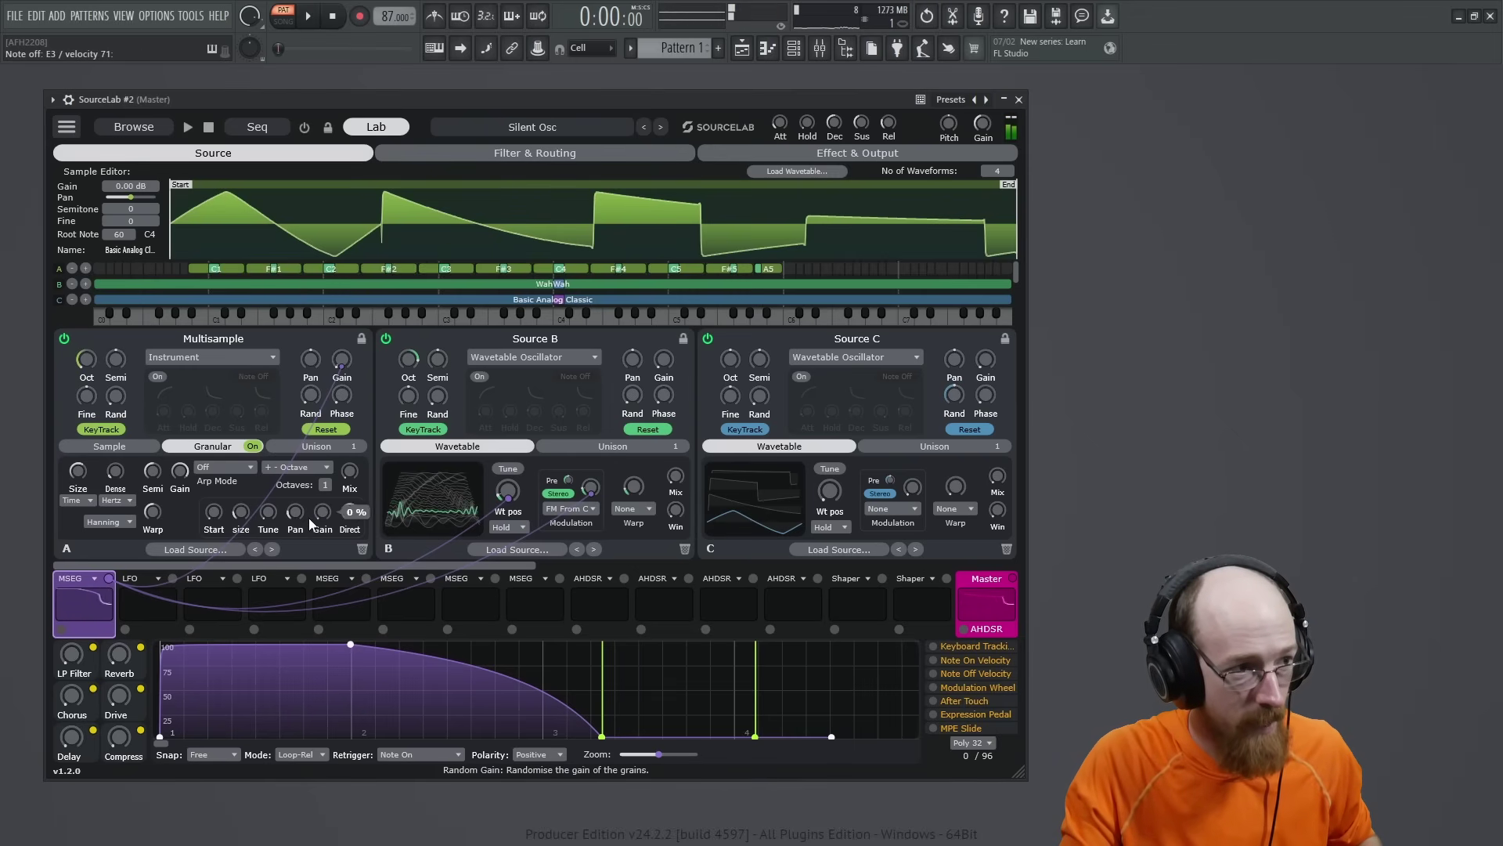
{"action": "mouse_move", "coordinate": [385, 513]}
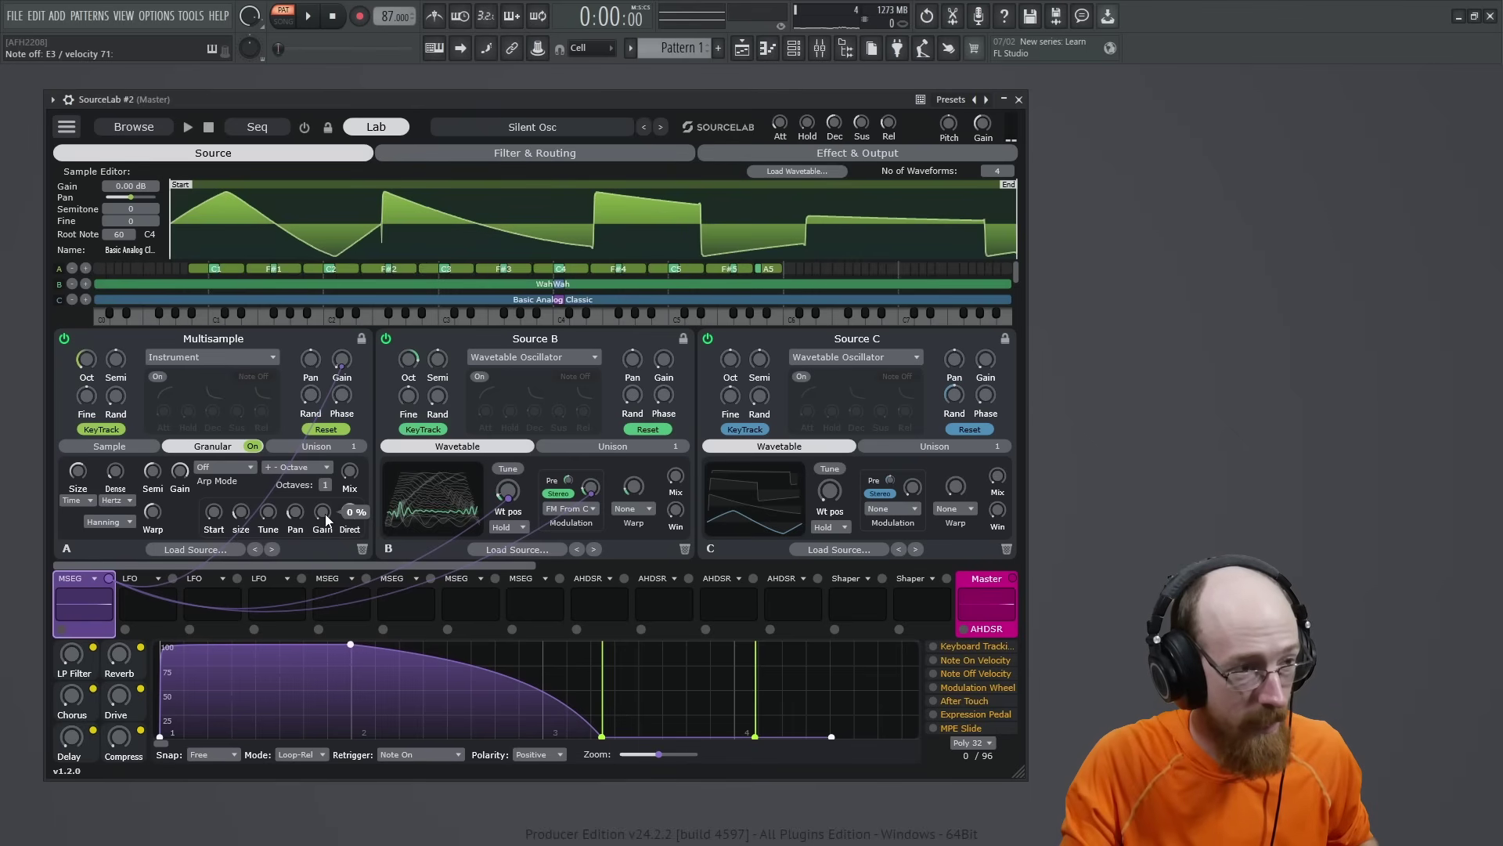
Change the Multisample's grain window to Trapezoid and set its window warp to 0.823
{"action": "mouse_move", "coordinate": [228, 505]}
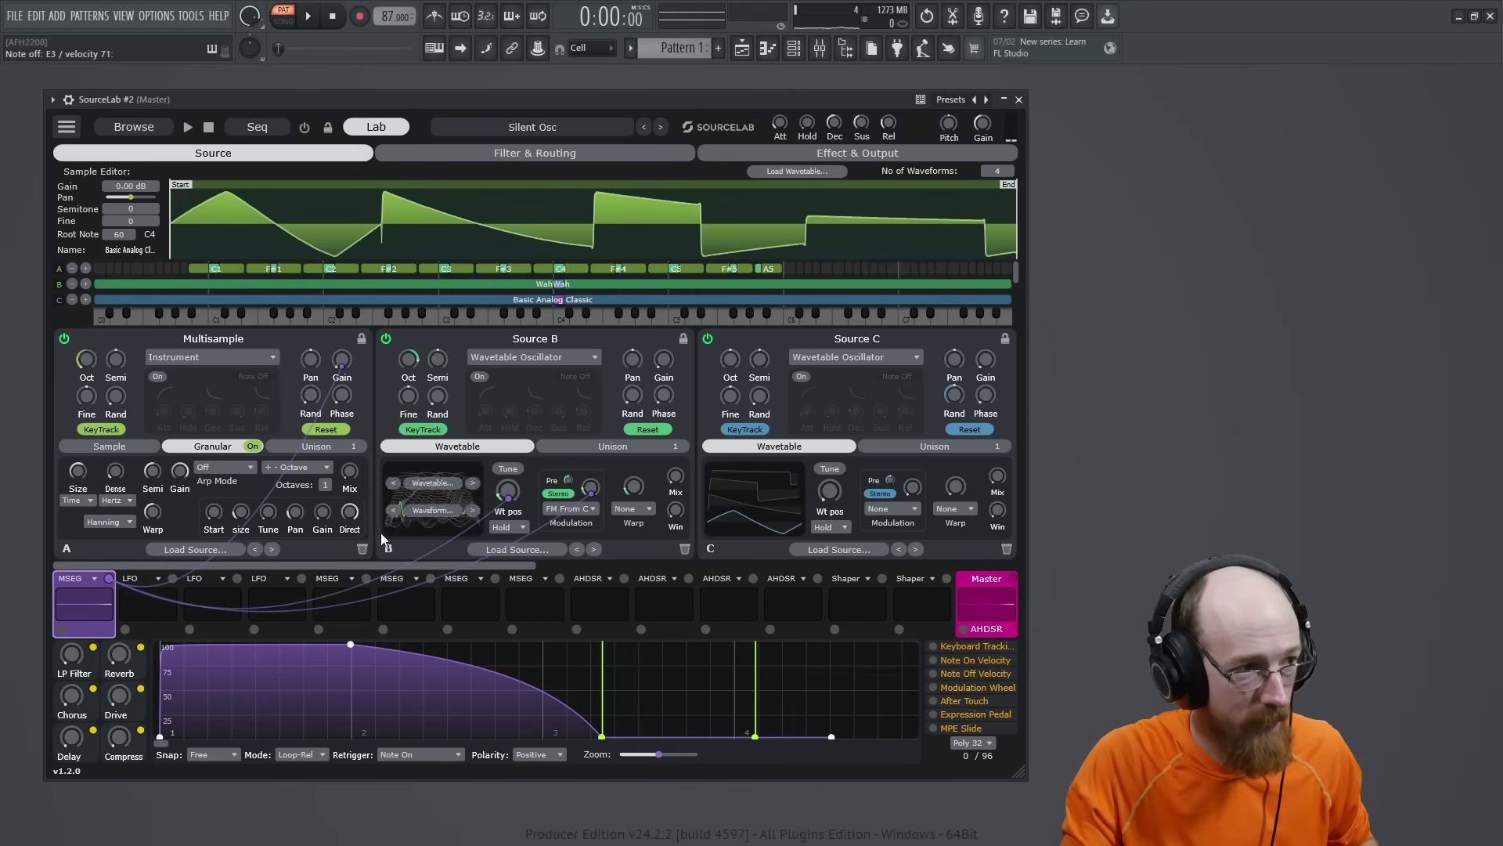
{"action": "left_click", "coordinate": [125, 525]}
{"action": "mouse_move", "coordinate": [151, 523]}
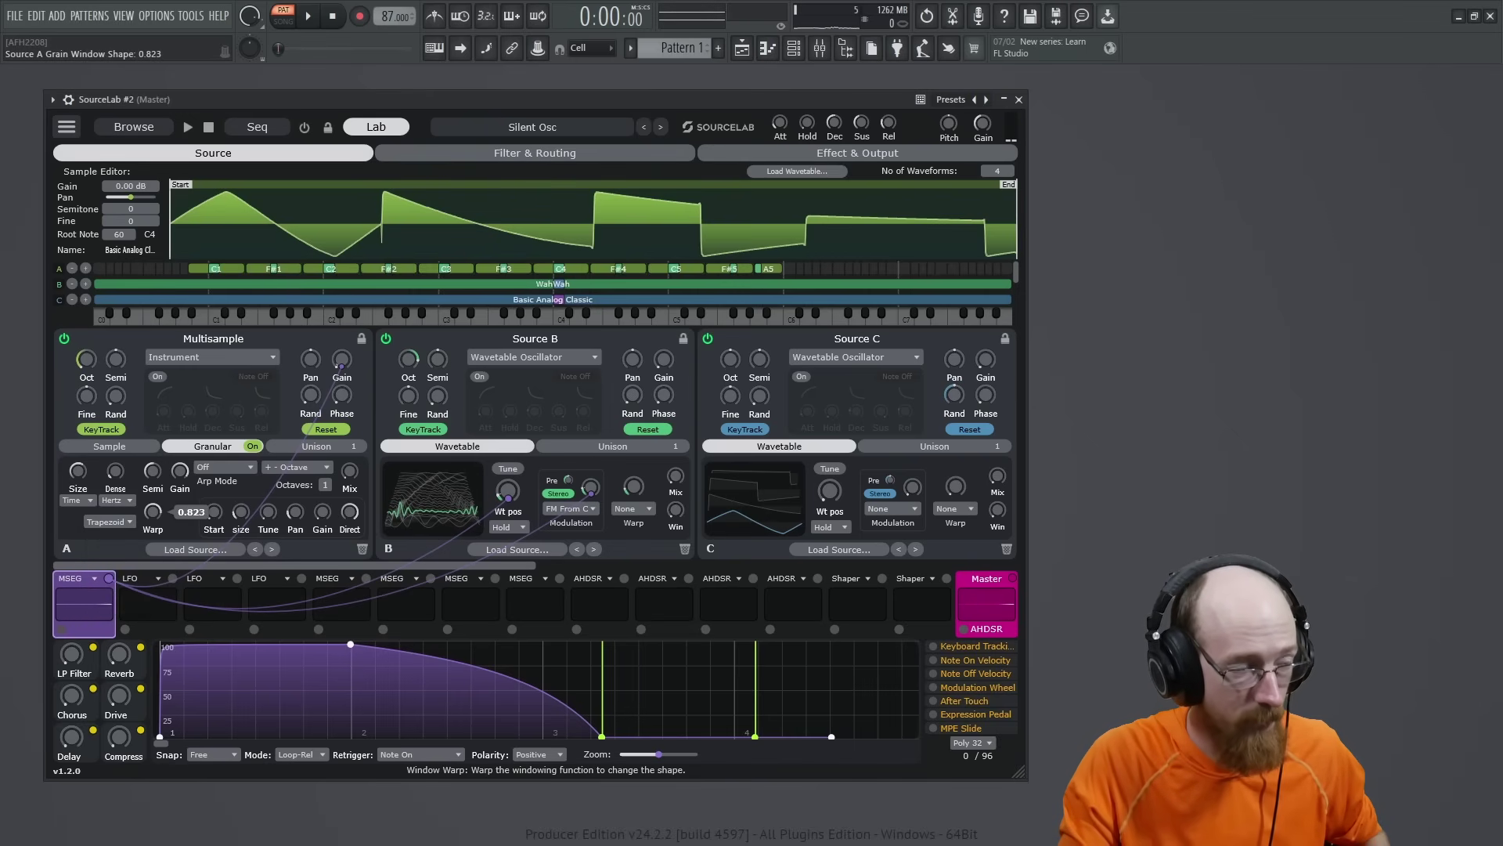
Set the Multisample's grain window warp to 1.000 and audition the Hanning window before returning to Trapezoid
{"action": "left_click_drag", "start_coordinate": [152, 512], "coordinate": [153, 548]}
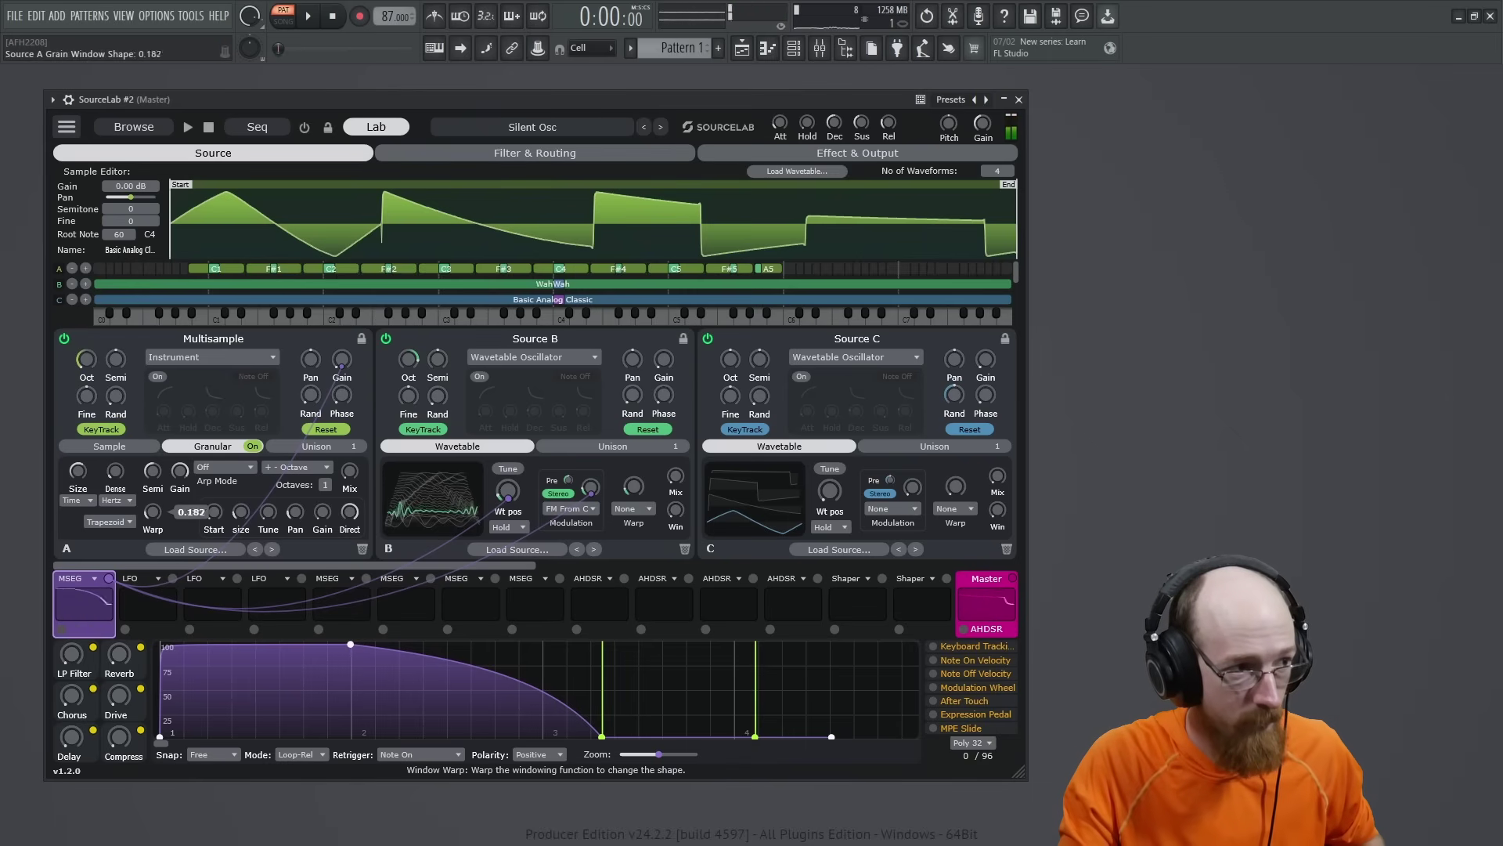
{"action": "left_click_drag", "start_coordinate": [152, 513], "coordinate": [152, 466]}
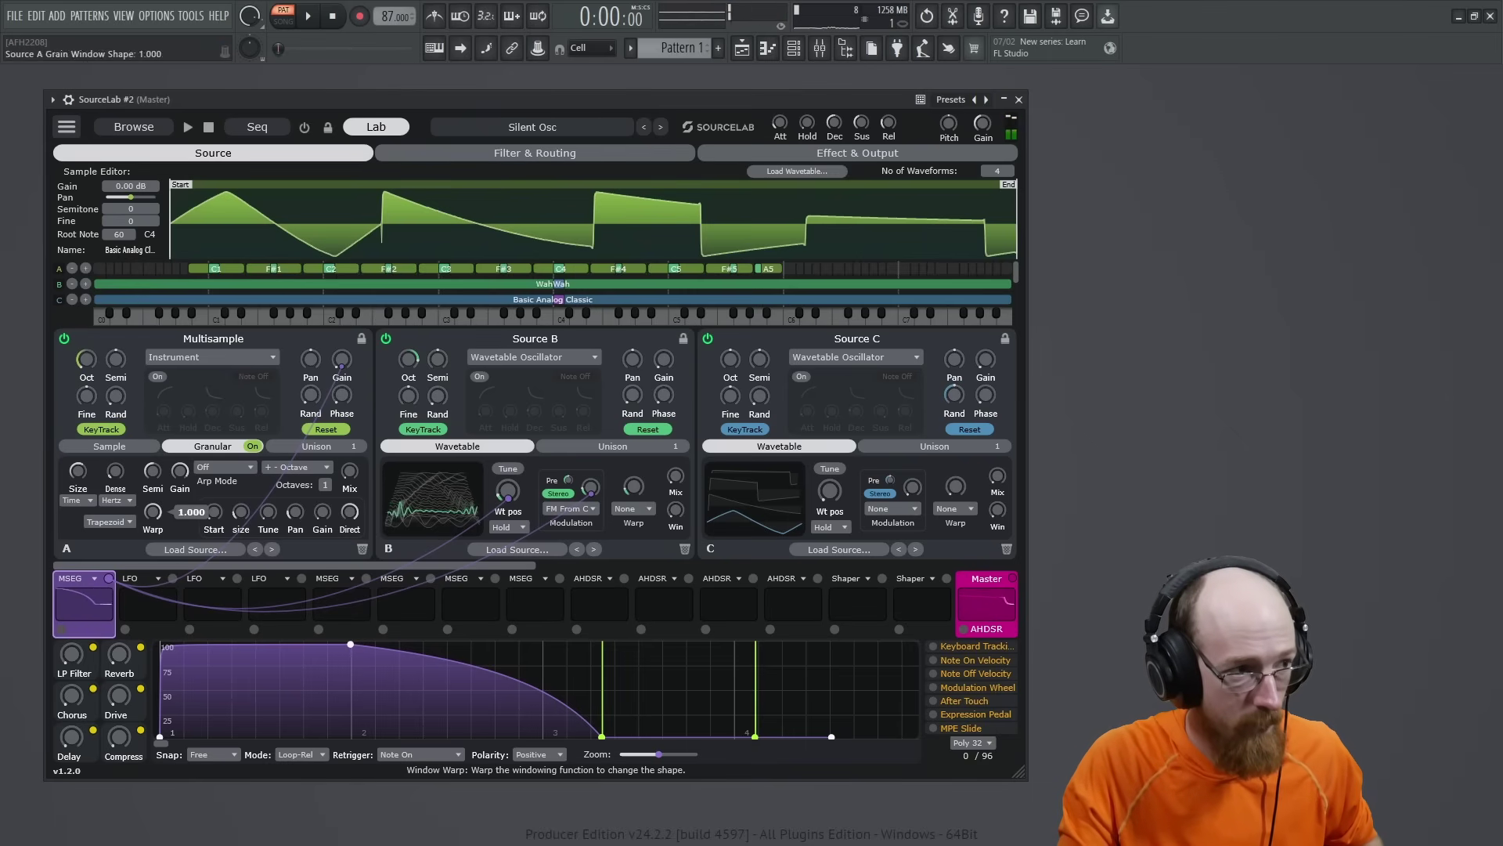
{"action": "left_click", "coordinate": [114, 520]}
{"action": "left_click", "coordinate": [118, 540]}
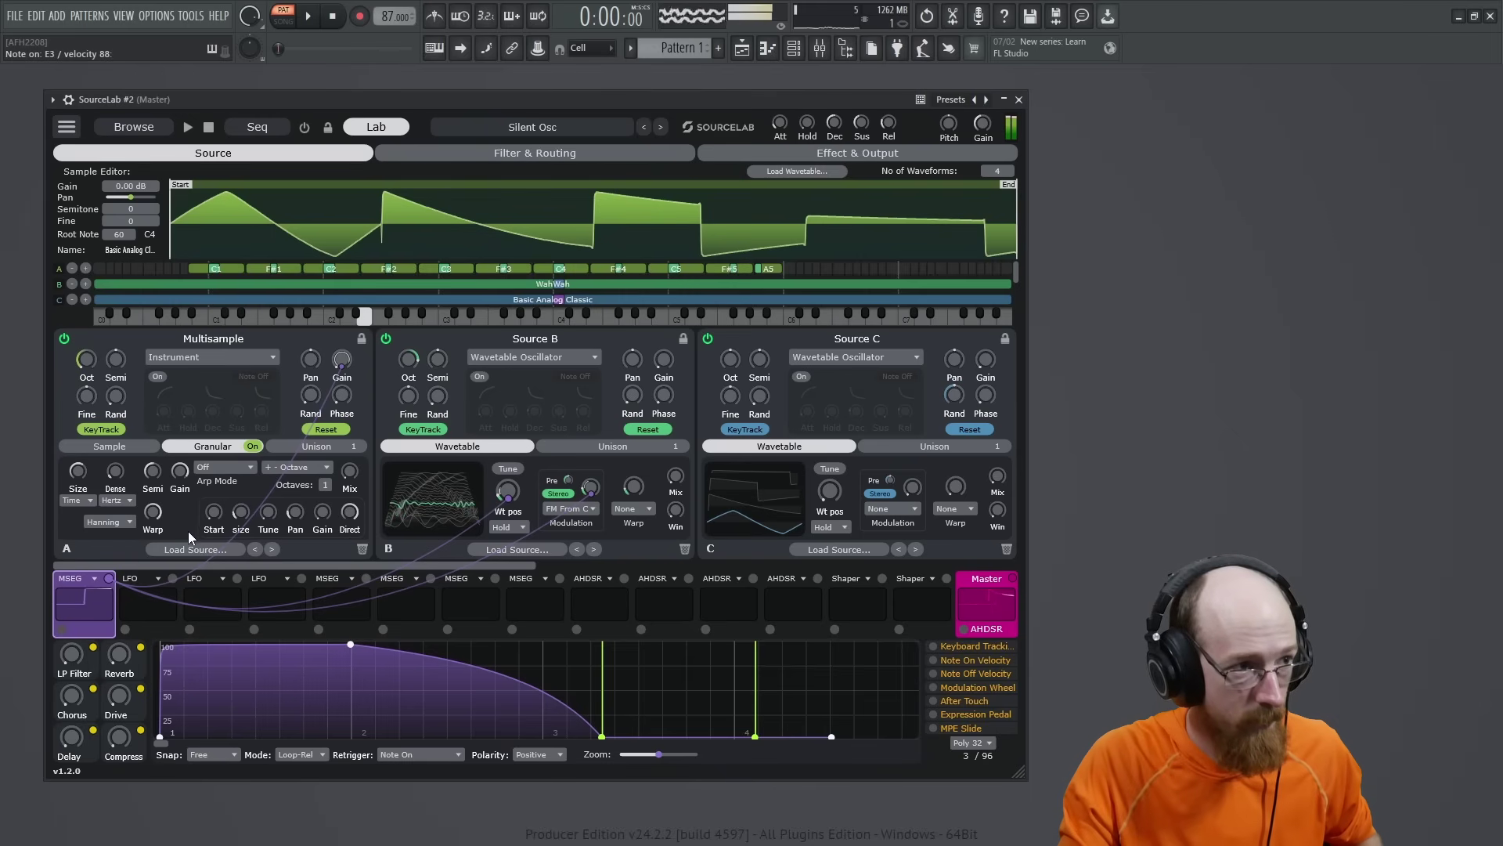
{"action": "left_click", "coordinate": [114, 523]}
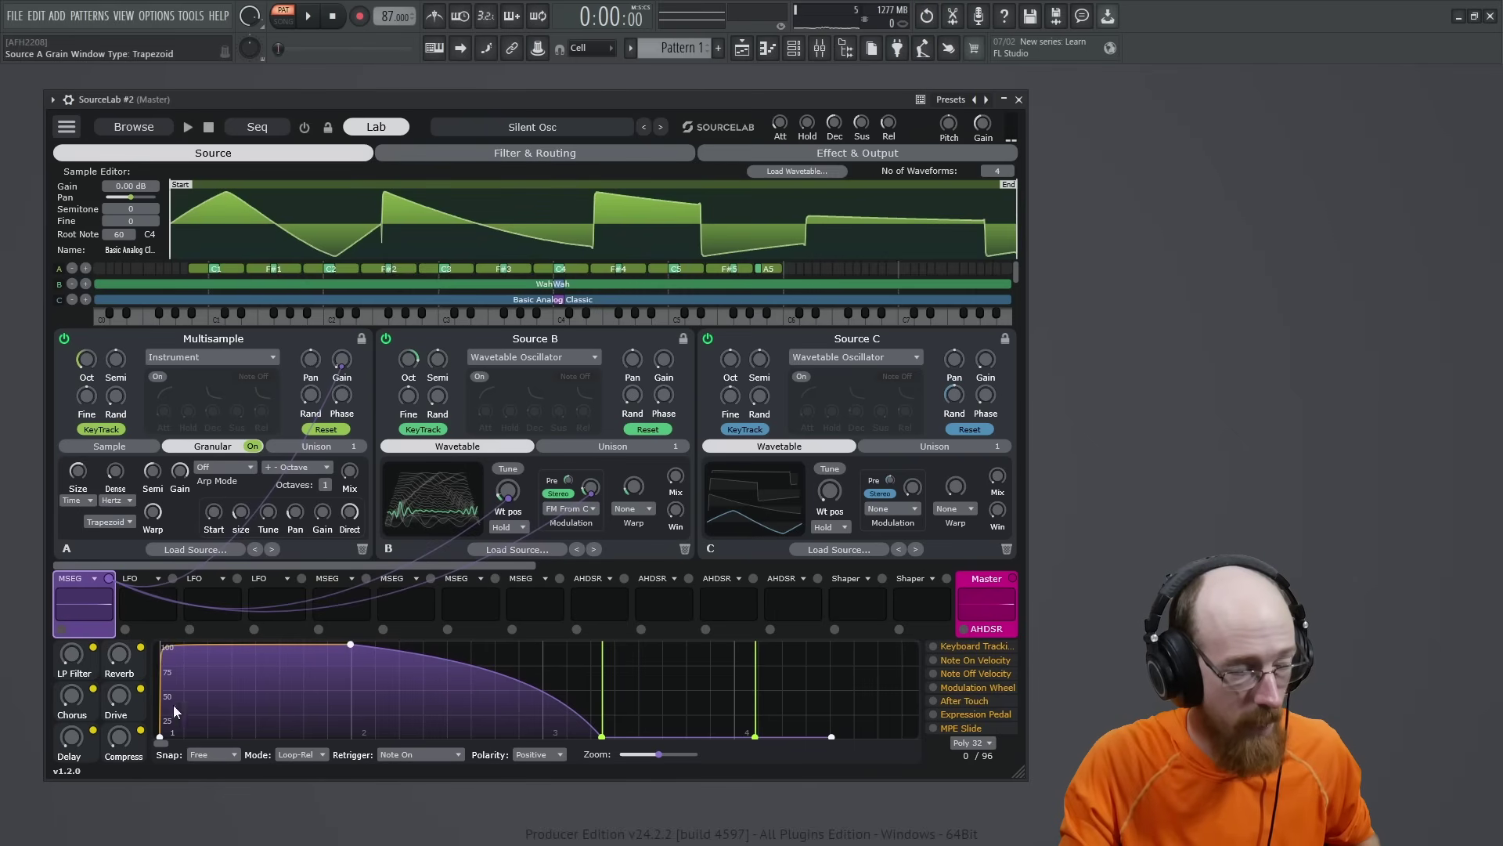
{"action": "key", "text": "e"}
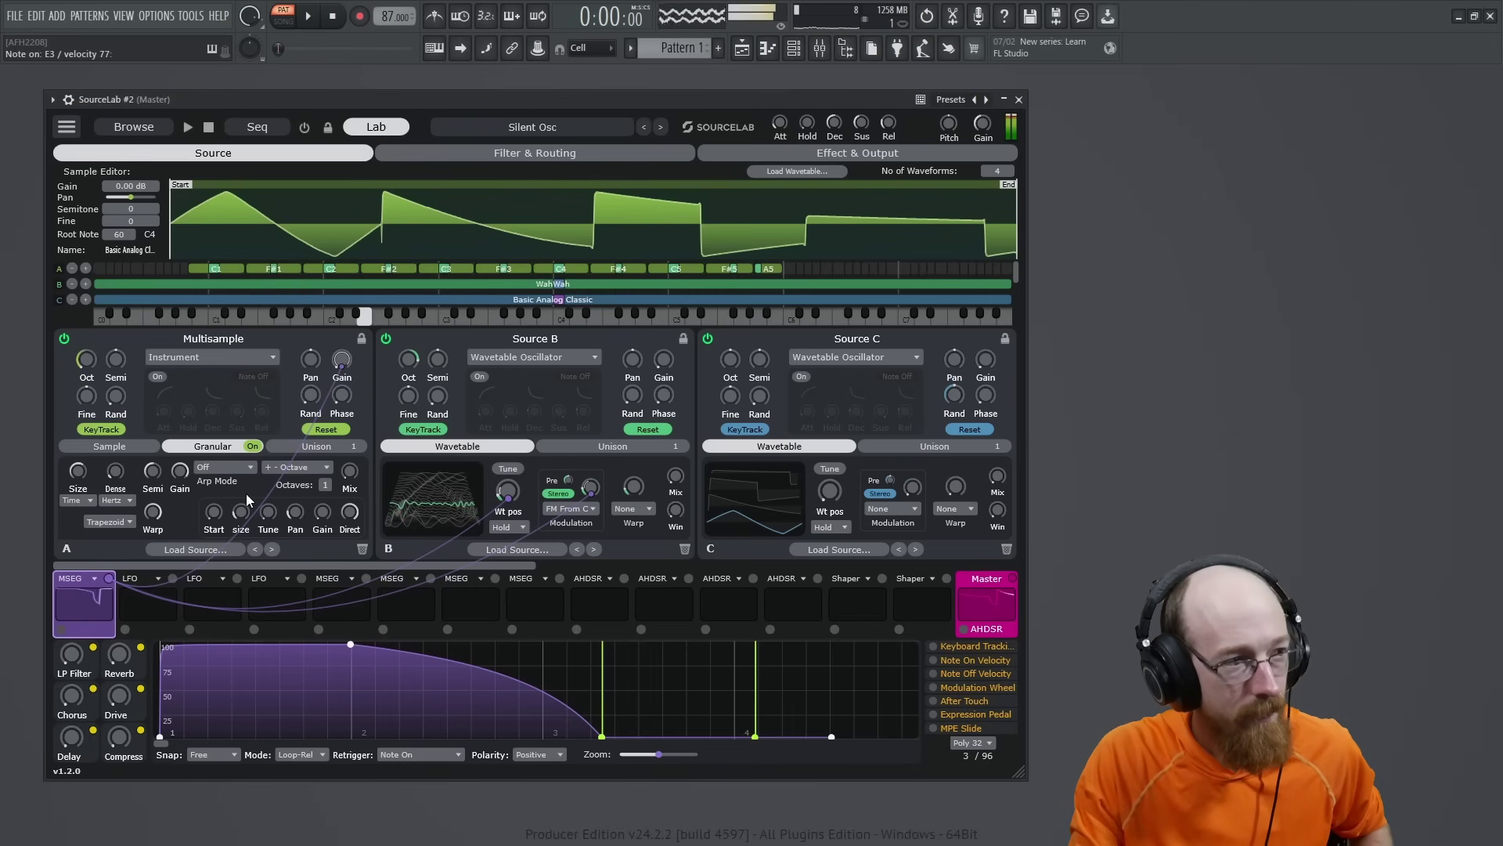
Route the FX 1 rack into FX 2 and remove FX 1's direct connection to Output Bus 1
{"action": "left_click", "coordinate": [850, 154]}
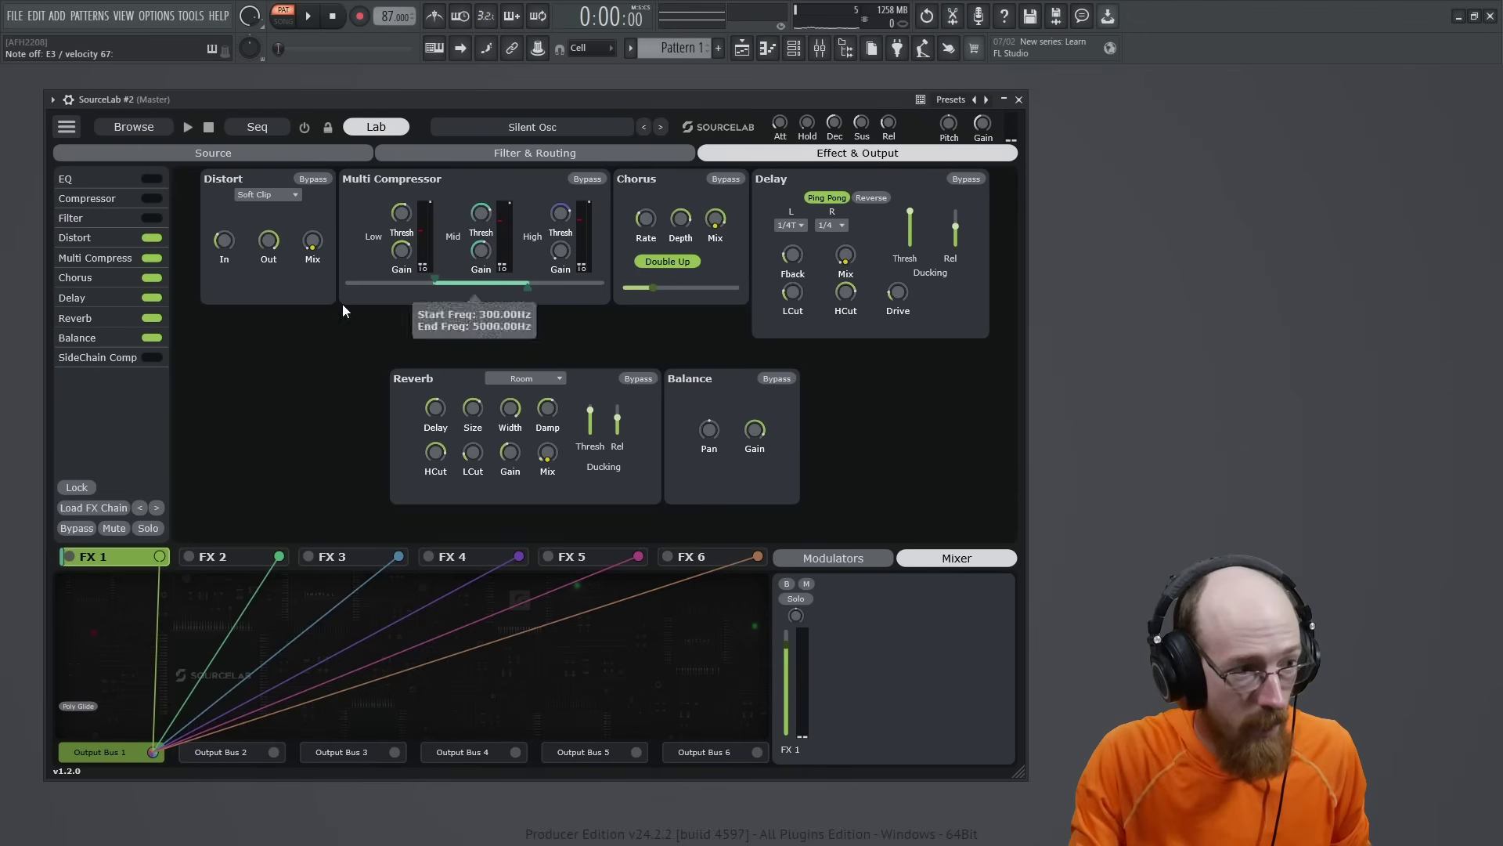
{"action": "left_click", "coordinate": [188, 557]}
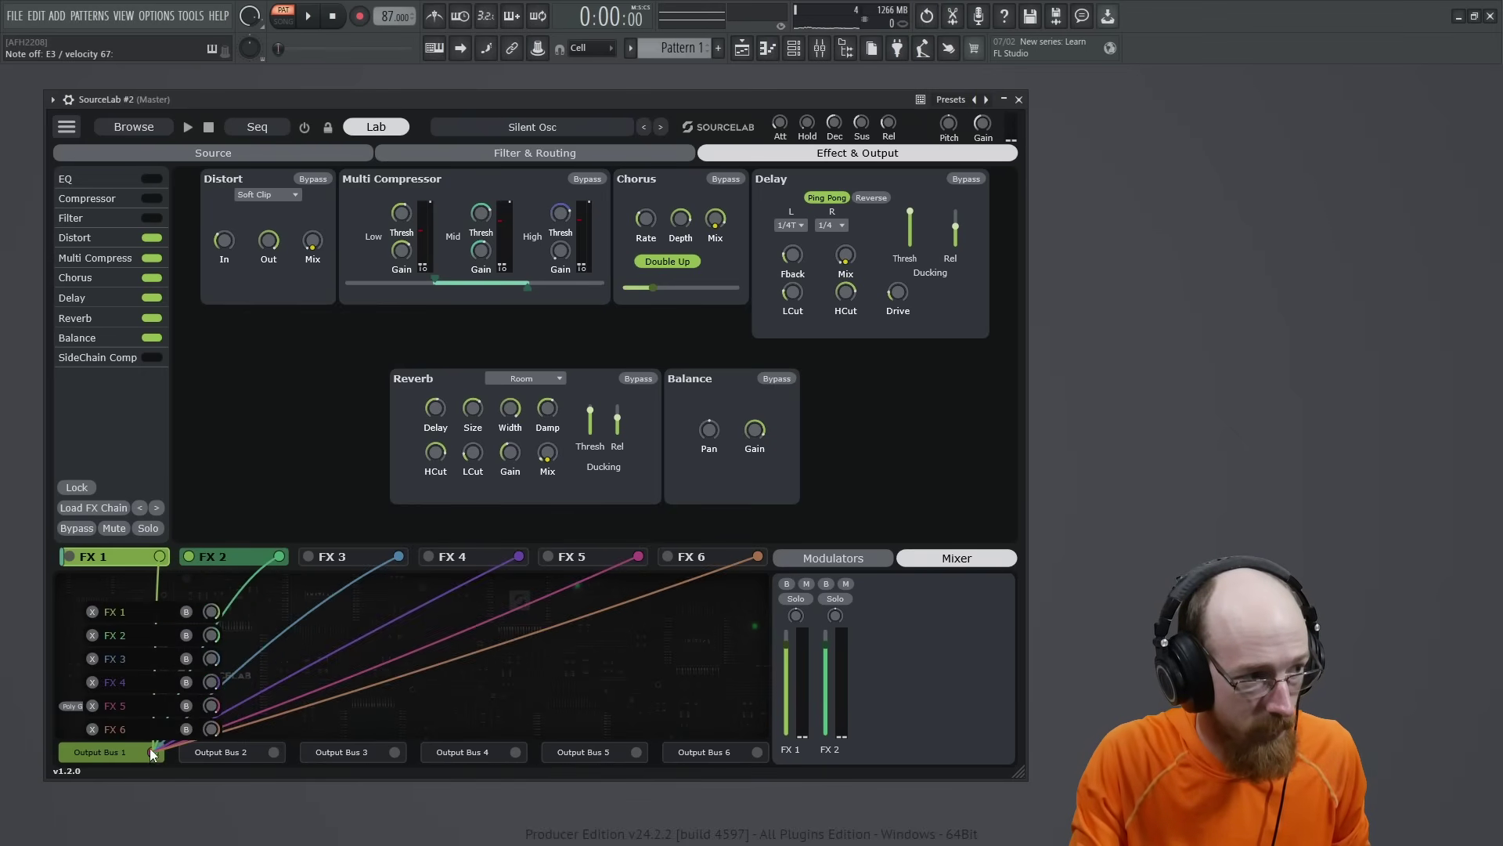
{"action": "mouse_move", "coordinate": [156, 744]}
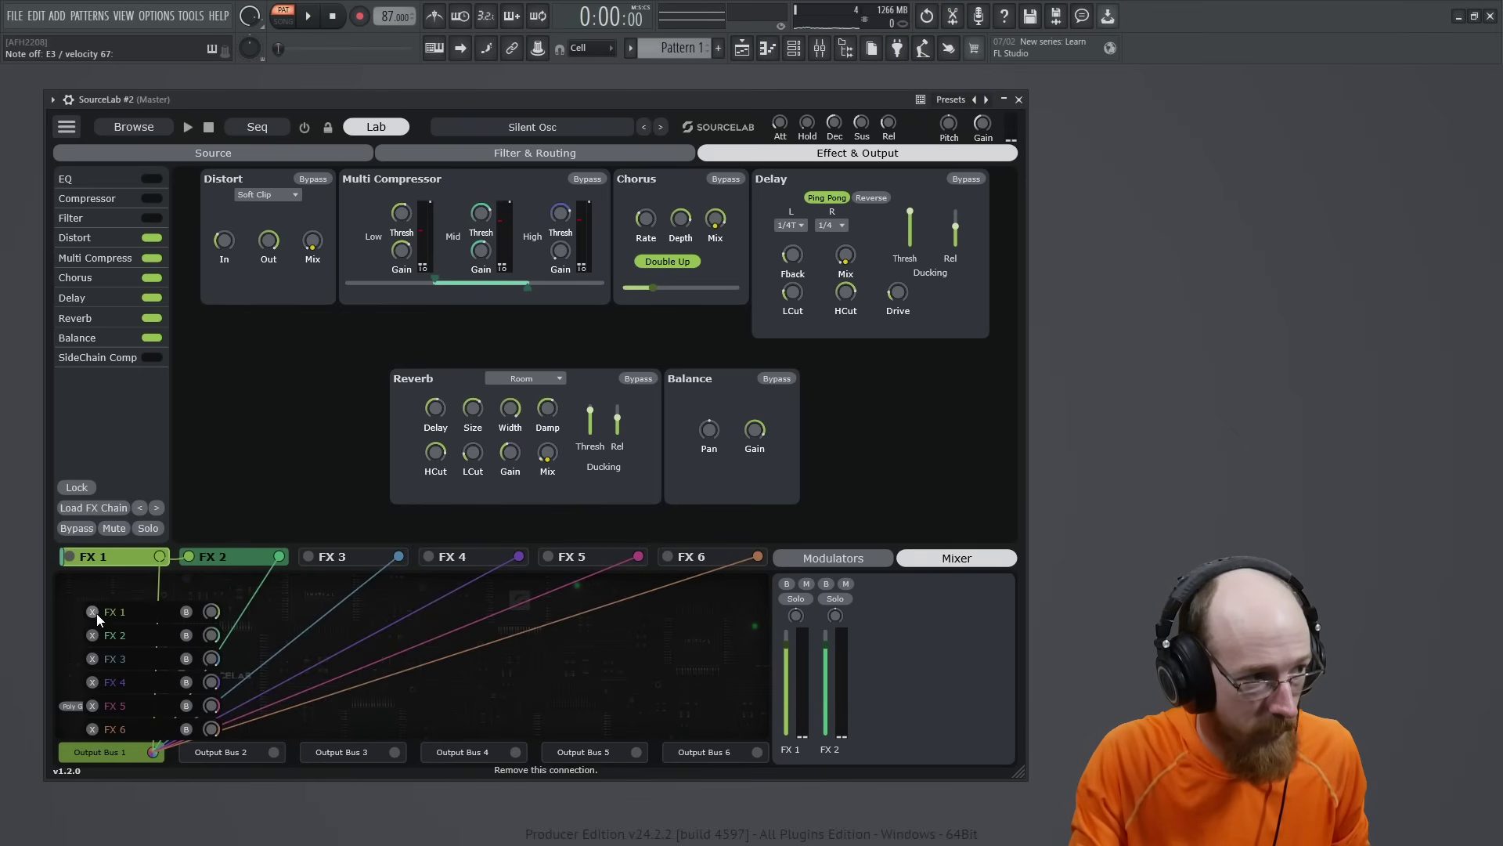
Enable the Chorus effect in the FX 2 rack with its mix at 100 % and adjust its settings
{"action": "left_click", "coordinate": [223, 559]}
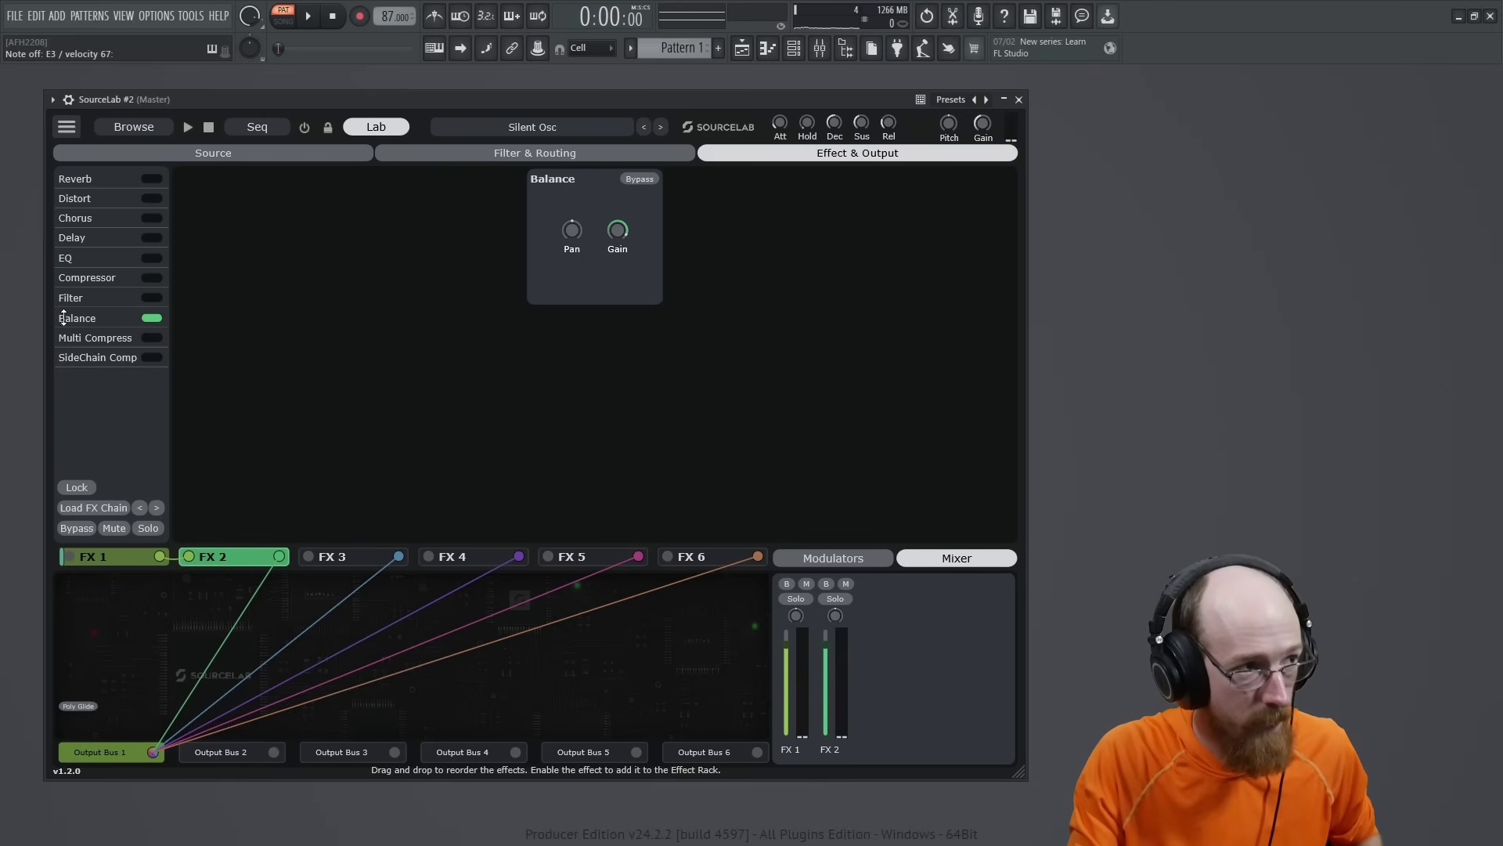
{"action": "left_click", "coordinate": [152, 218]}
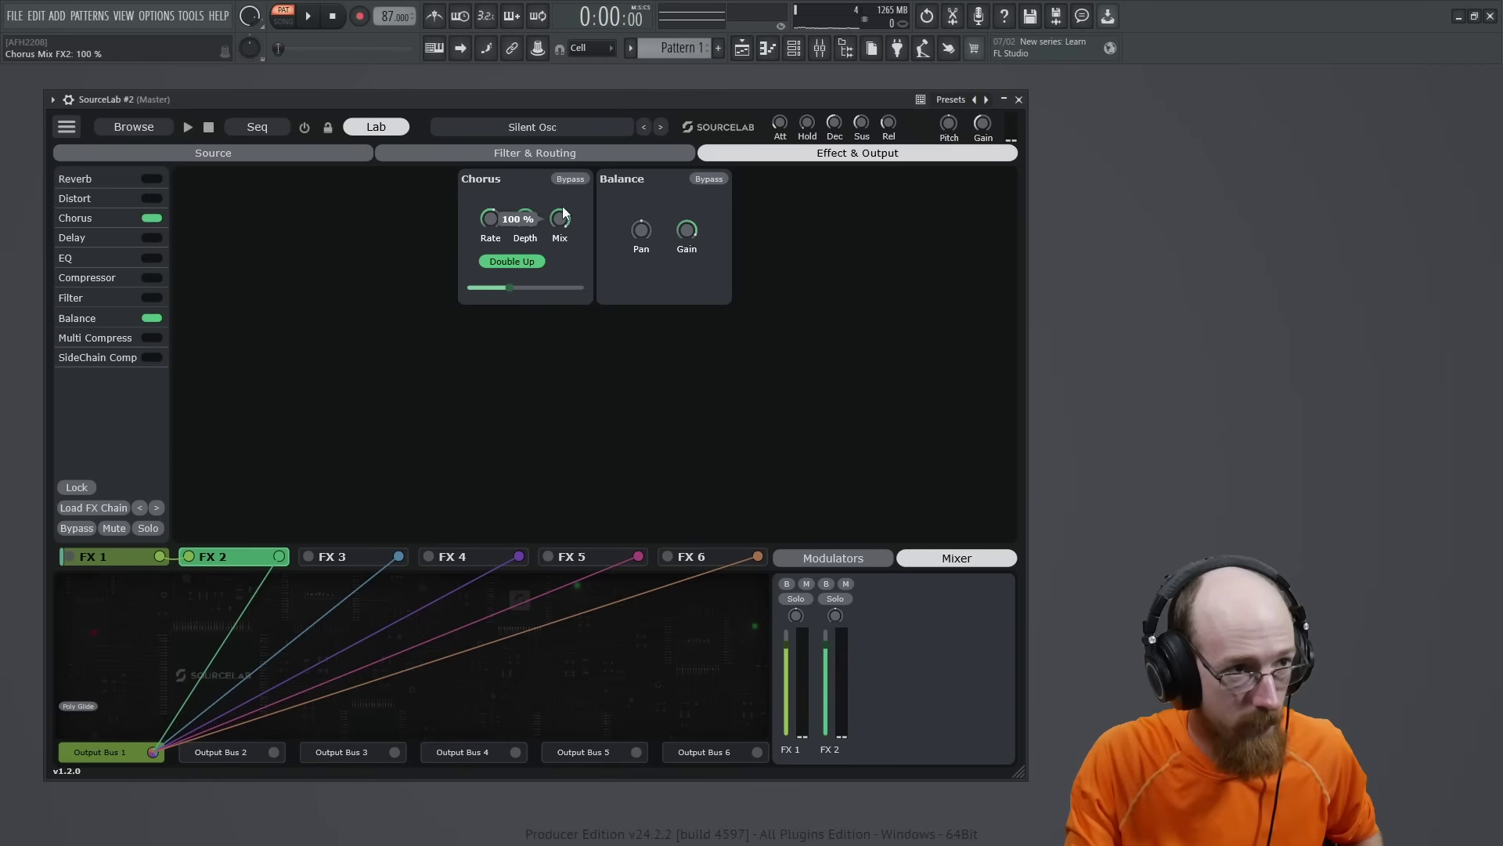
{"action": "mouse_move", "coordinate": [490, 218]}
{"action": "left_mouse_down"}
{"action": "mouse_move", "coordinate": [491, 234]}
{"action": "mouse_move", "coordinate": [497, 220]}
{"action": "left_mouse_up"}
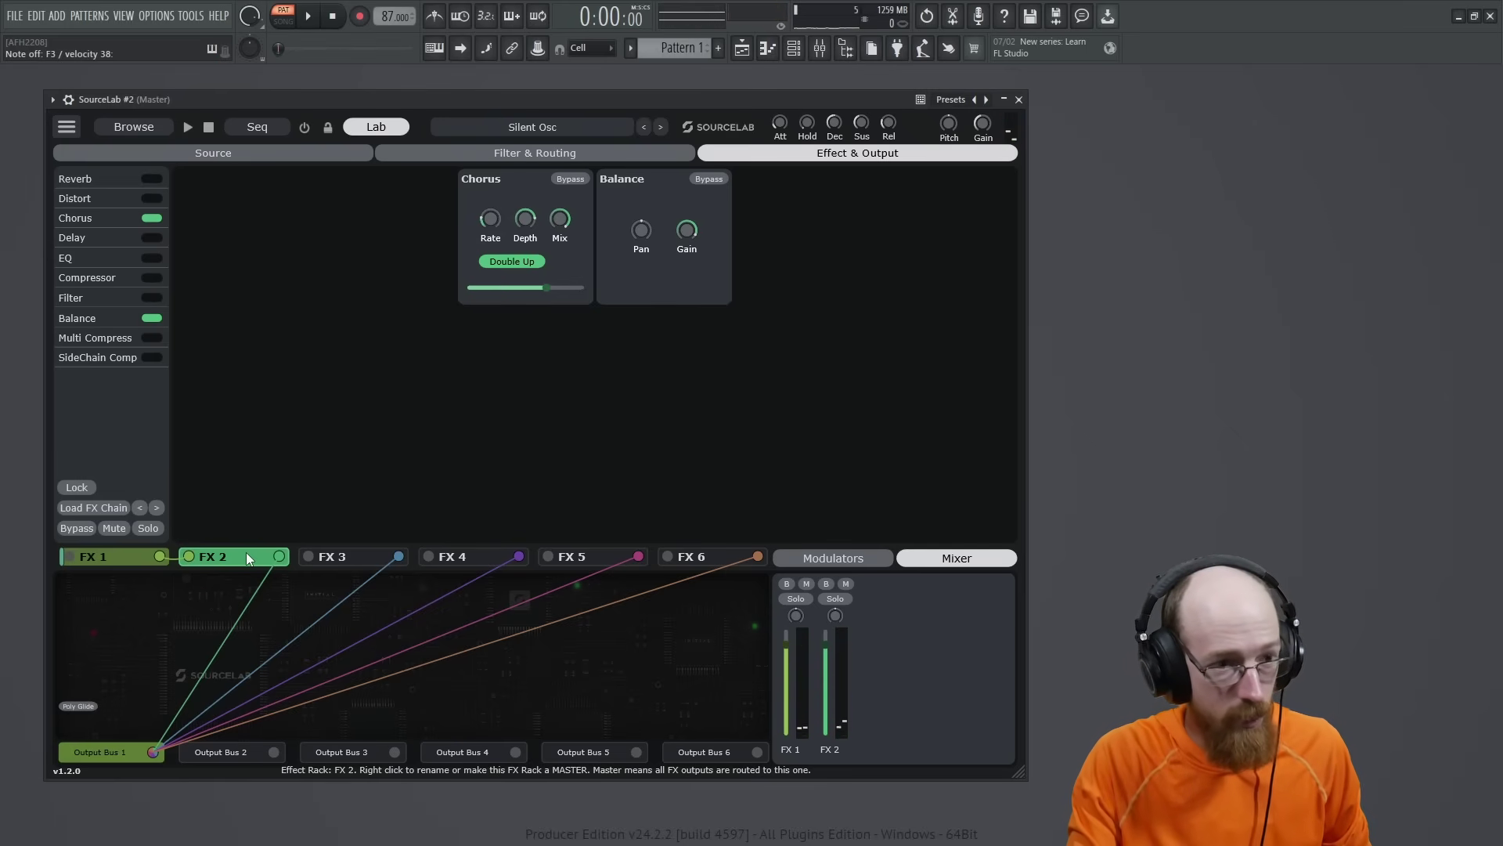
Rewire FX 1 so that it feeds both Output Bus 1 and the FX 2 input in parallel
{"action": "left_click", "coordinate": [195, 559]}
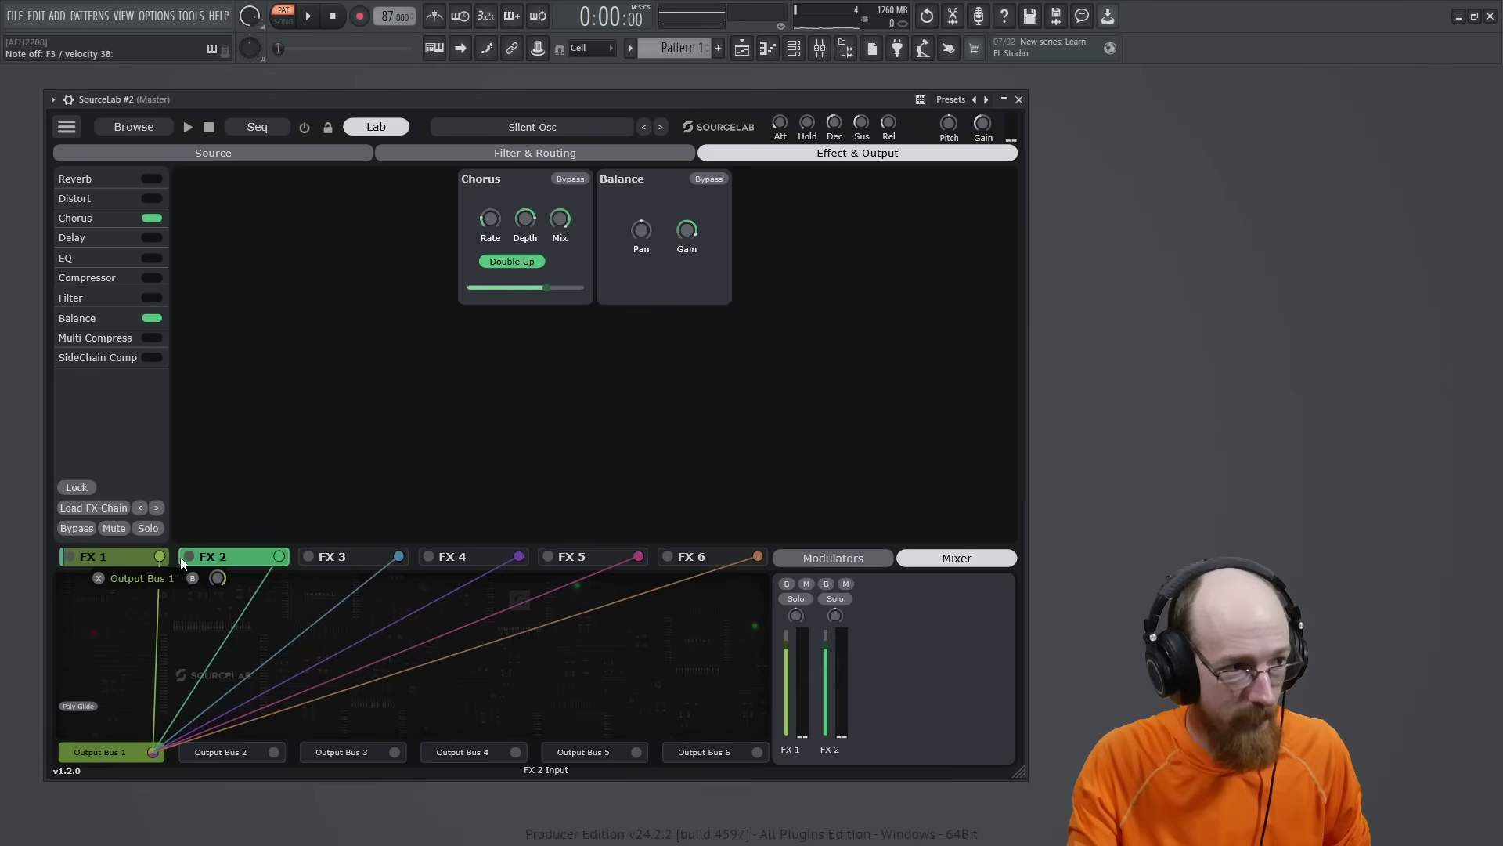
{"action": "left_click_drag", "start_coordinate": [169, 554], "coordinate": [189, 556]}
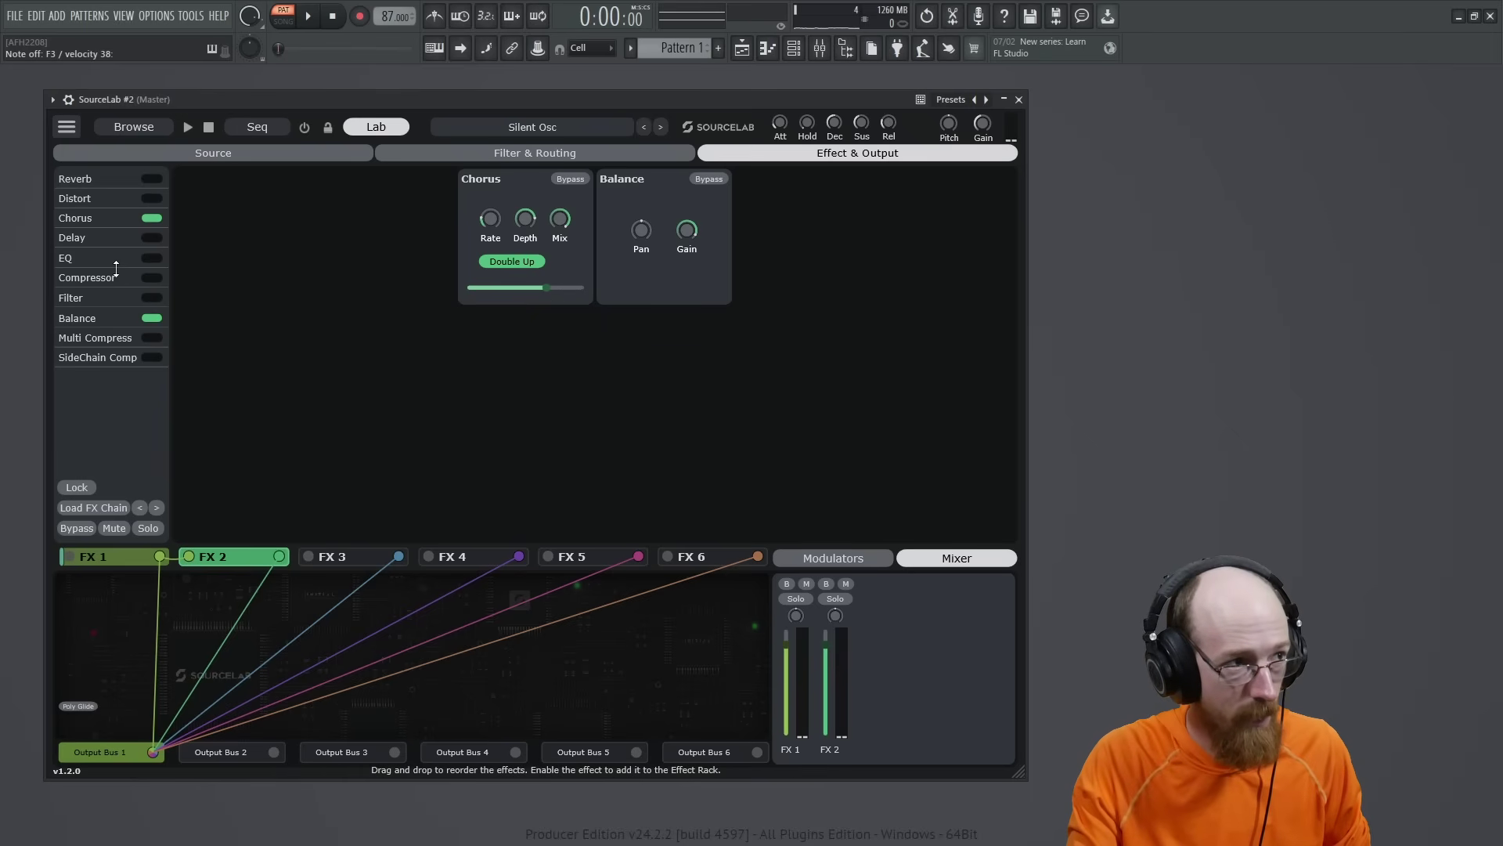
Enable the Ladder Low/Band/High filter in FX 2, place it ahead of the Chorus and set its morph to 99 %
{"action": "left_click", "coordinate": [152, 298]}
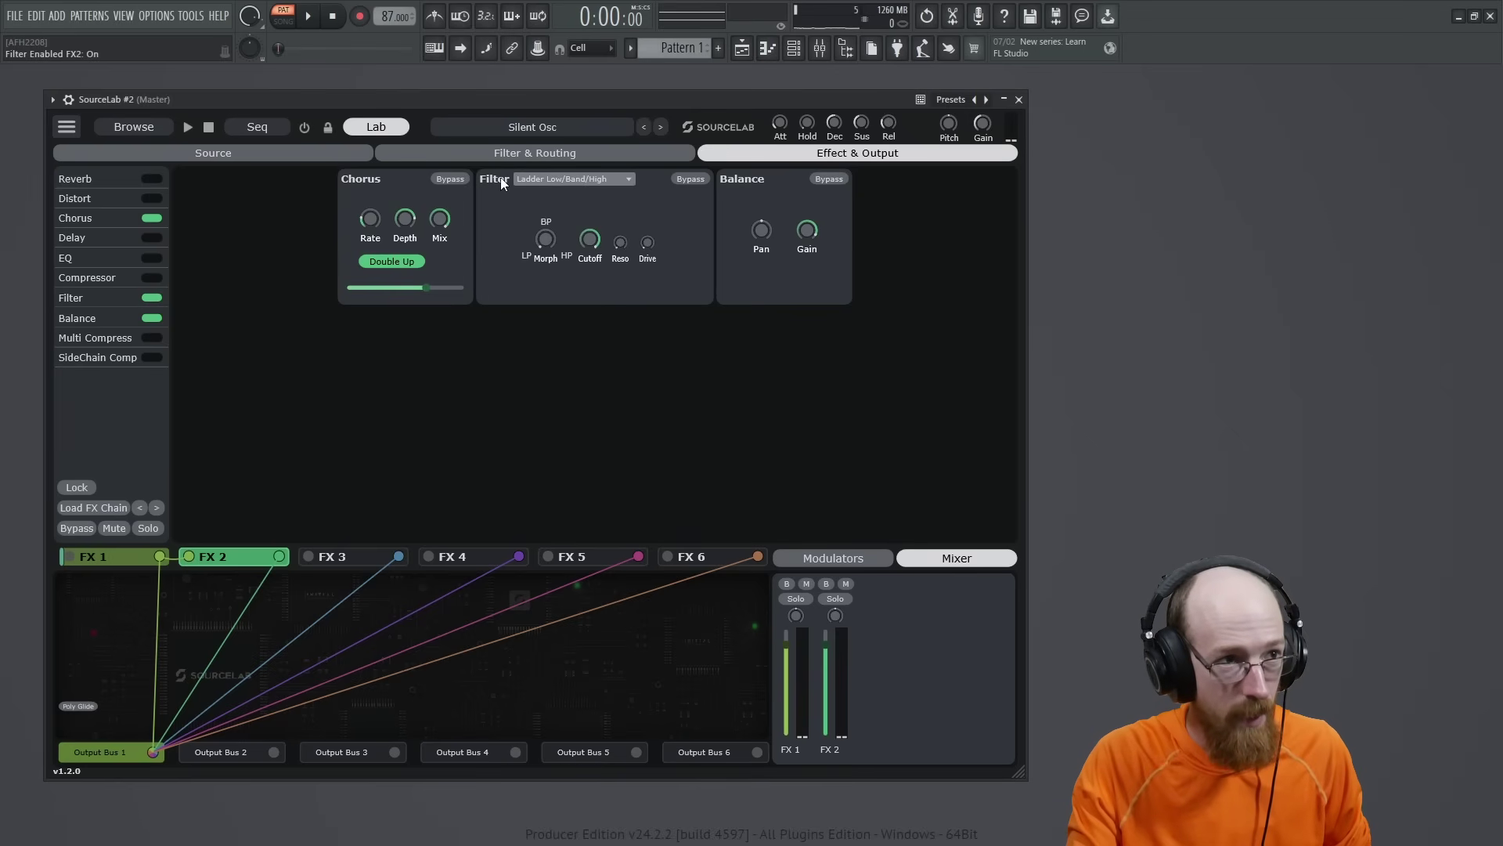
{"action": "left_click", "coordinate": [567, 178]}
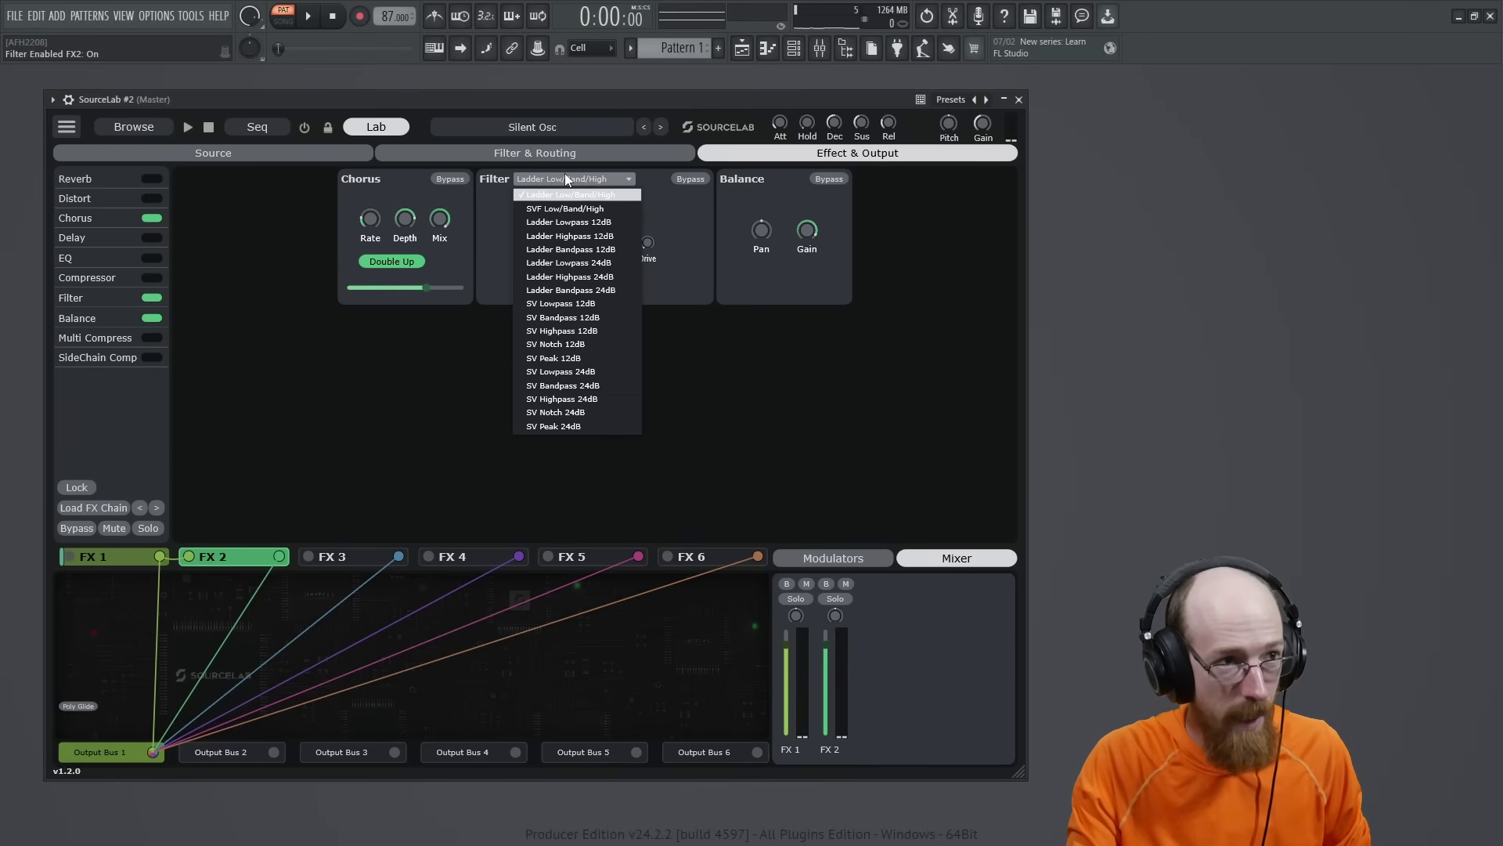
{"action": "left_click", "coordinate": [565, 174]}
{"action": "left_click_drag", "start_coordinate": [589, 239], "coordinate": [589, 260]}
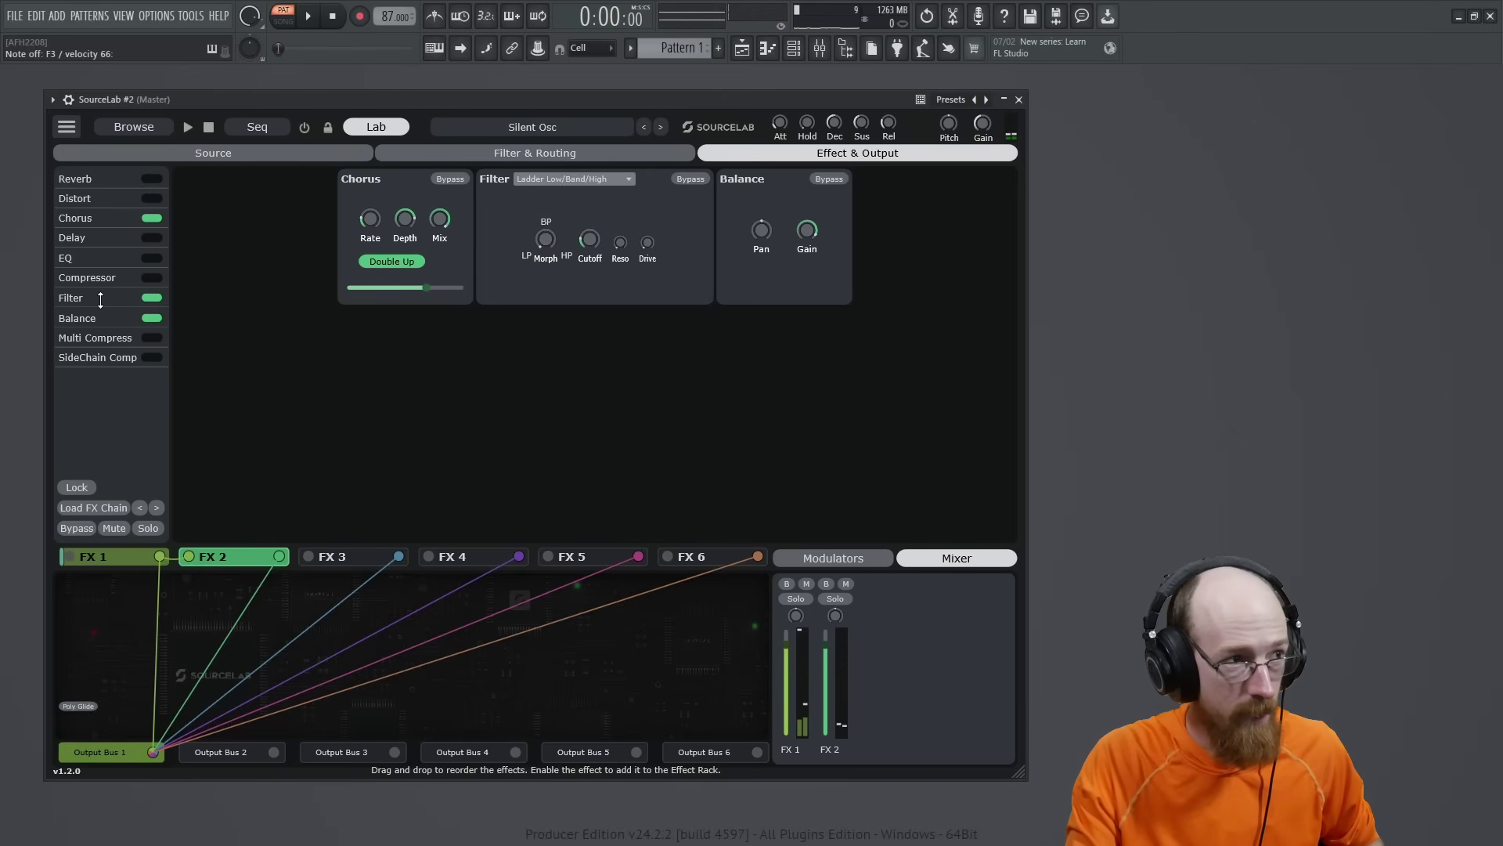
{"action": "left_click_drag", "start_coordinate": [101, 300], "coordinate": [100, 220]}
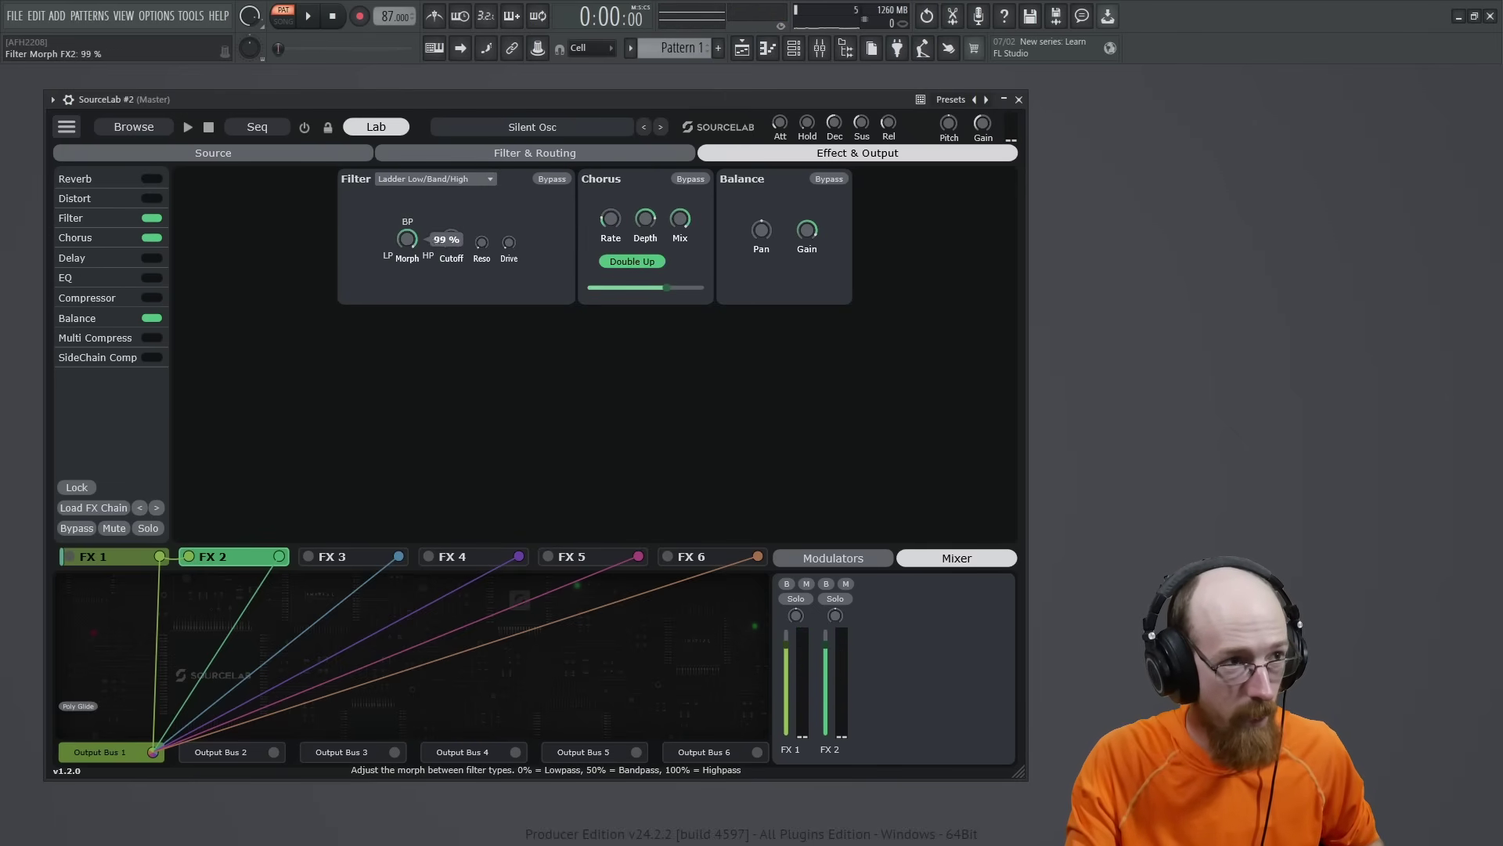
Set the FX 2 filter's cutoff to about 992 Hz and drive to 64 %, returning the resonance to minimum after trying 61 %
{"action": "left_click_drag", "start_coordinate": [451, 239], "coordinate": [451, 210]}
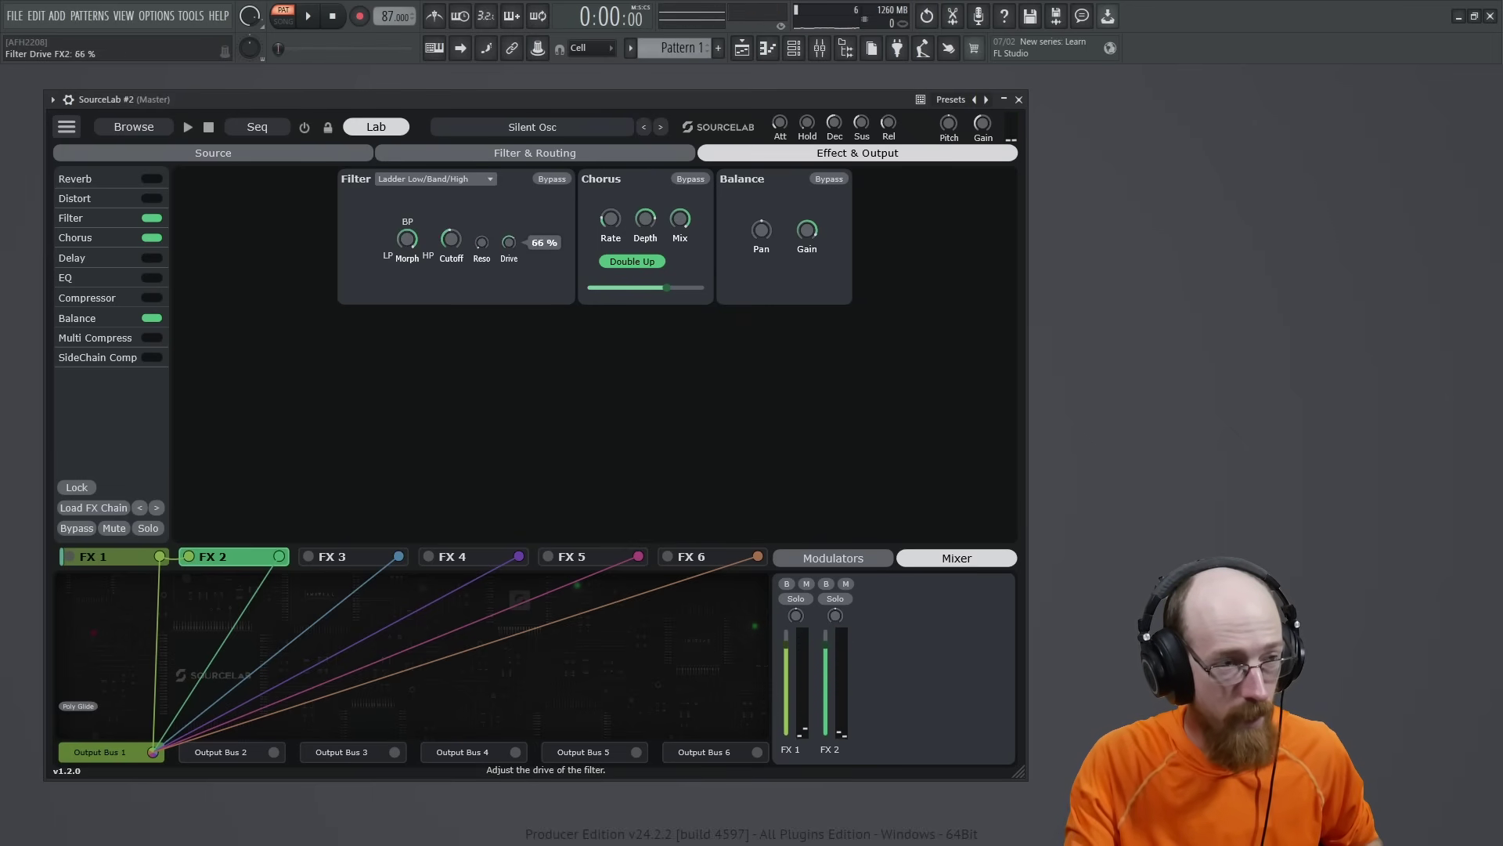
{"action": "left_click_drag", "start_coordinate": [510, 249], "coordinate": [509, 235]}
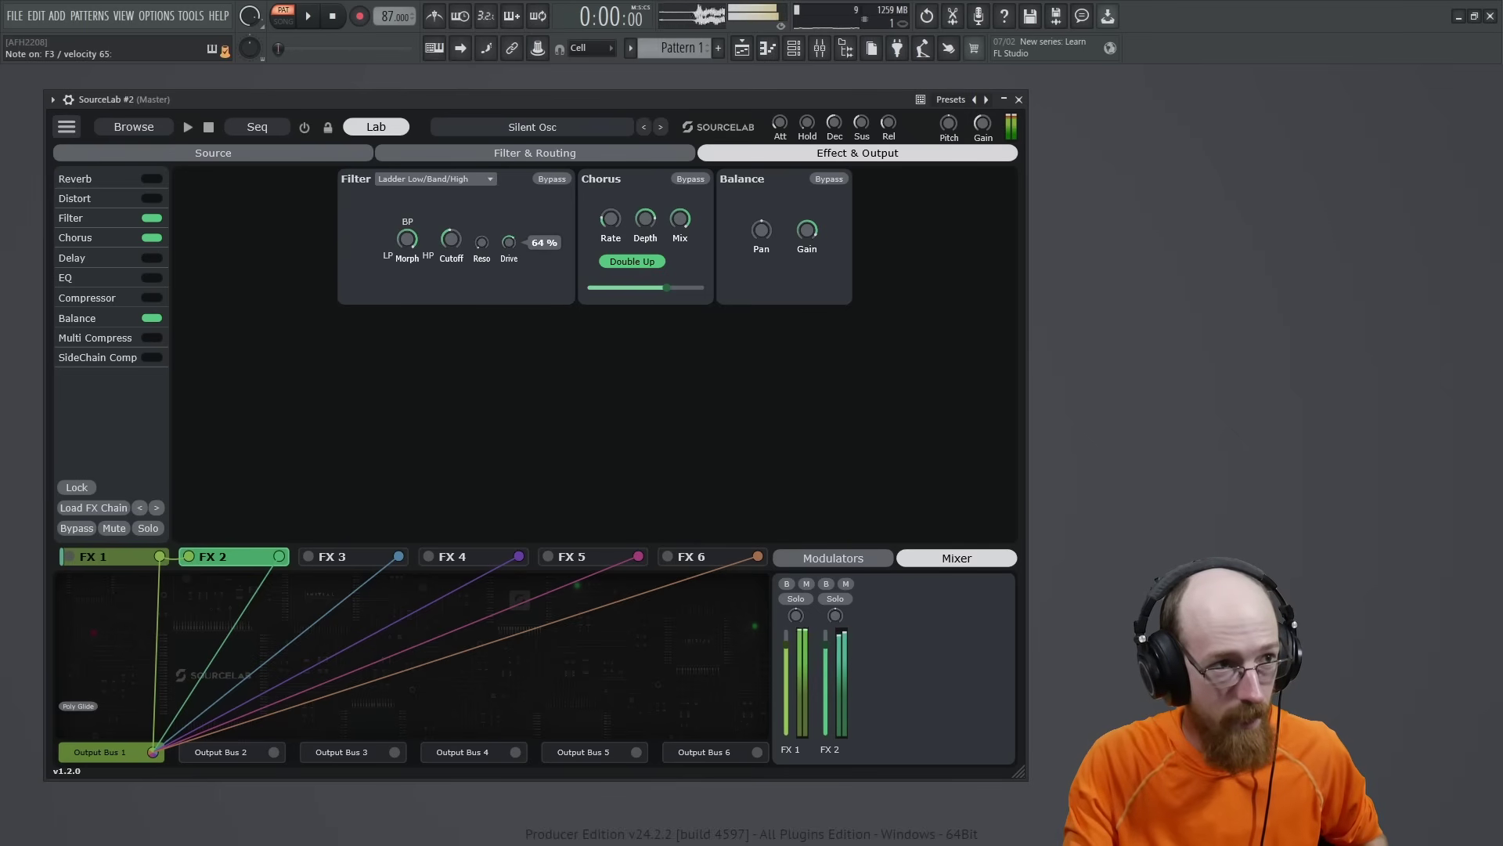
{"action": "mouse_move", "coordinate": [483, 249]}
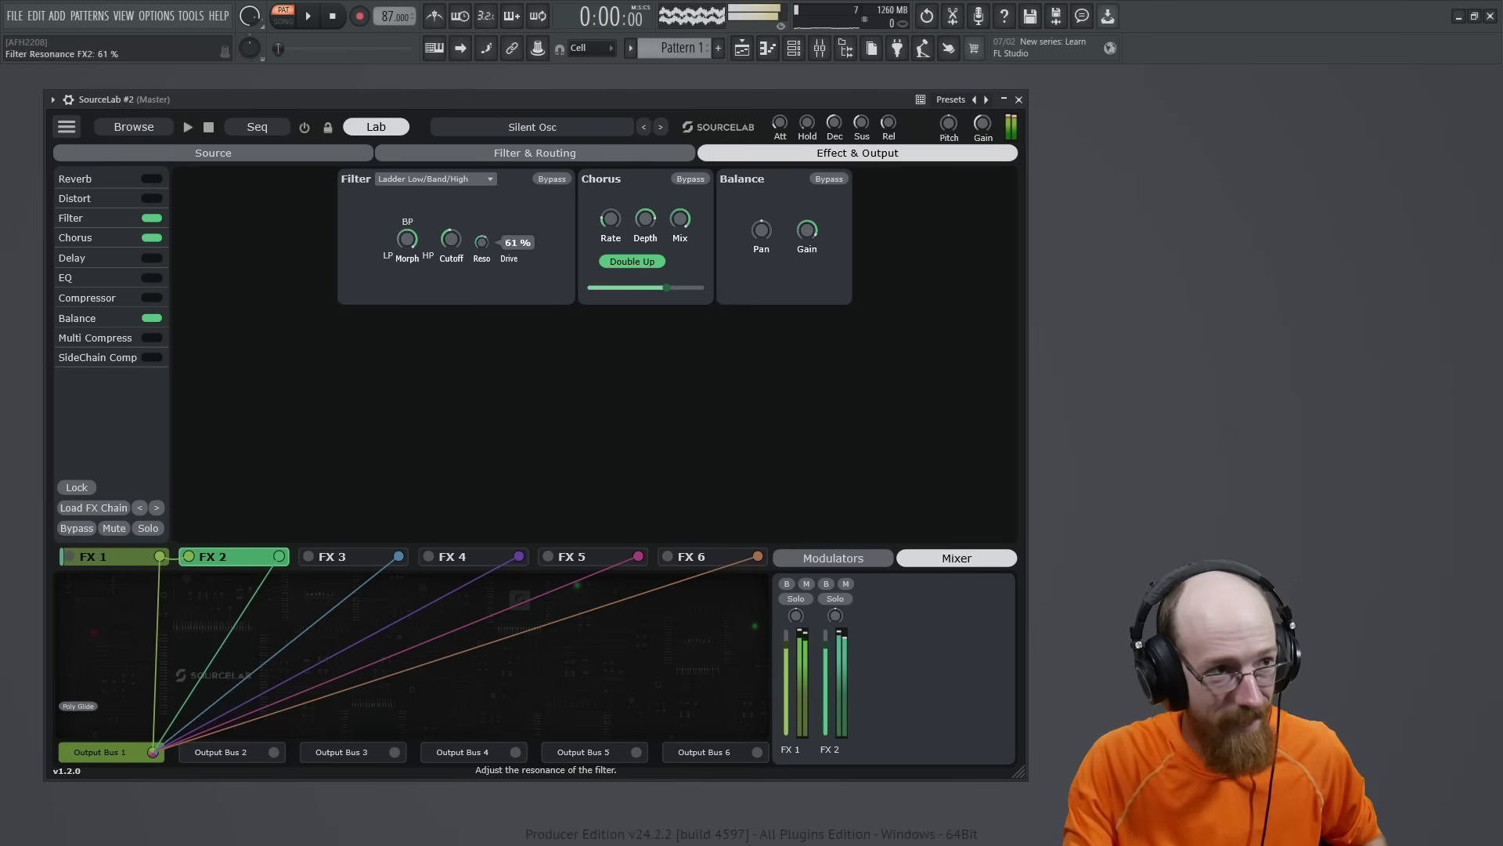
{"action": "left_click_drag", "start_coordinate": [483, 247], "coordinate": [483, 291]}
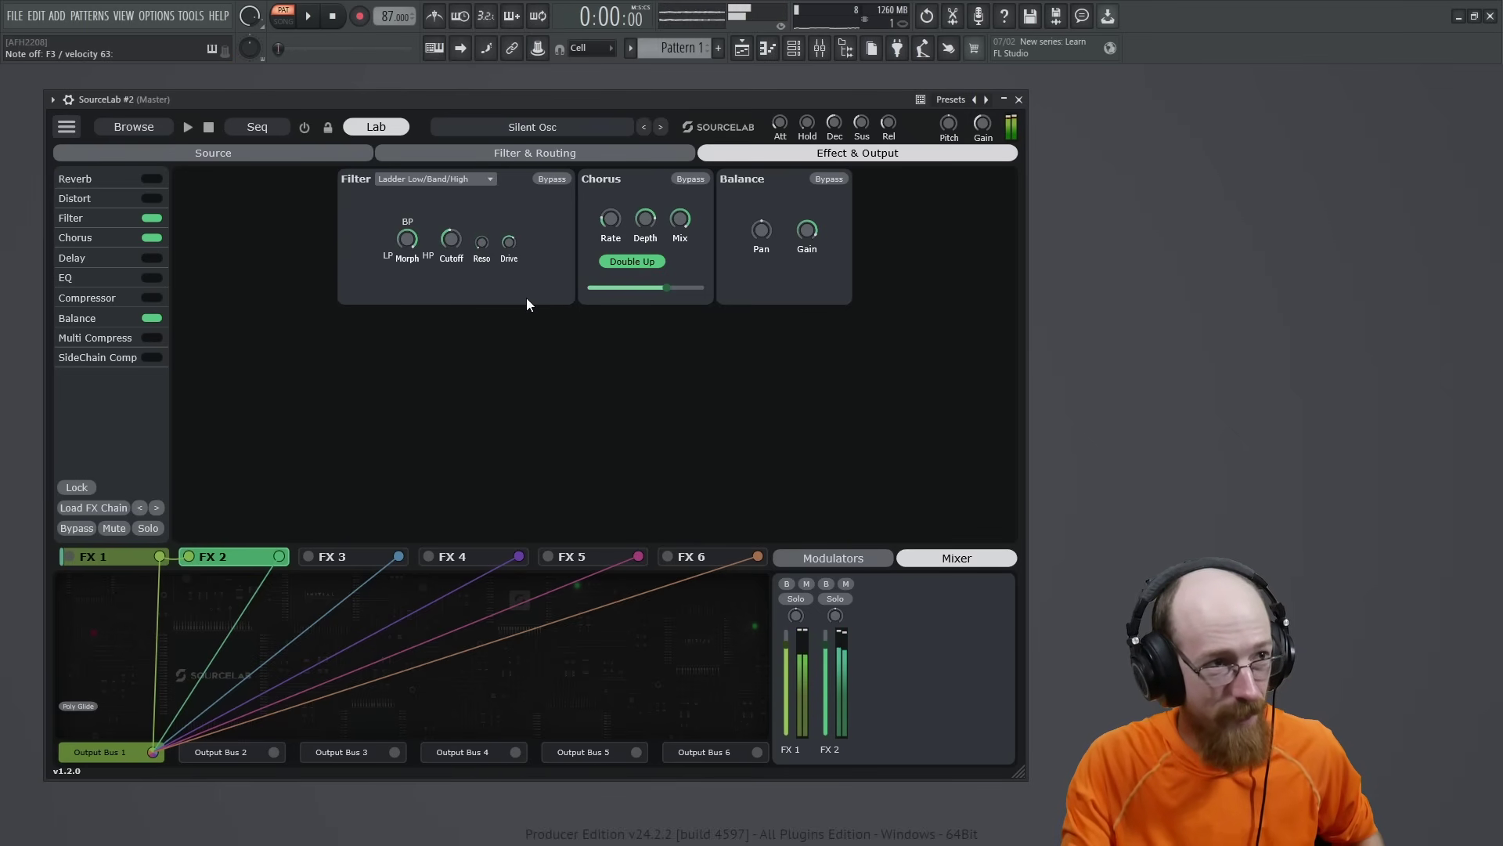
{"action": "mouse_move", "coordinate": [511, 246]}
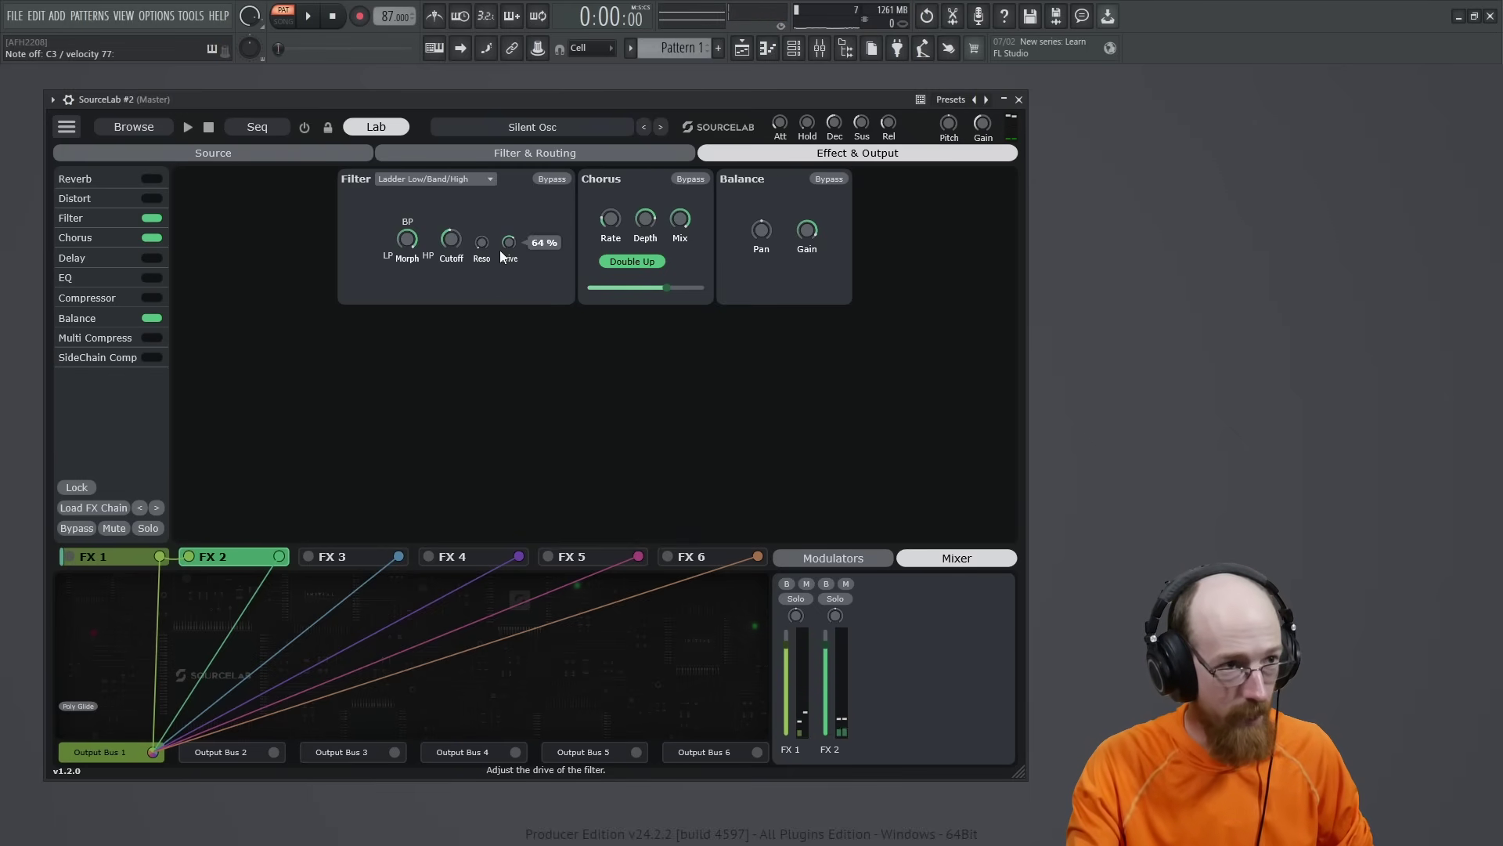
Assign Modulator 1, the MSEG, to the FX 2 filter's drive and adjust the modulation amount
{"action": "left_click", "coordinate": [833, 557]}
{"action": "mouse_move", "coordinate": [107, 582]}
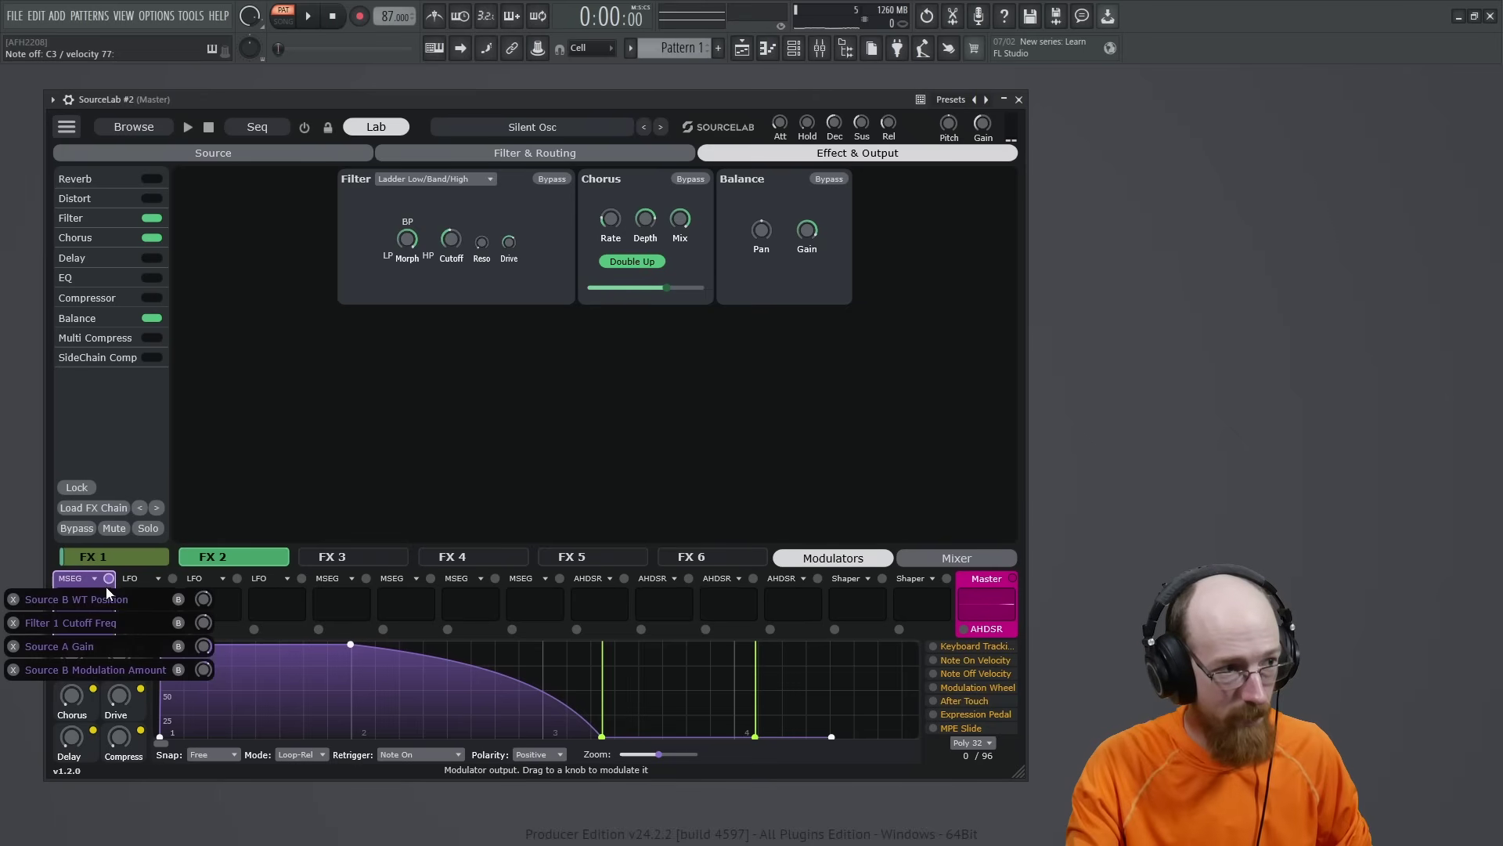
{"action": "left_click_drag", "start_coordinate": [109, 581], "coordinate": [511, 286]}
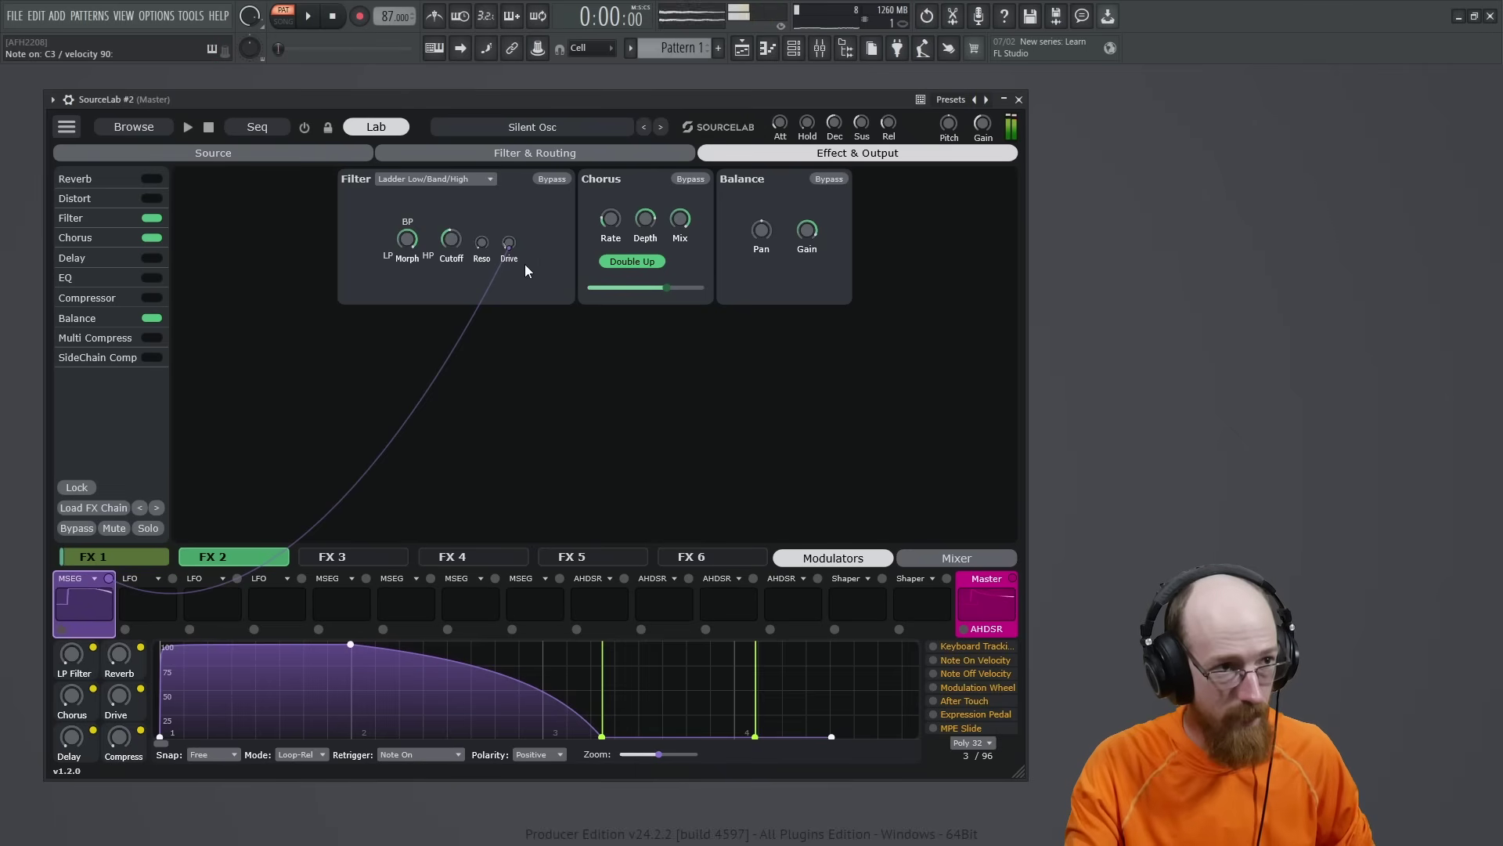
{"action": "mouse_move", "coordinate": [523, 269]}
{"action": "mouse_move", "coordinate": [574, 270]}
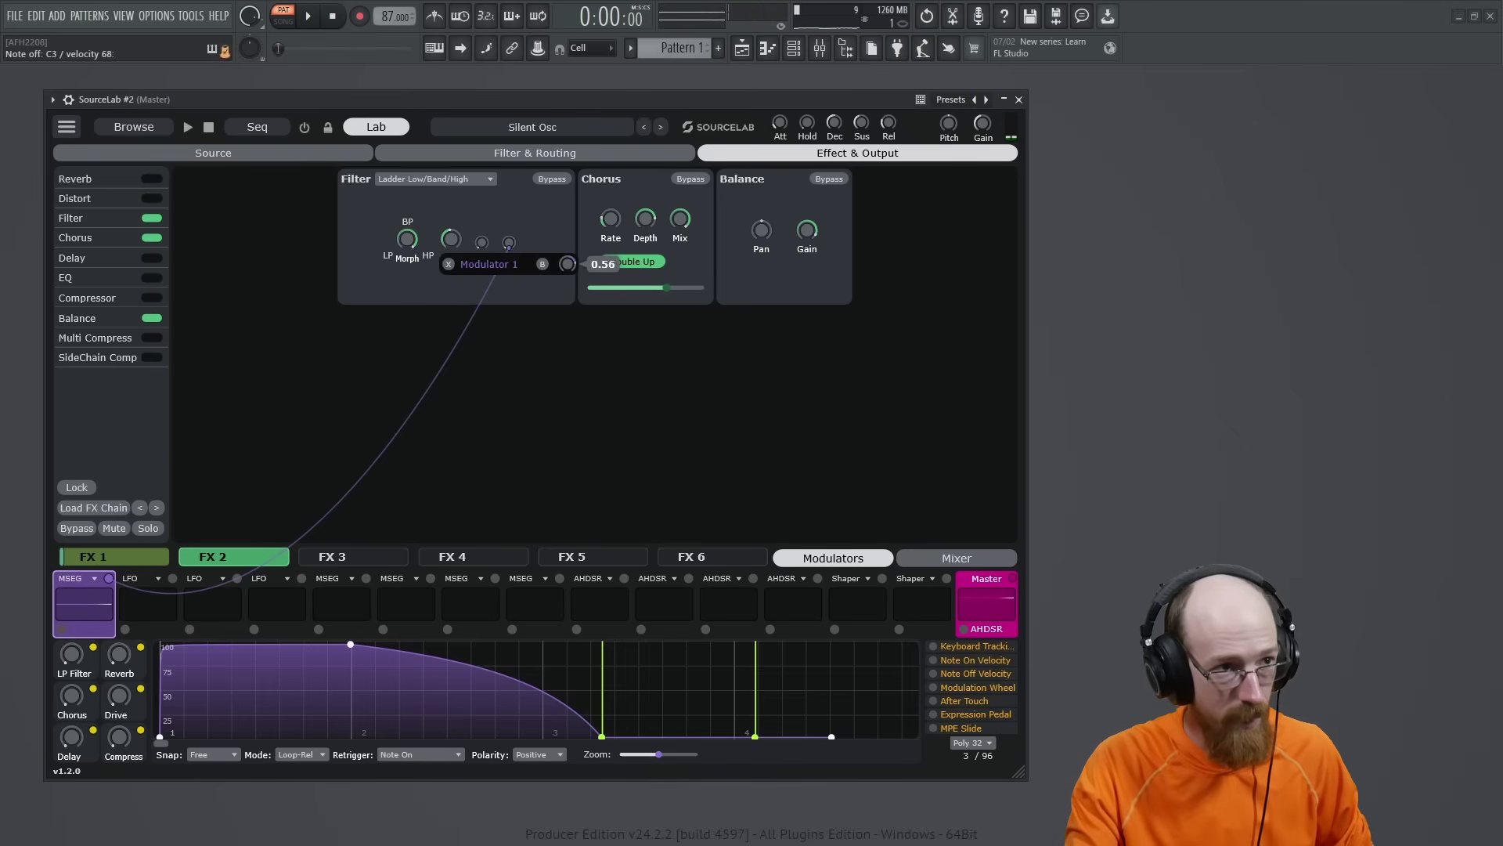
{"action": "left_click_drag", "start_coordinate": [572, 262], "coordinate": [565, 274]}
Assign Modulator 1 to the FX 2 filter's cutoff, lowering the cutoff to about 152 Hz and adjusting the modulation amount
{"action": "mouse_move", "coordinate": [102, 585]}
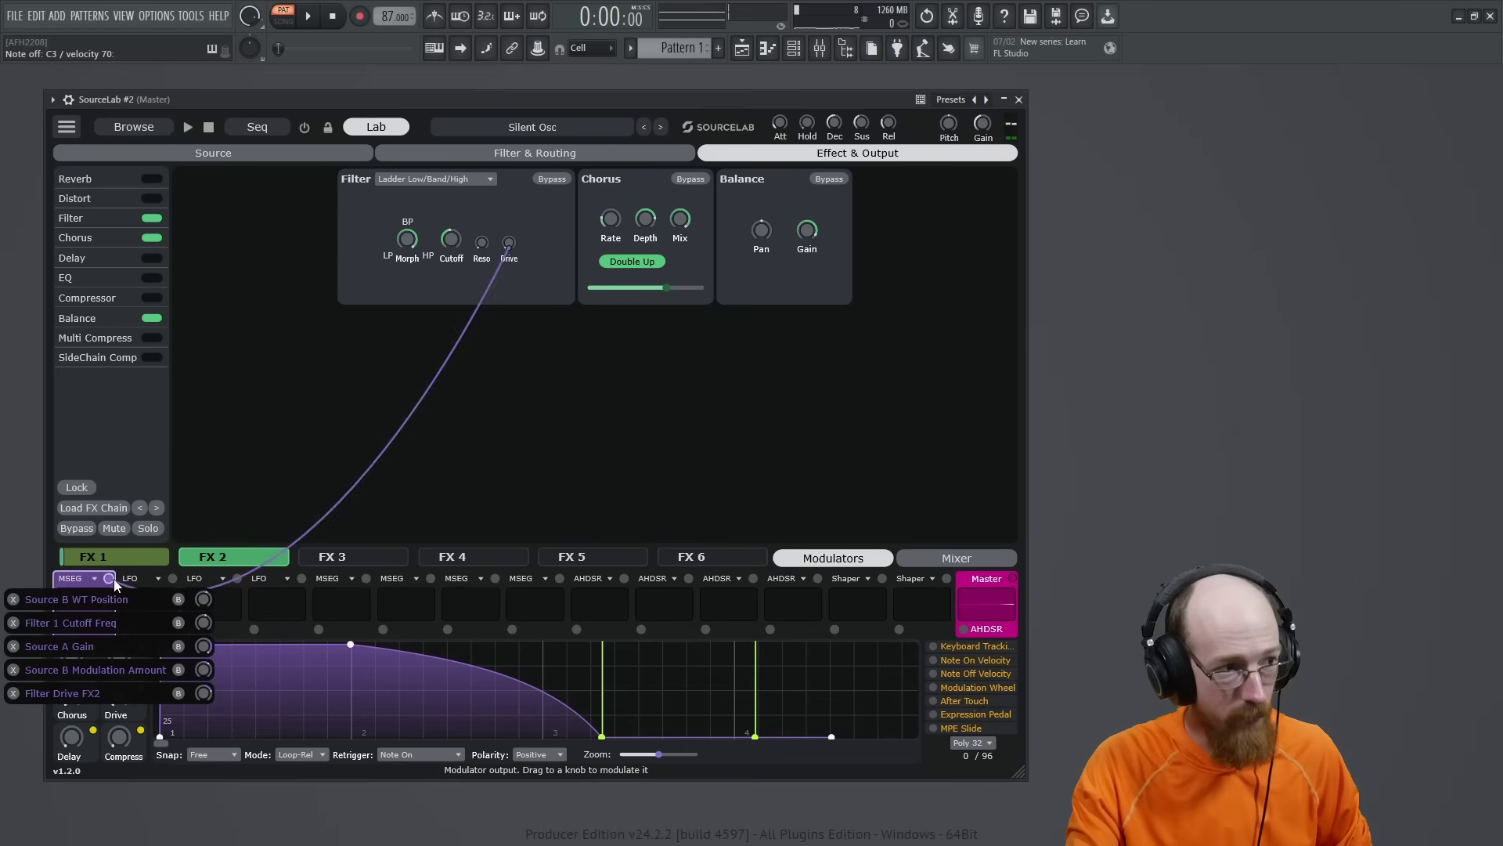
{"action": "mouse_move", "coordinate": [443, 237]}
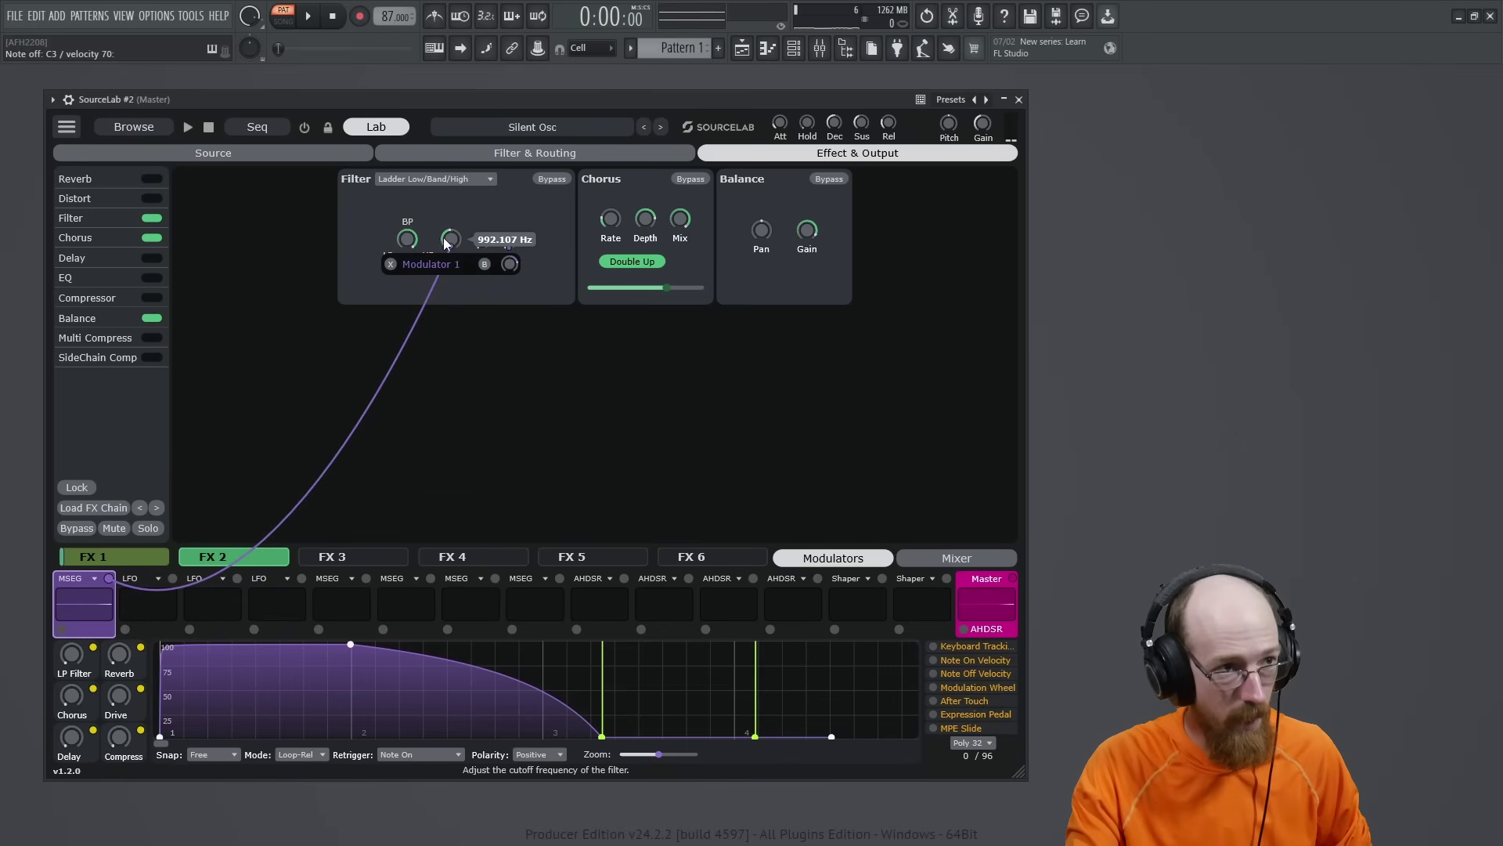
{"action": "left_click_drag", "start_coordinate": [451, 239], "coordinate": [445, 252]}
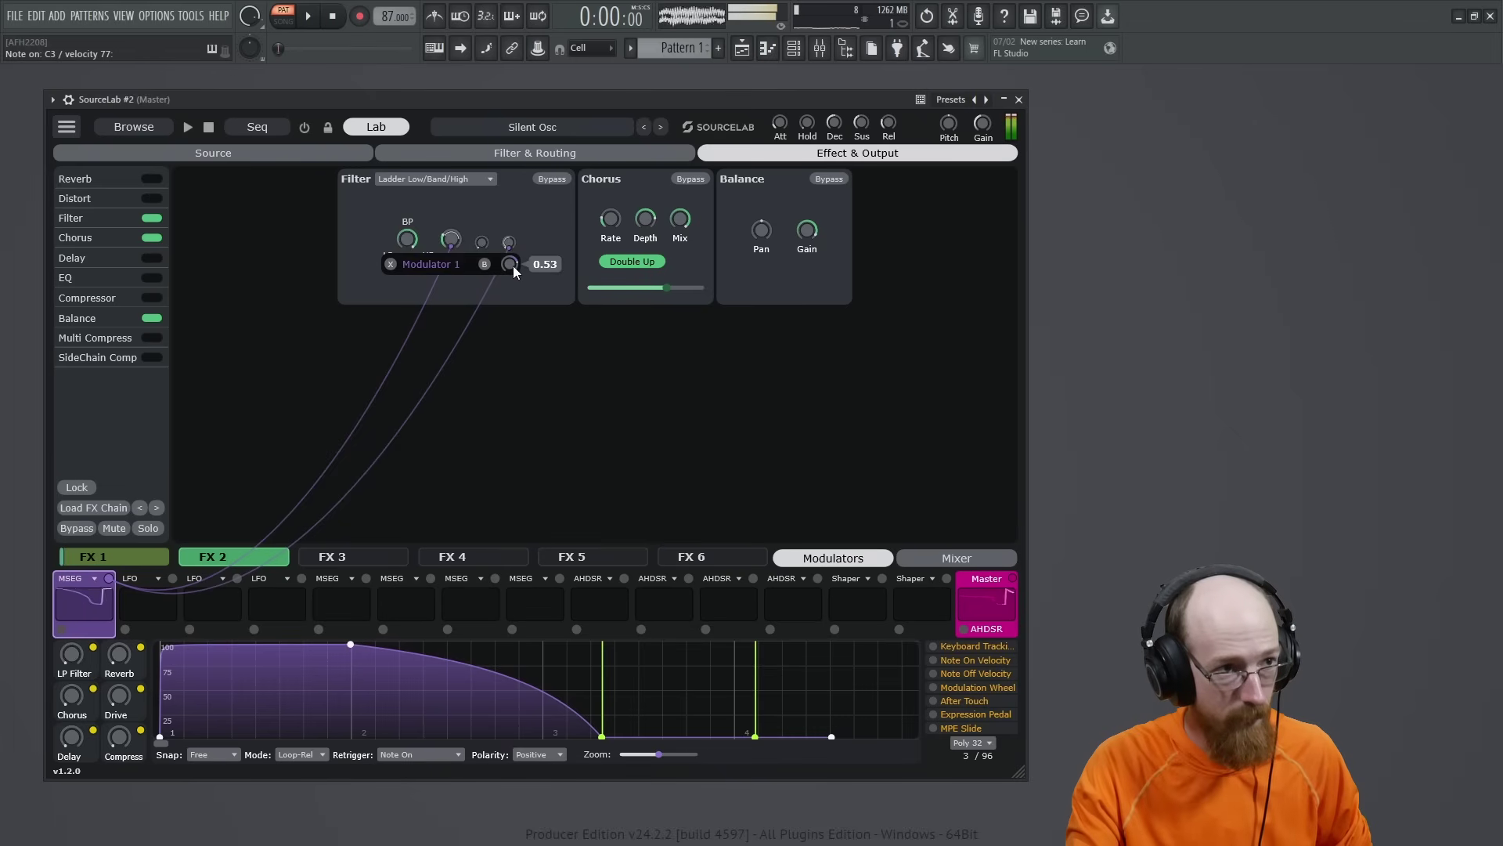
{"action": "left_click_drag", "start_coordinate": [510, 267], "coordinate": [510, 274]}
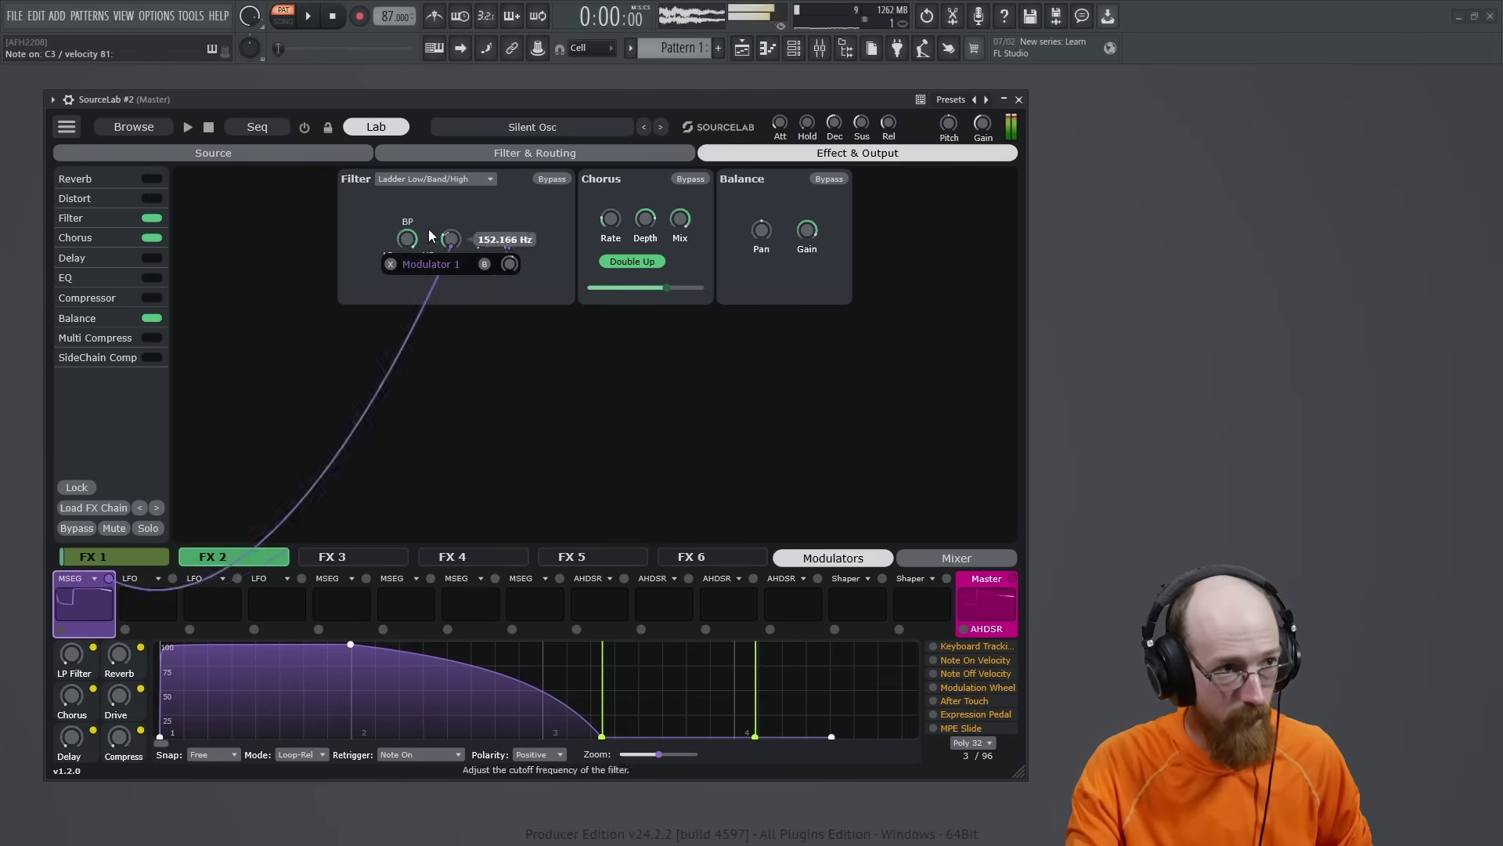
Try a 13-voice unison with detune at 100 on the Multisample source and return it to a single voice
{"action": "left_click", "coordinate": [213, 153]}
{"action": "mouse_move", "coordinate": [86, 485]}
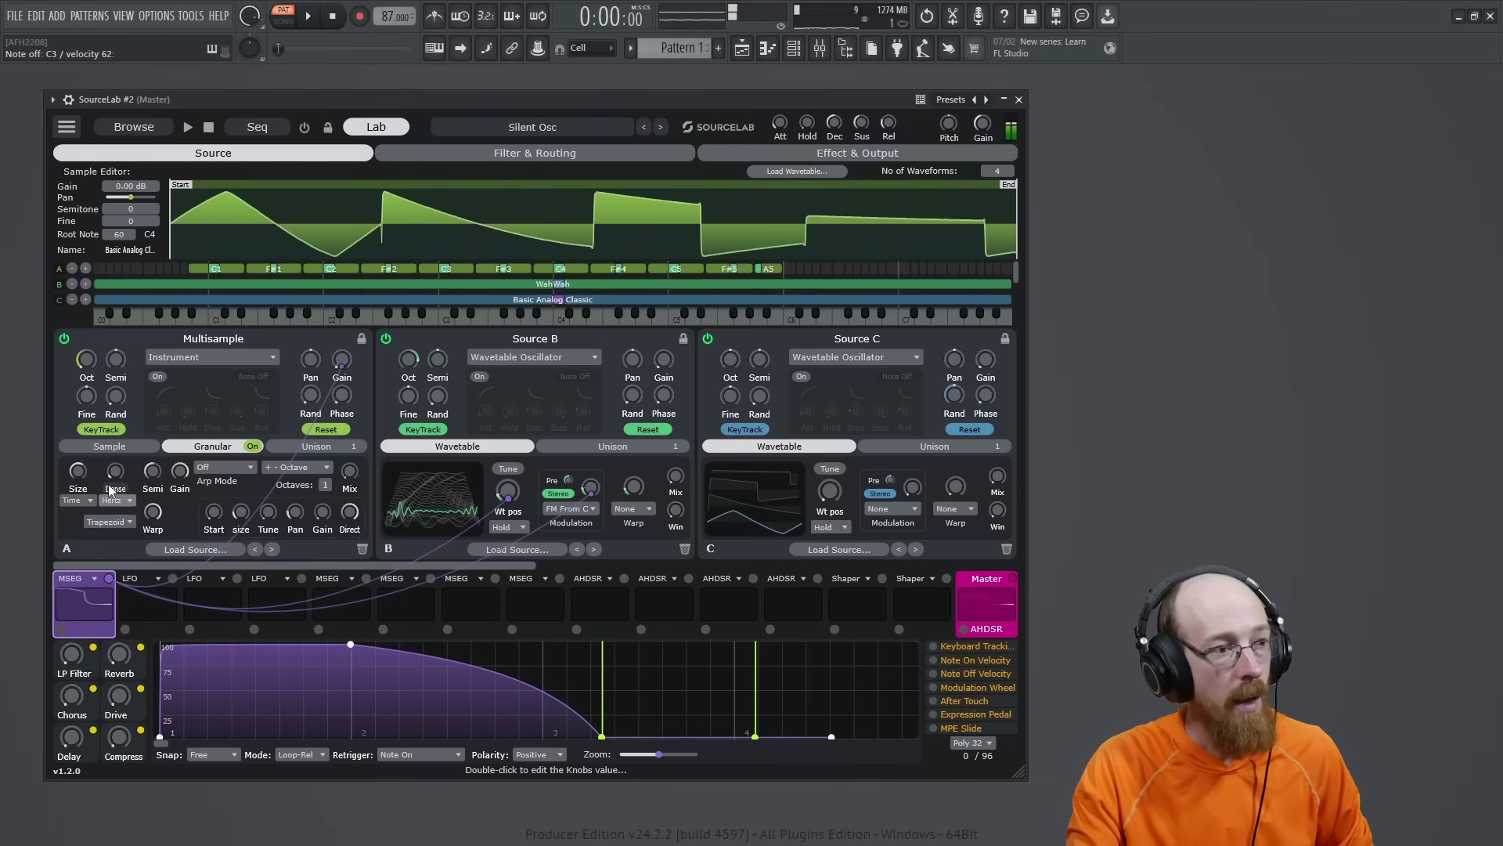
{"action": "mouse_move", "coordinate": [145, 476]}
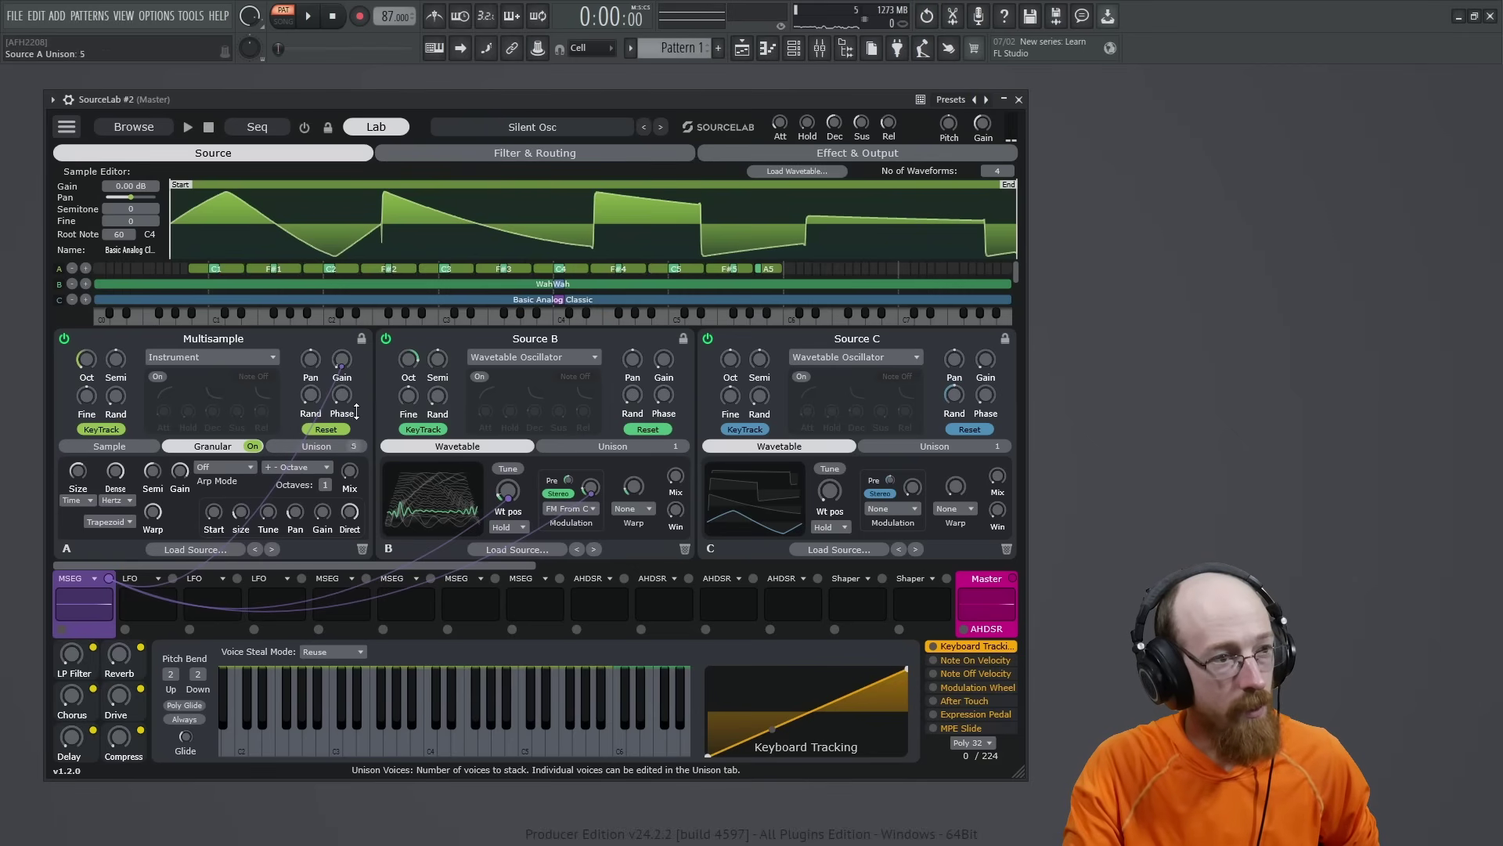
{"action": "left_click", "coordinate": [307, 445]}
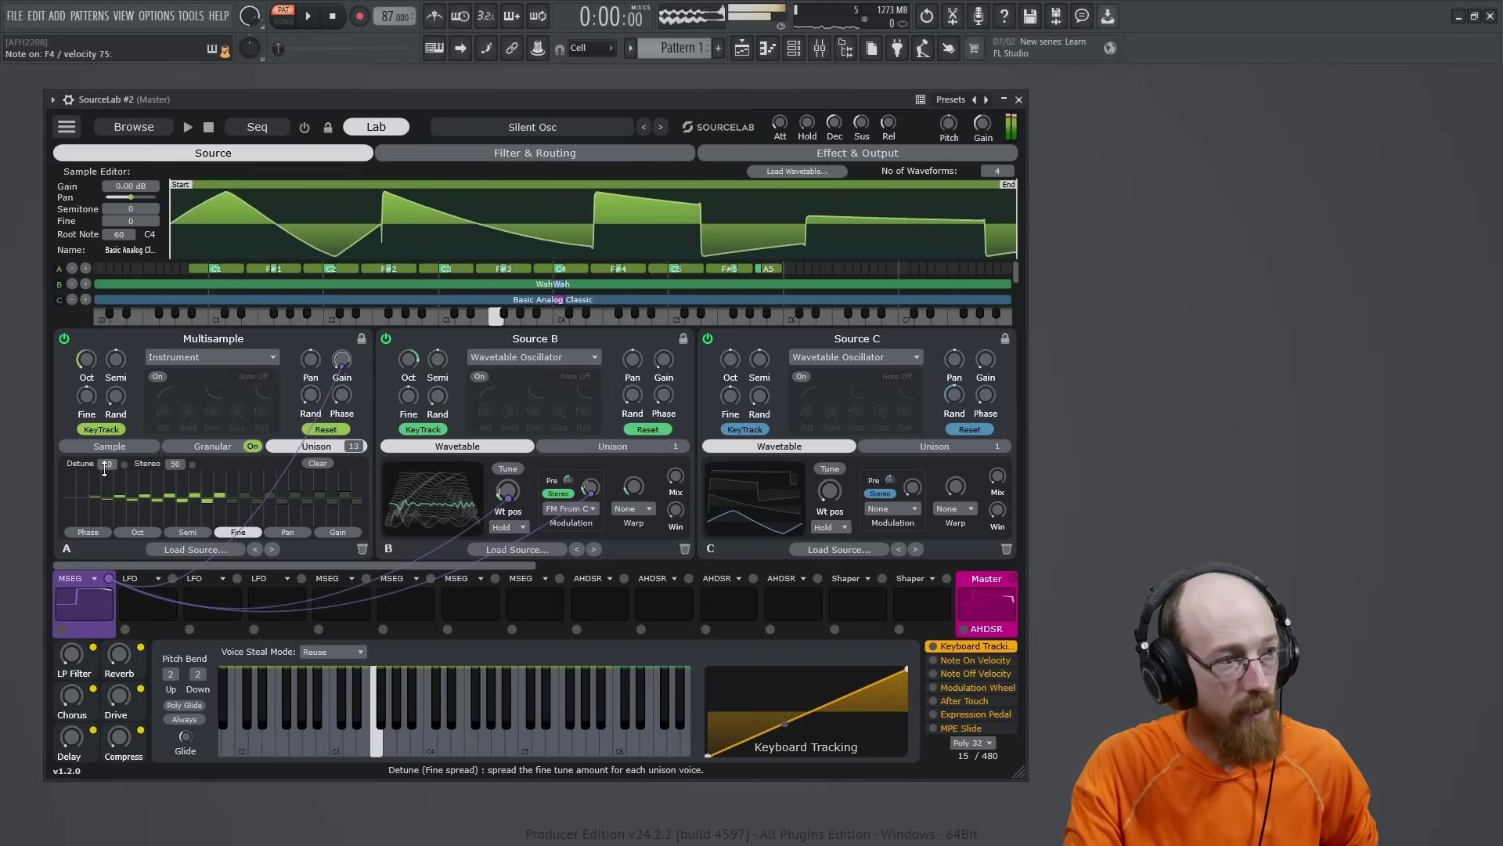
{"action": "left_click_drag", "start_coordinate": [106, 463], "coordinate": [116, 406]}
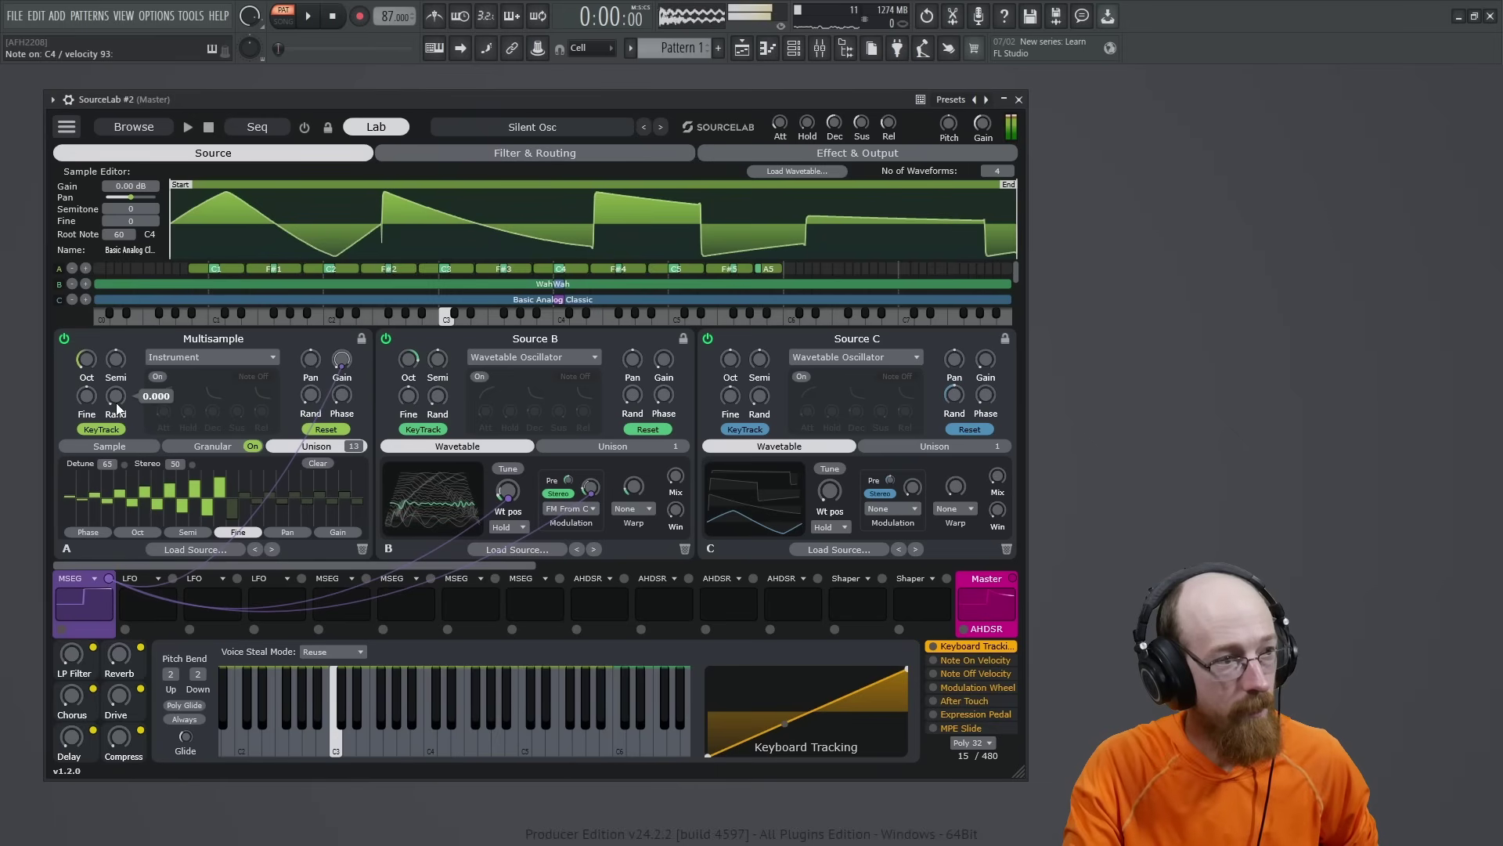
{"action": "left_click_drag", "start_coordinate": [107, 464], "coordinate": [114, 406]}
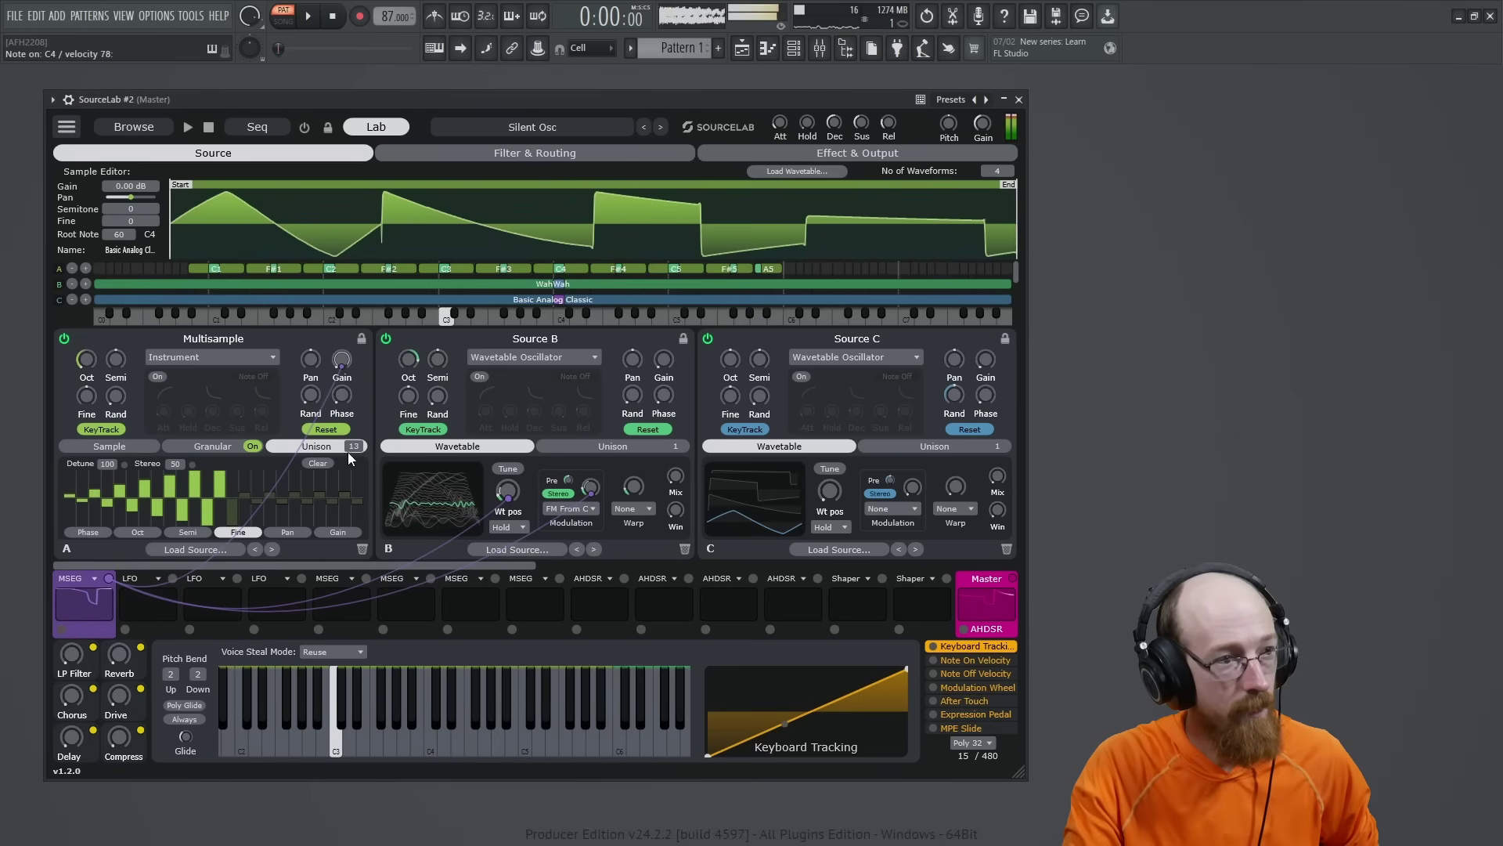
{"action": "left_click_drag", "start_coordinate": [353, 445], "coordinate": [362, 526]}
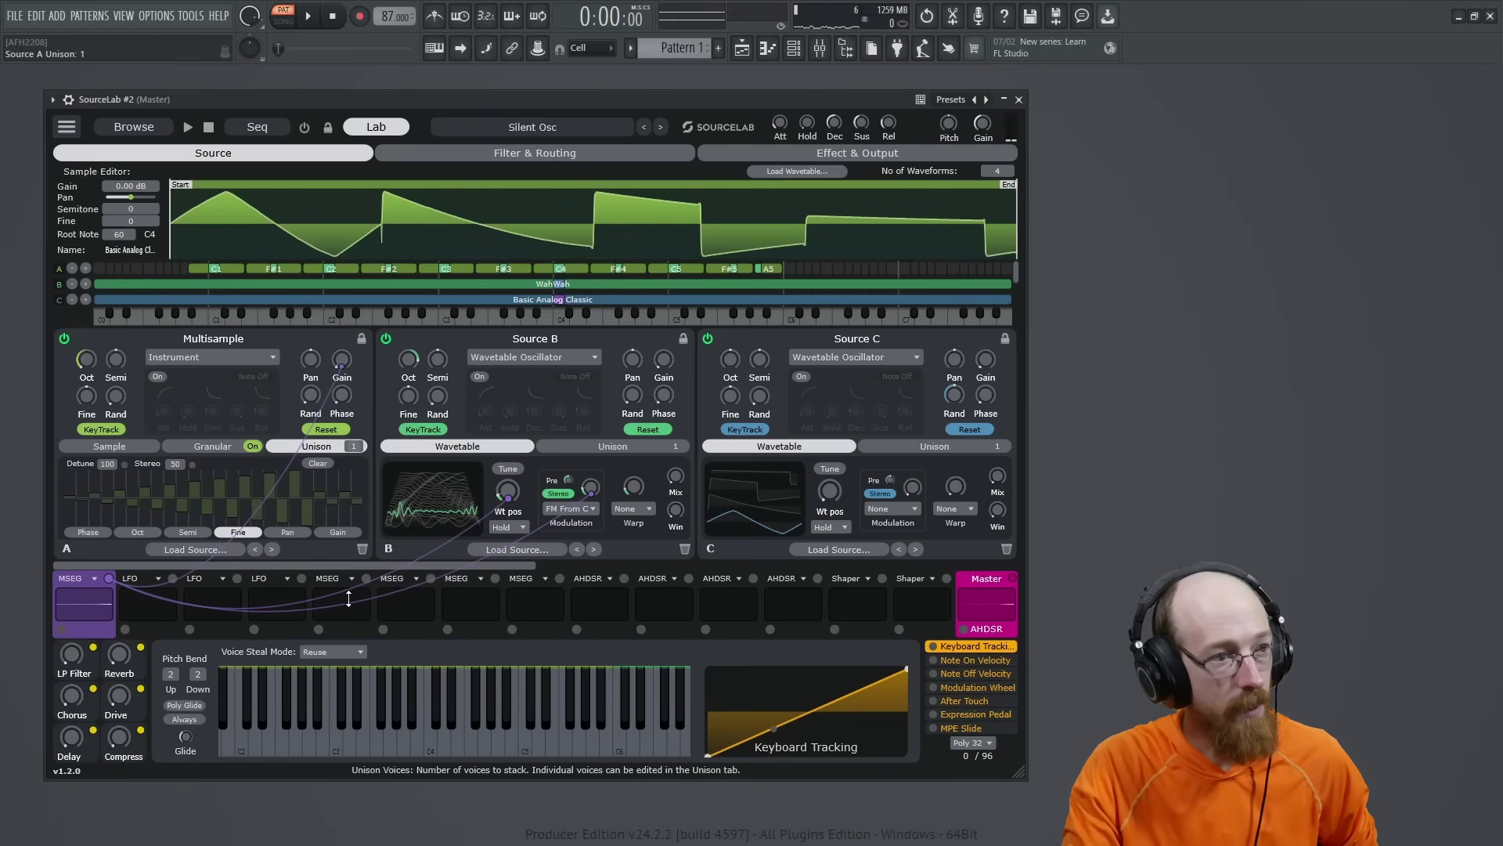
Lower the Multisample source's grain density to about 30.5 Hz and assign Keyboard Tracking to it, adjusting the modulation amount
{"action": "left_click", "coordinate": [213, 445]}
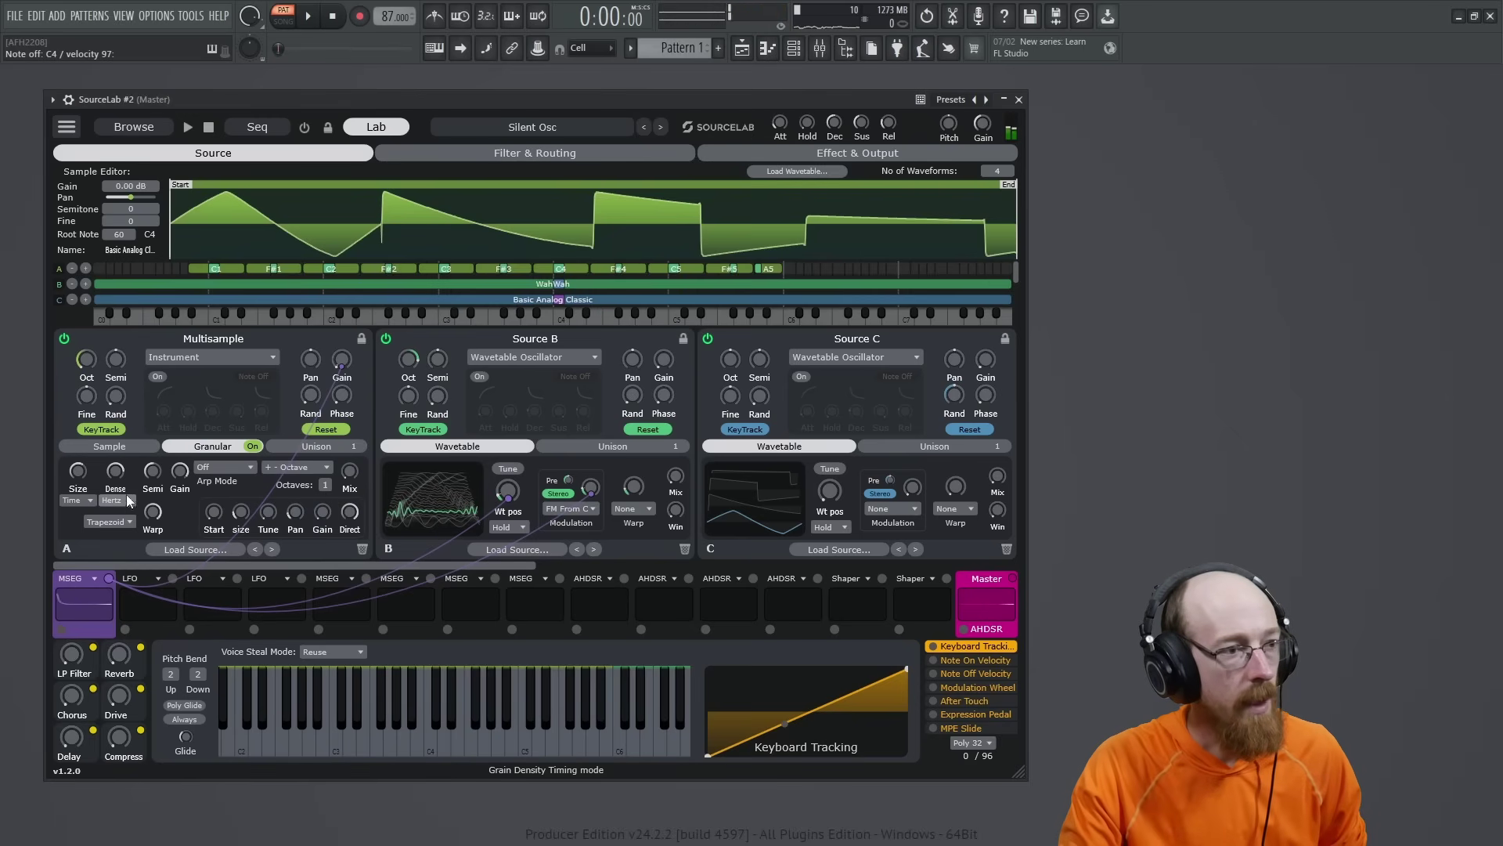
{"action": "mouse_move", "coordinate": [115, 473]}
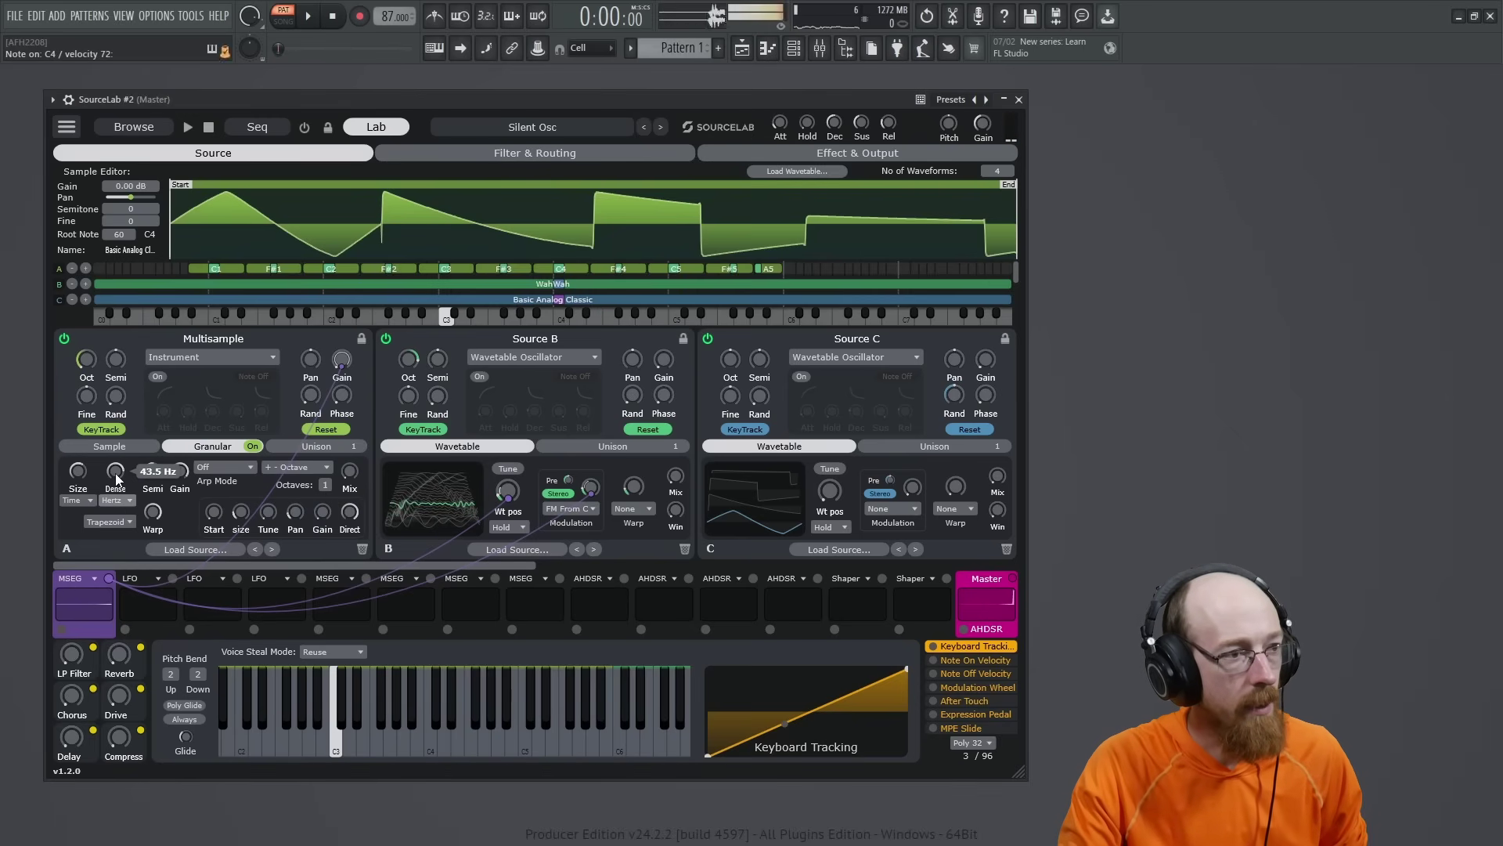
{"action": "left_click_drag", "start_coordinate": [115, 473], "coordinate": [115, 495]}
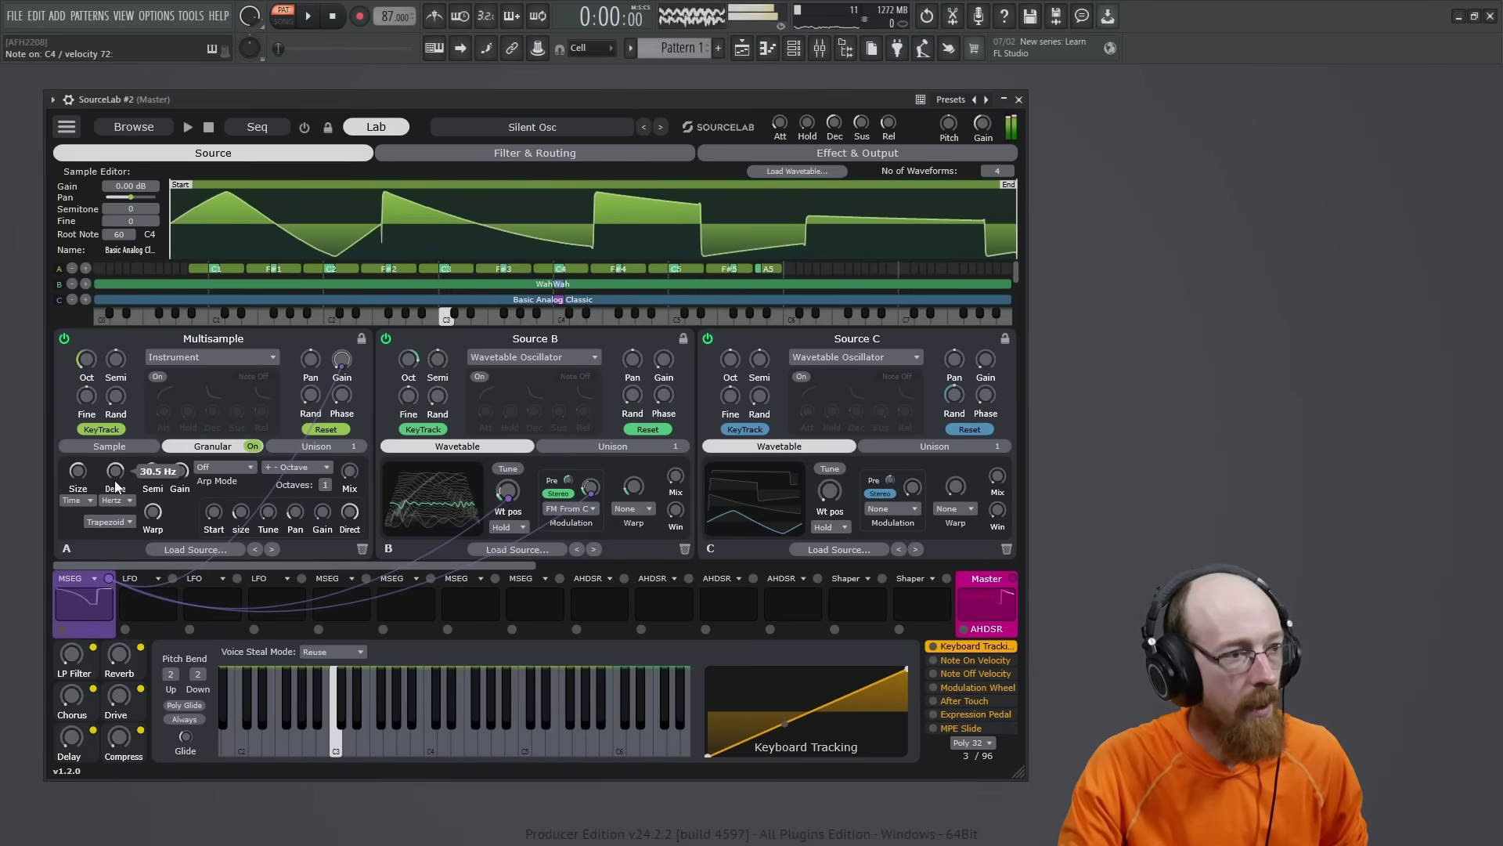
{"action": "left_click_drag", "start_coordinate": [934, 648], "coordinate": [115, 471]}
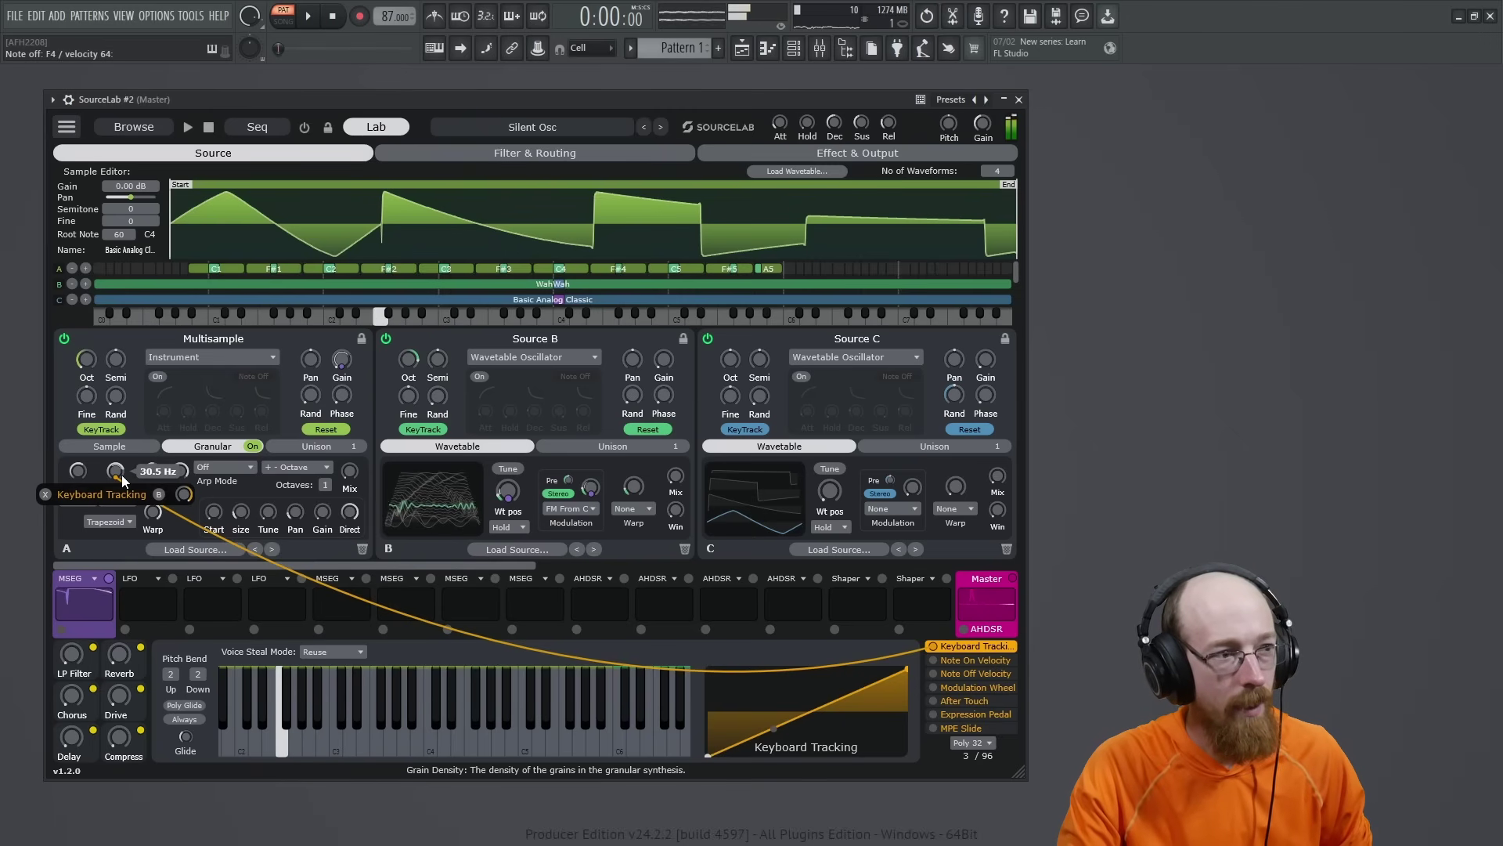
{"action": "mouse_move", "coordinate": [186, 498]}
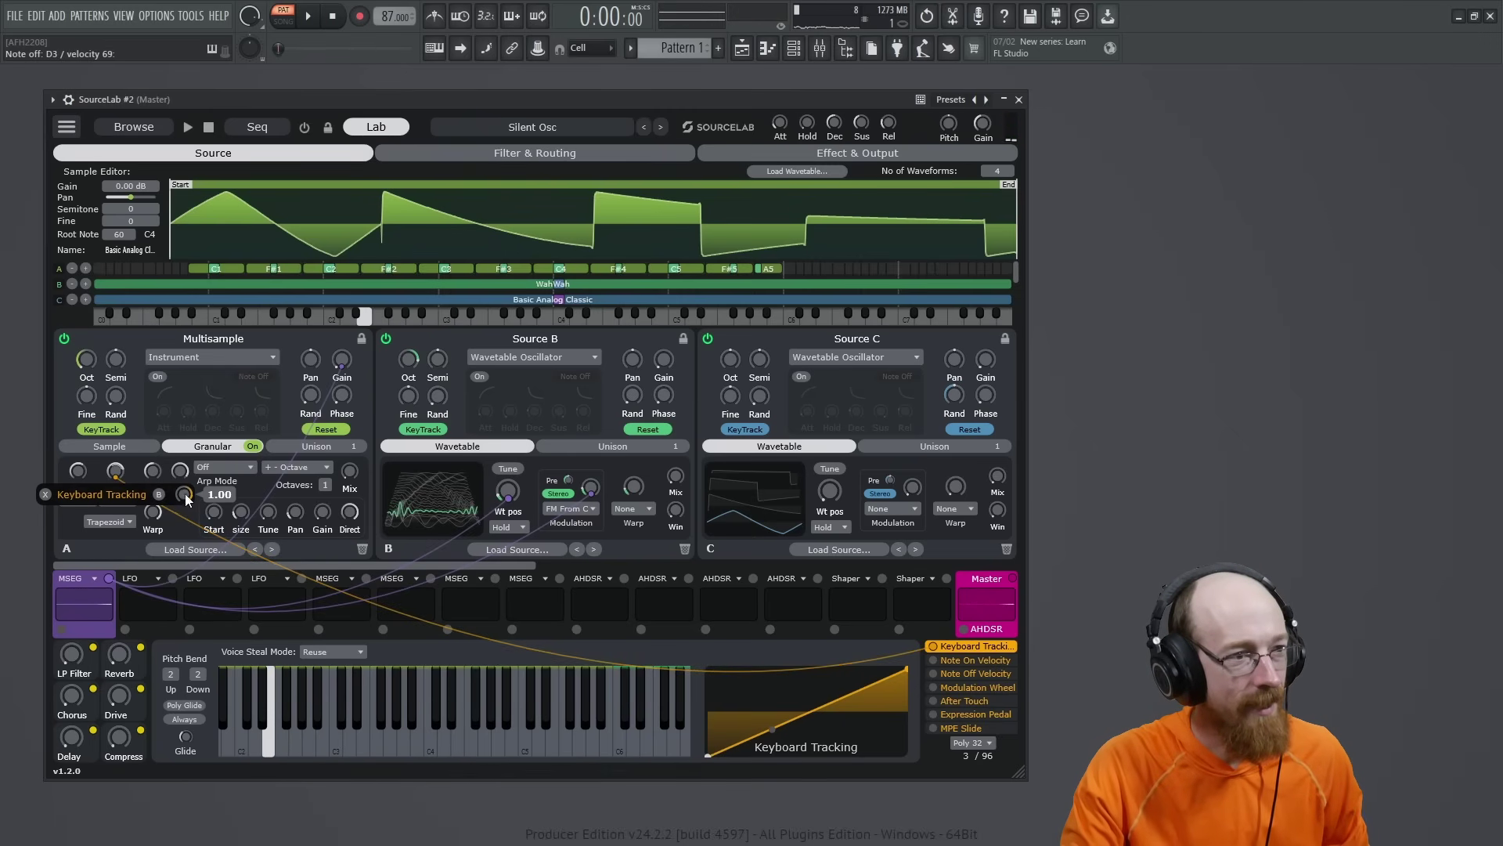
{"action": "left_click_drag", "start_coordinate": [184, 494], "coordinate": [184, 513]}
Switch the polyphony to Mono and set the Multisample's grain density to about 11.9 Hz after trying 5.4 Hz and 256 Hz
{"action": "mouse_move", "coordinate": [115, 473]}
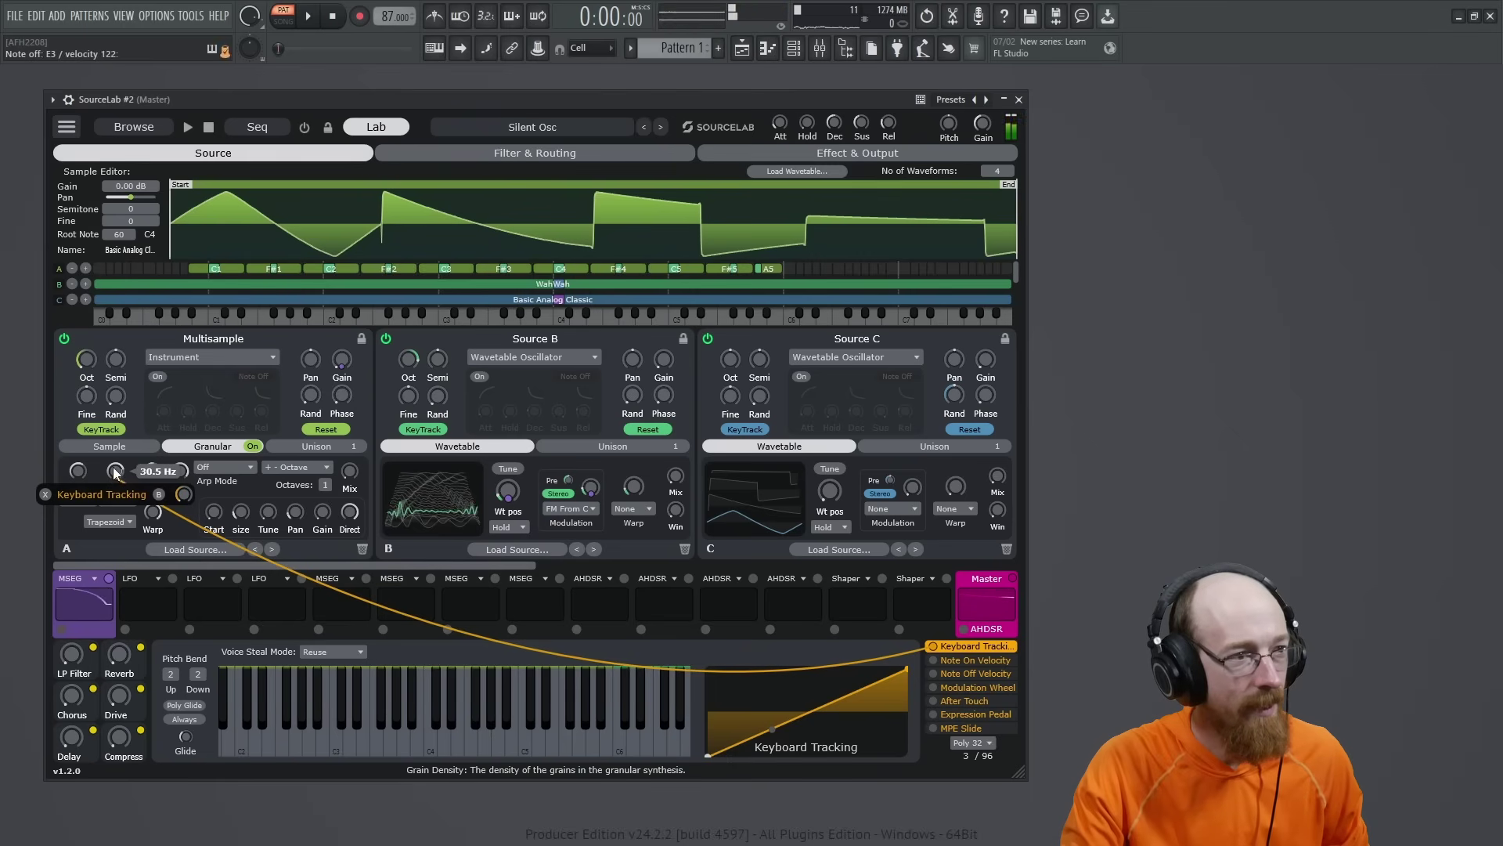
{"action": "scroll", "coordinate": [114, 471], "scroll_direction": "down", "scroll_amount": 5}
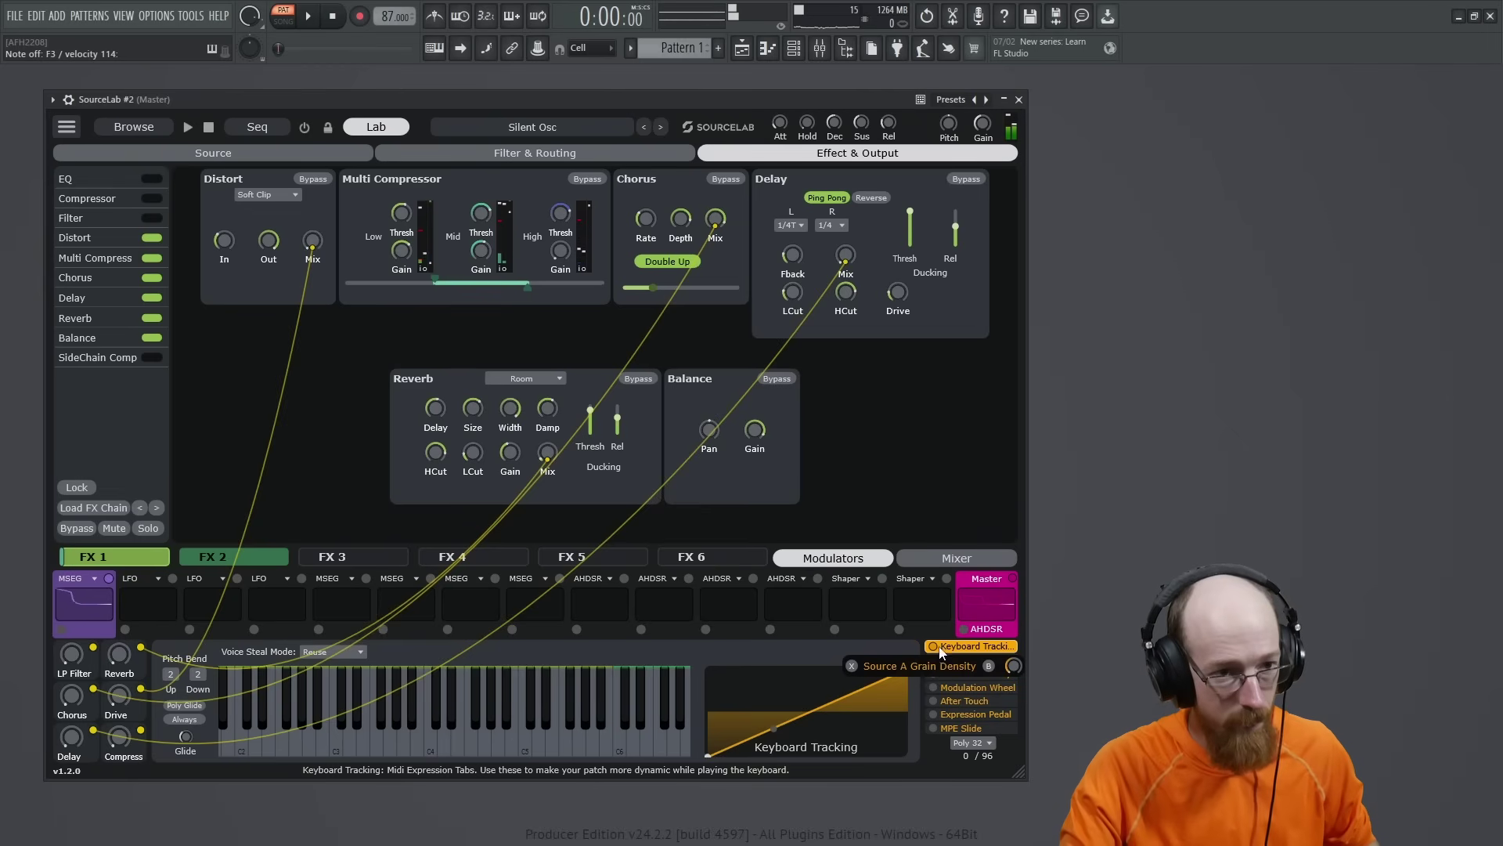
{"action": "left_click_drag", "start_coordinate": [933, 646], "coordinate": [726, 252]}
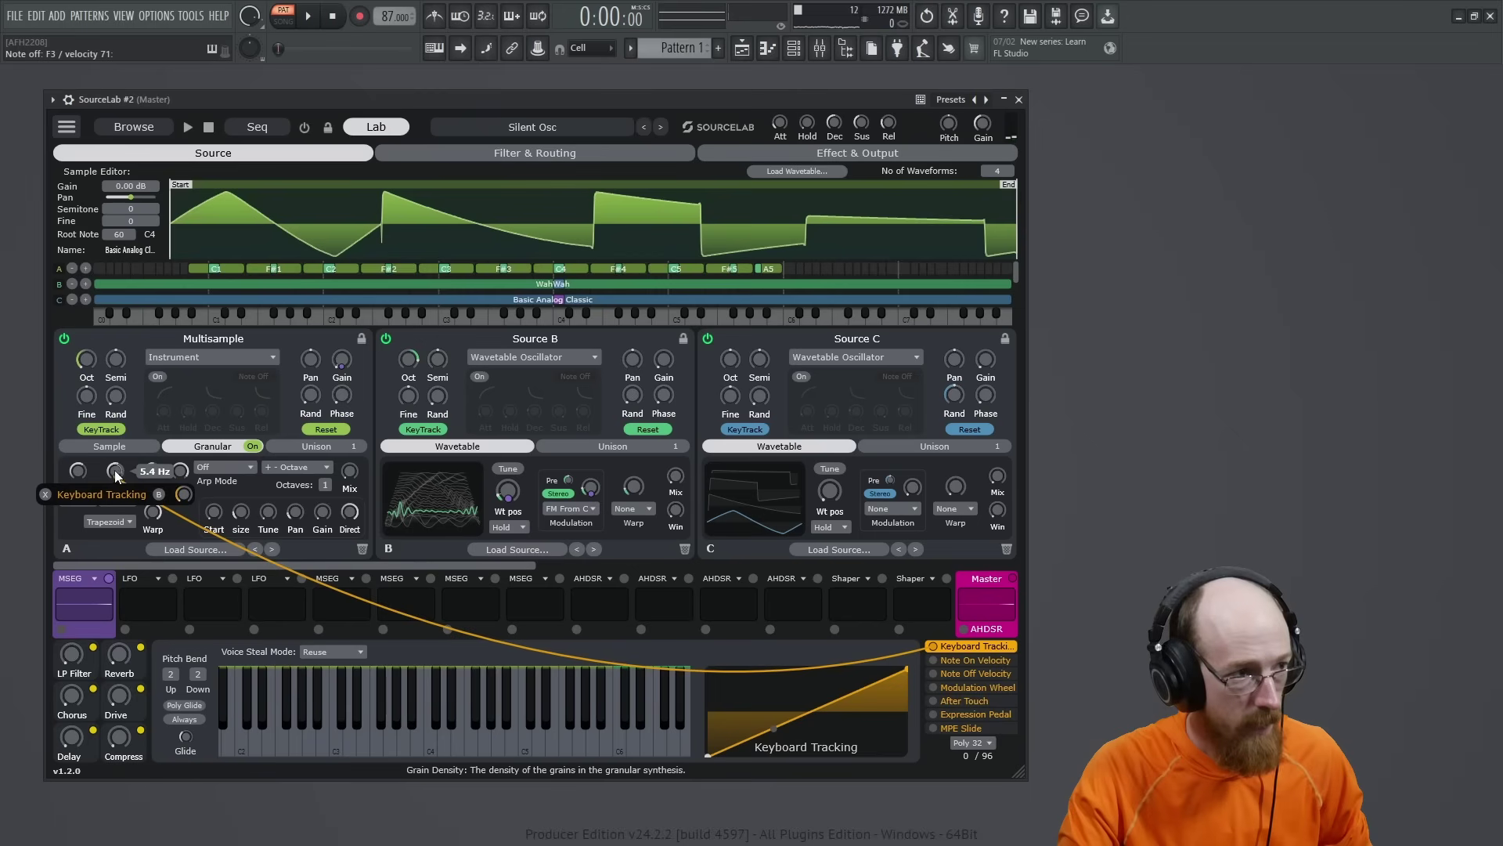
{"action": "left_click_drag", "start_coordinate": [115, 479], "coordinate": [115, 439]}
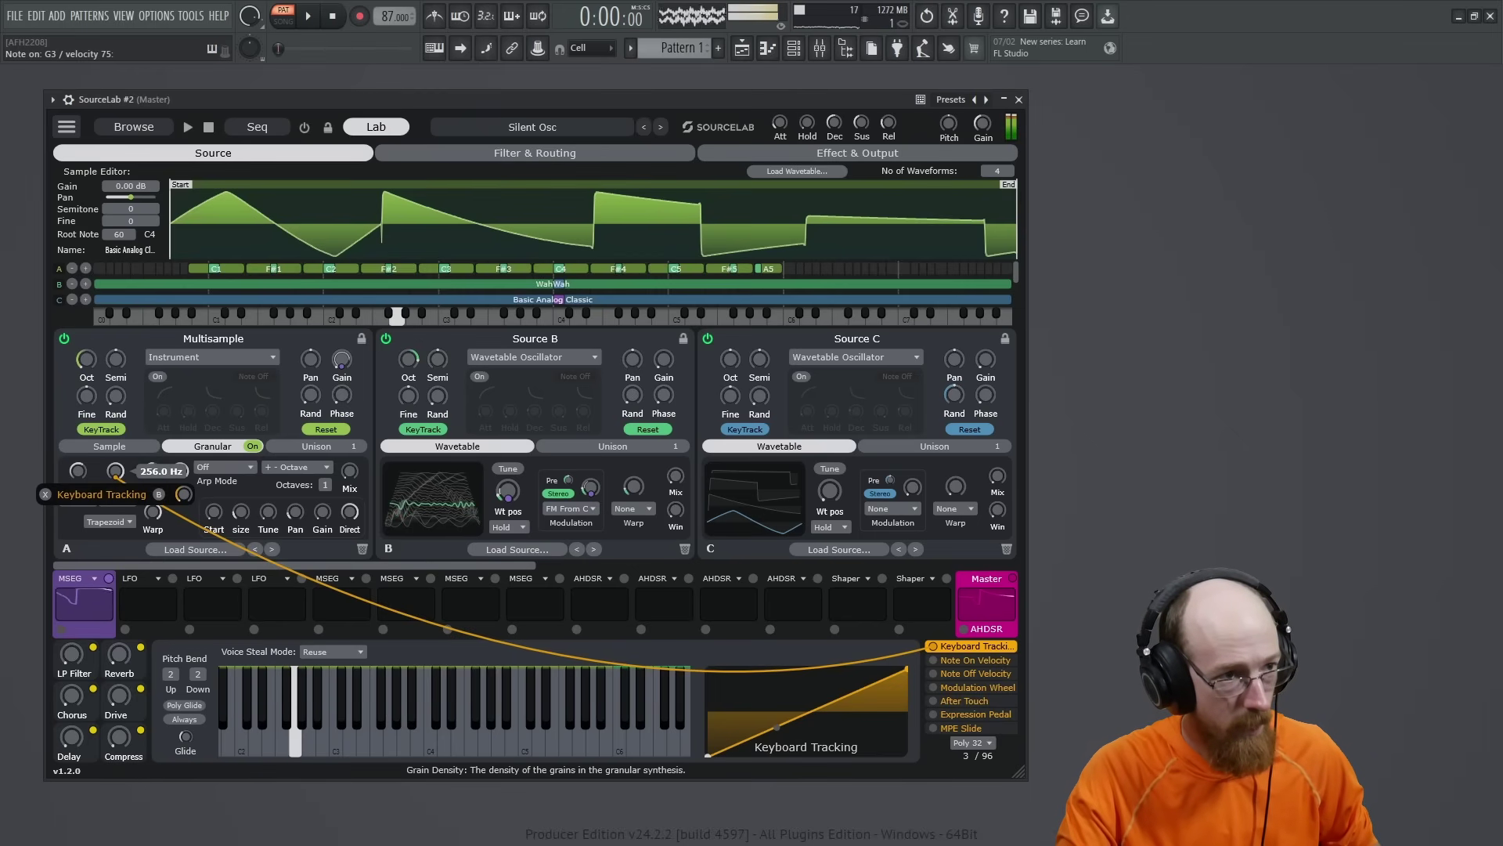
{"action": "left_click", "coordinate": [971, 742]}
{"action": "left_click", "coordinate": [990, 633]}
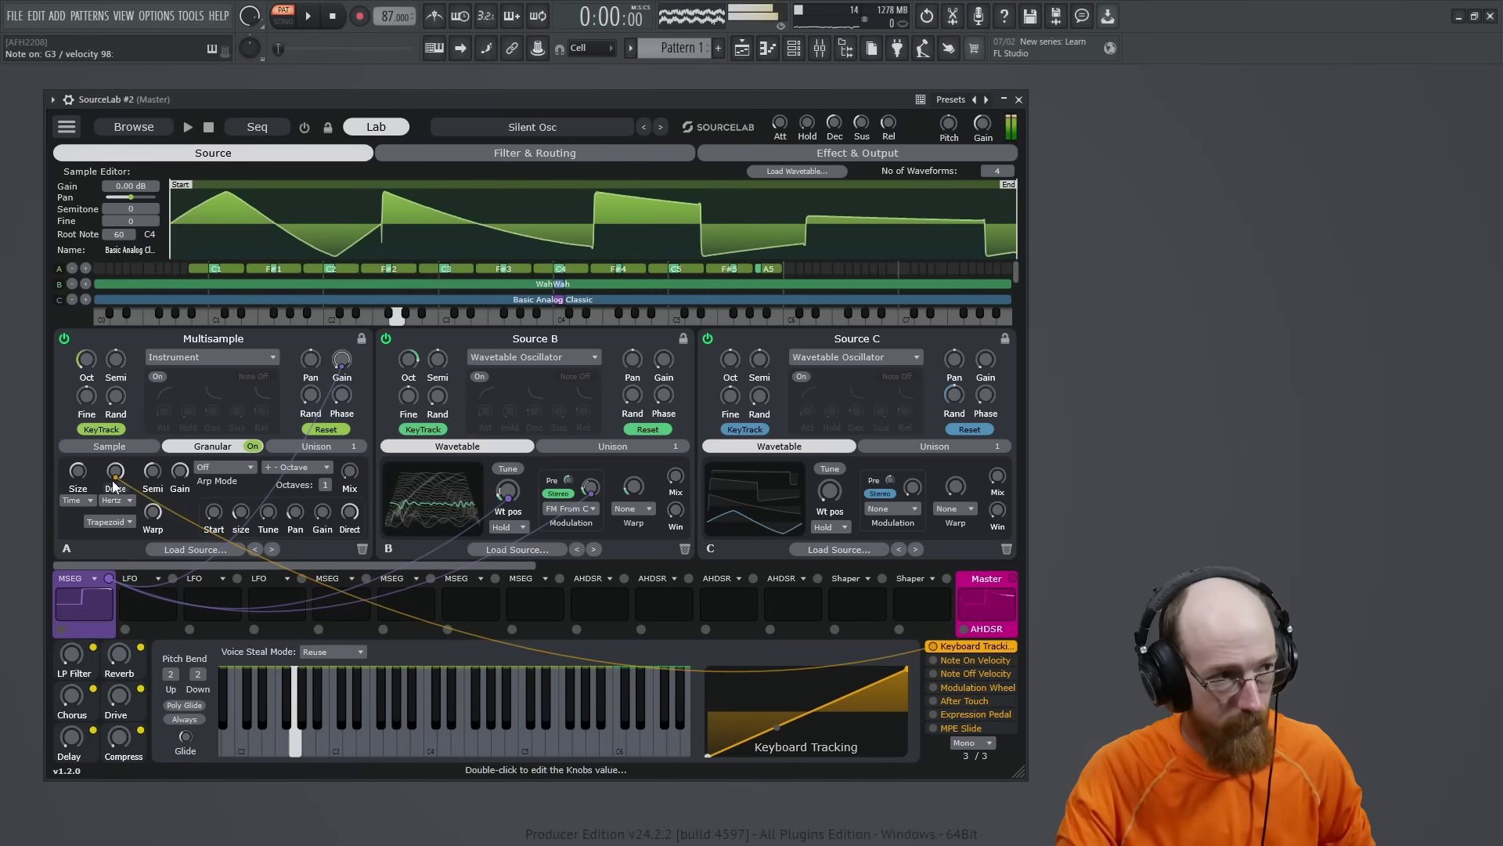
{"action": "left_click_drag", "start_coordinate": [115, 473], "coordinate": [115, 502]}
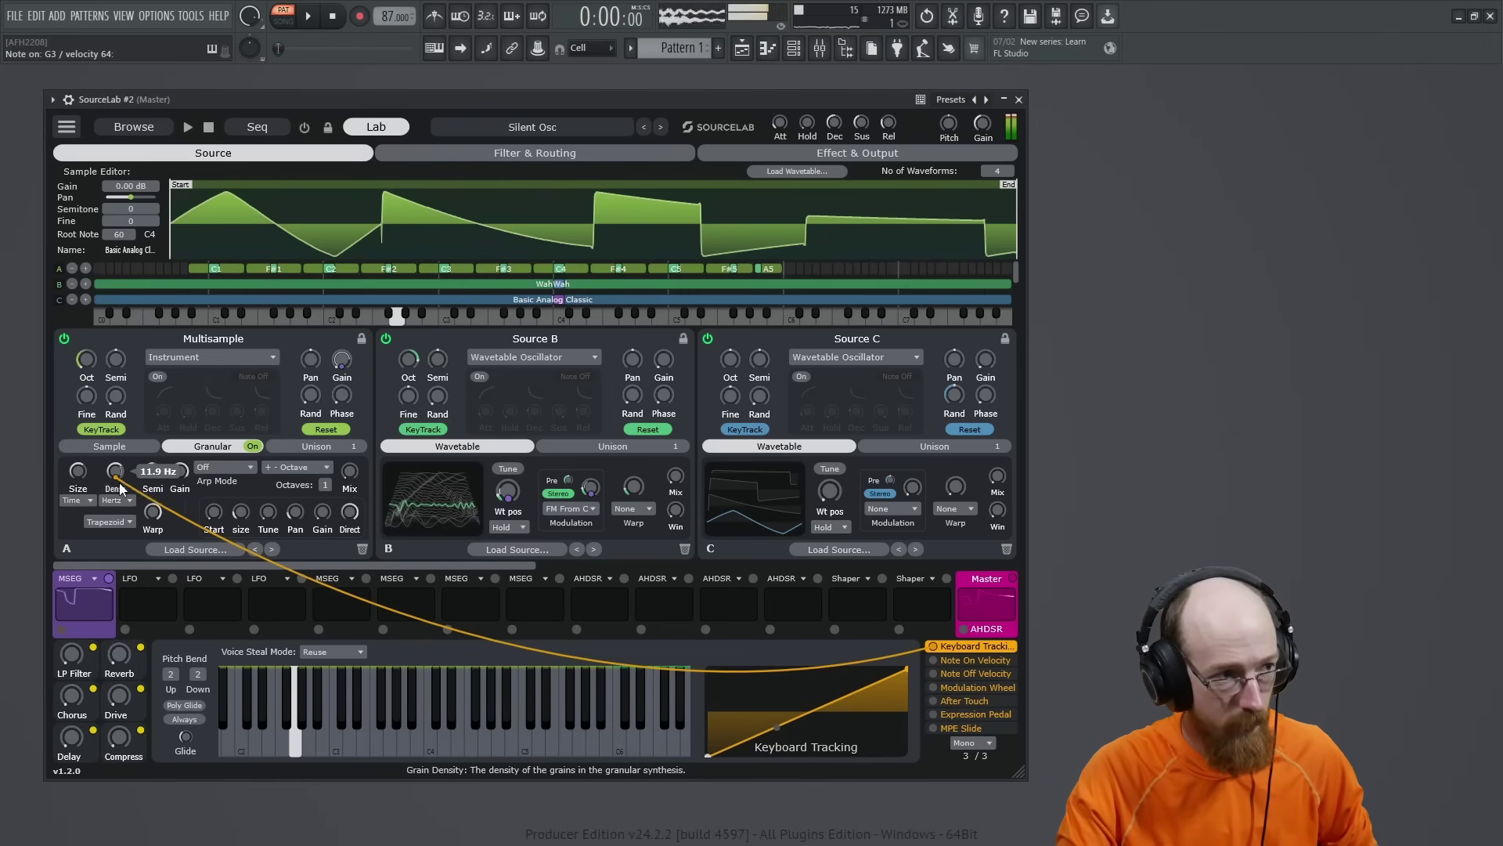
Add a filter of type SV Highpass 12dB to the FX 1 effect rack and adjust its cutoff
{"action": "left_click", "coordinate": [888, 153]}
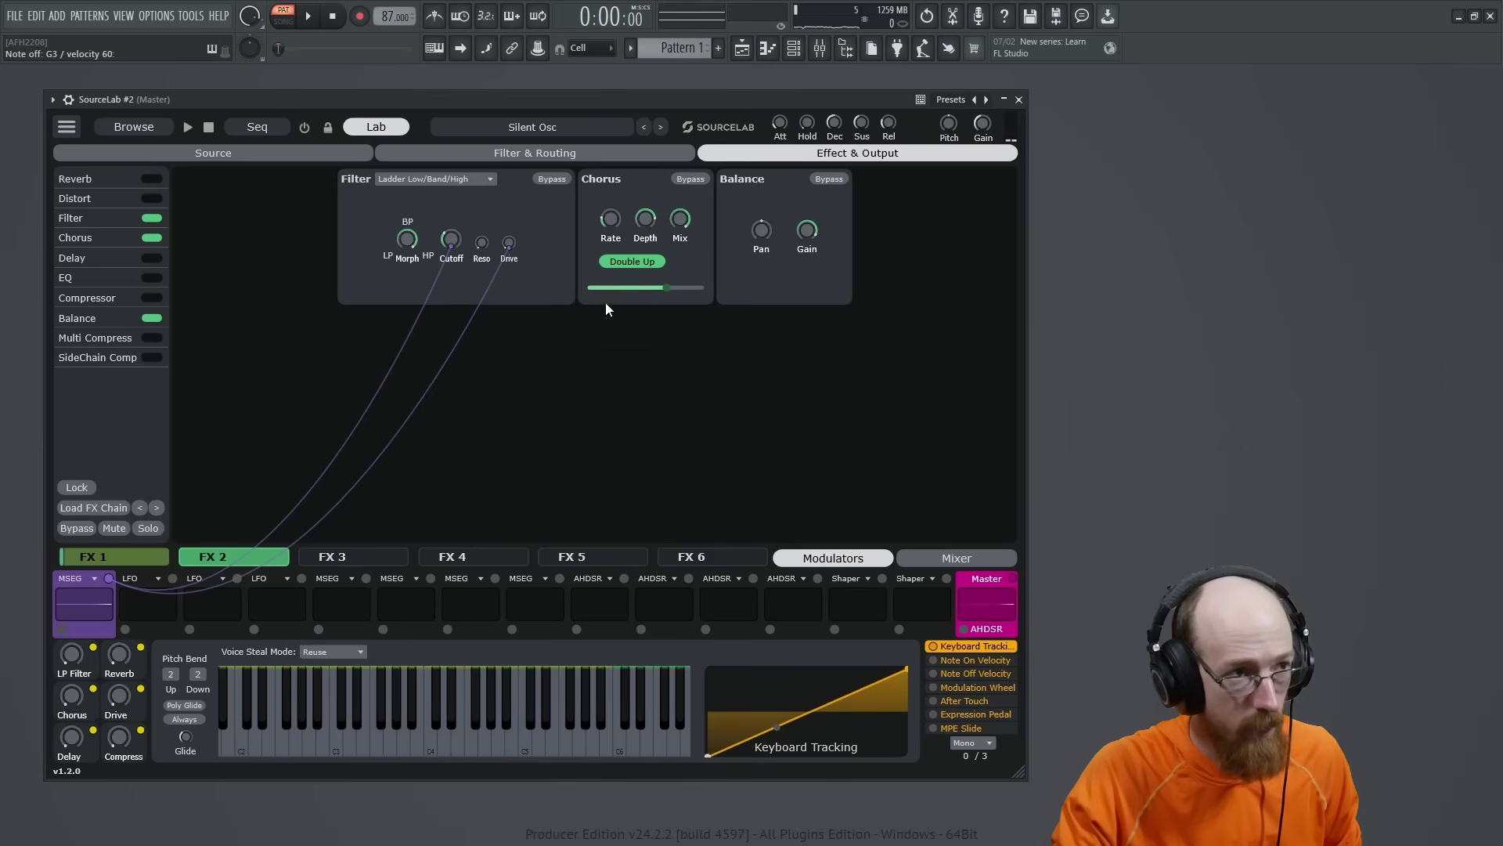
{"action": "left_click", "coordinate": [124, 554]}
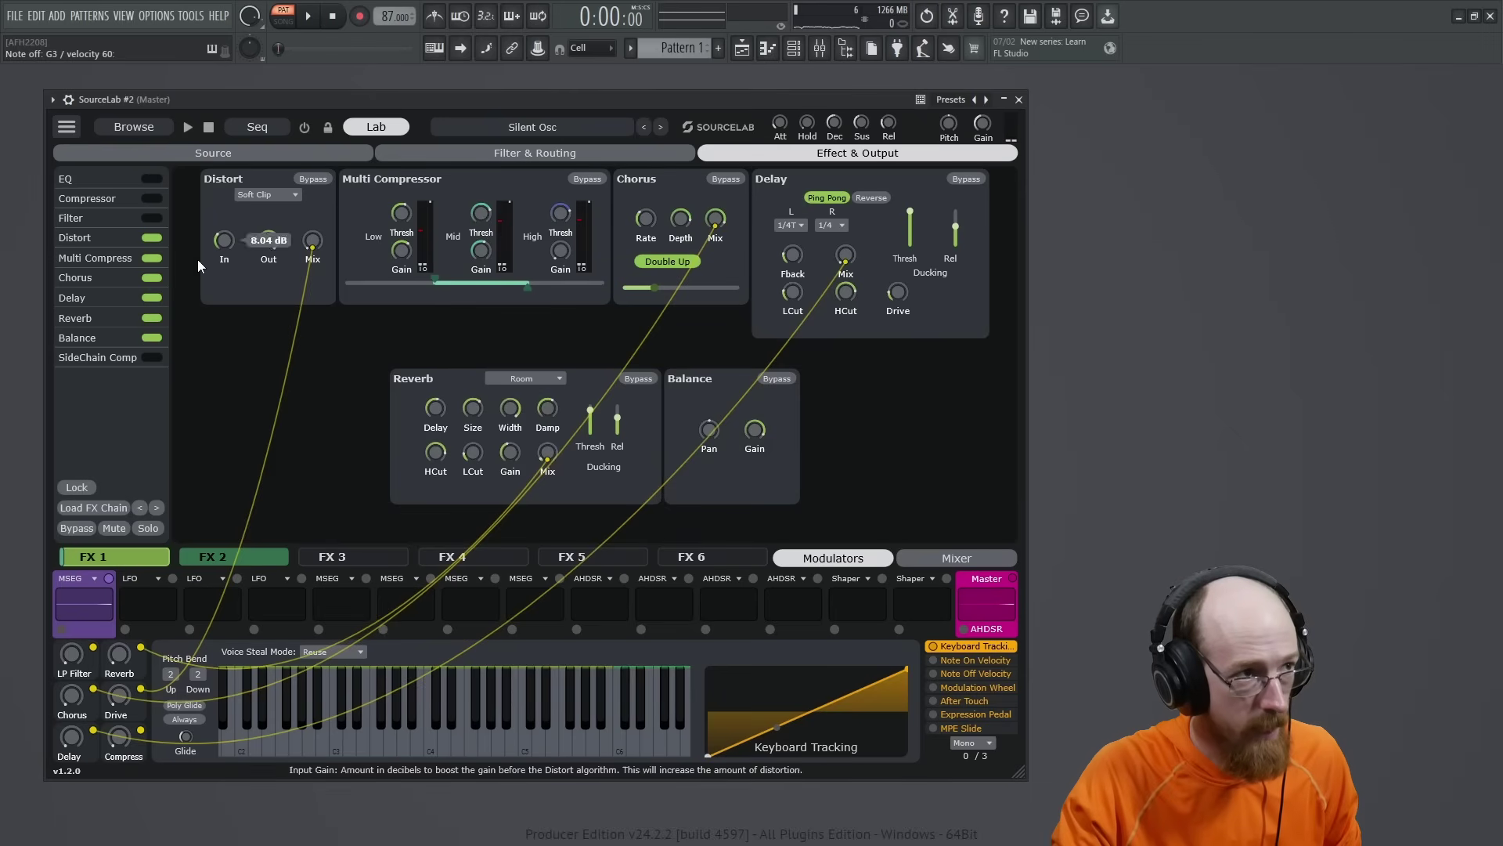
{"action": "left_click", "coordinate": [464, 150]}
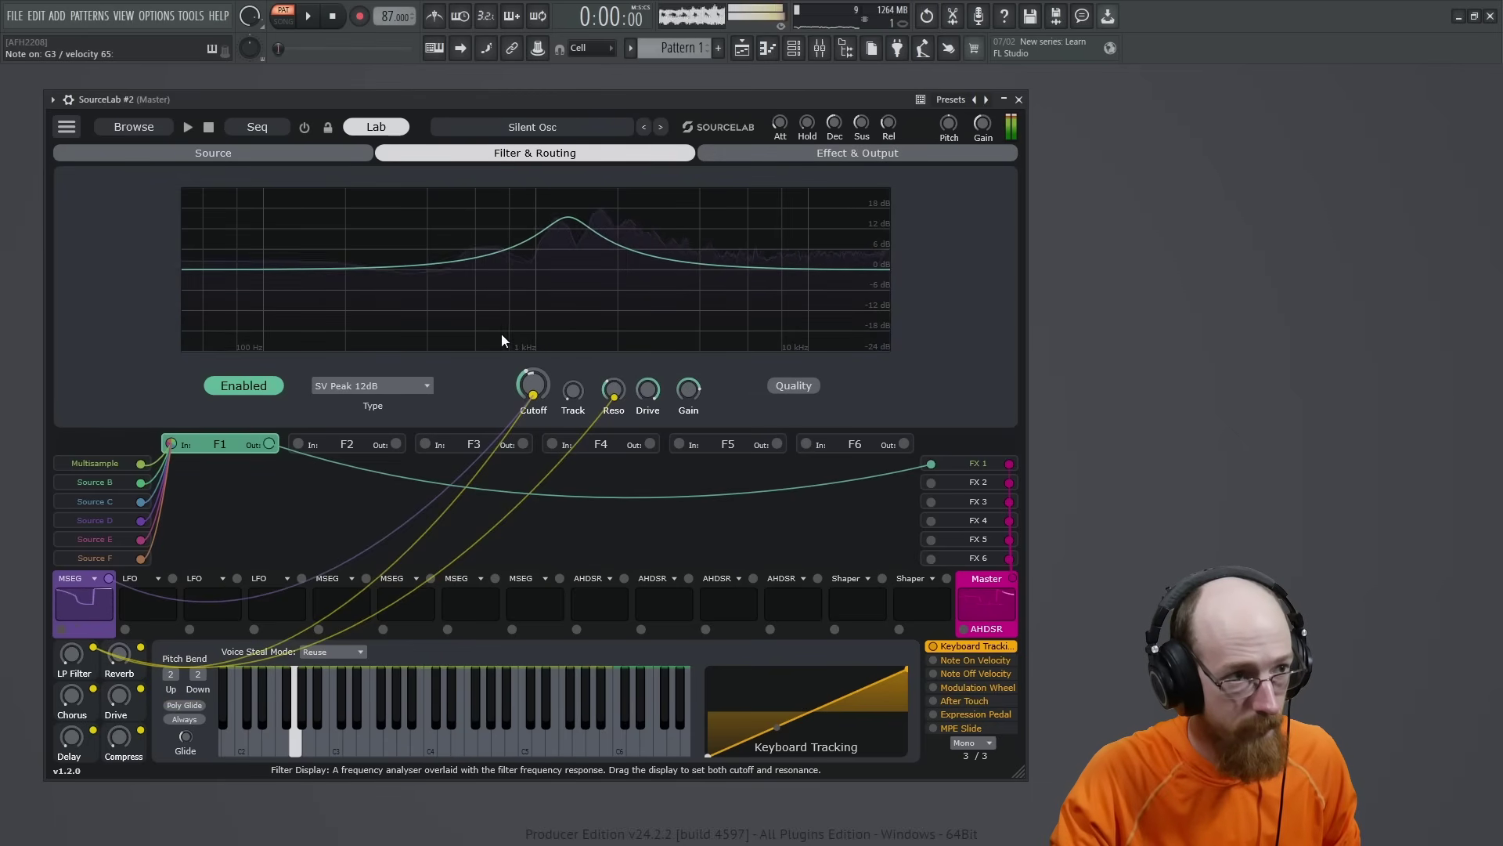
{"action": "mouse_move", "coordinate": [579, 396]}
{"action": "left_click", "coordinate": [754, 155]}
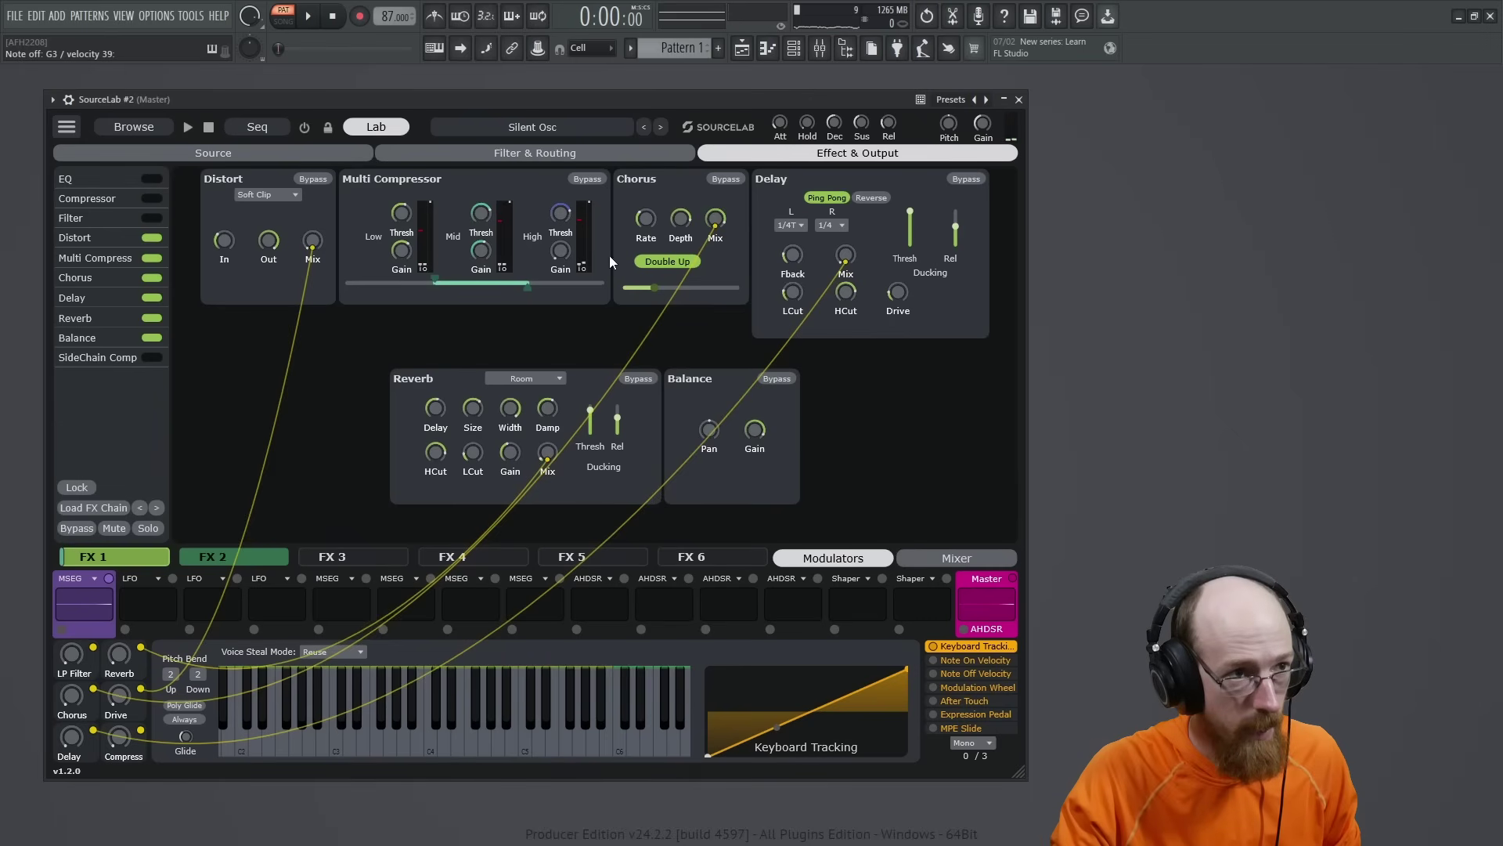
{"action": "left_click", "coordinate": [150, 218]}
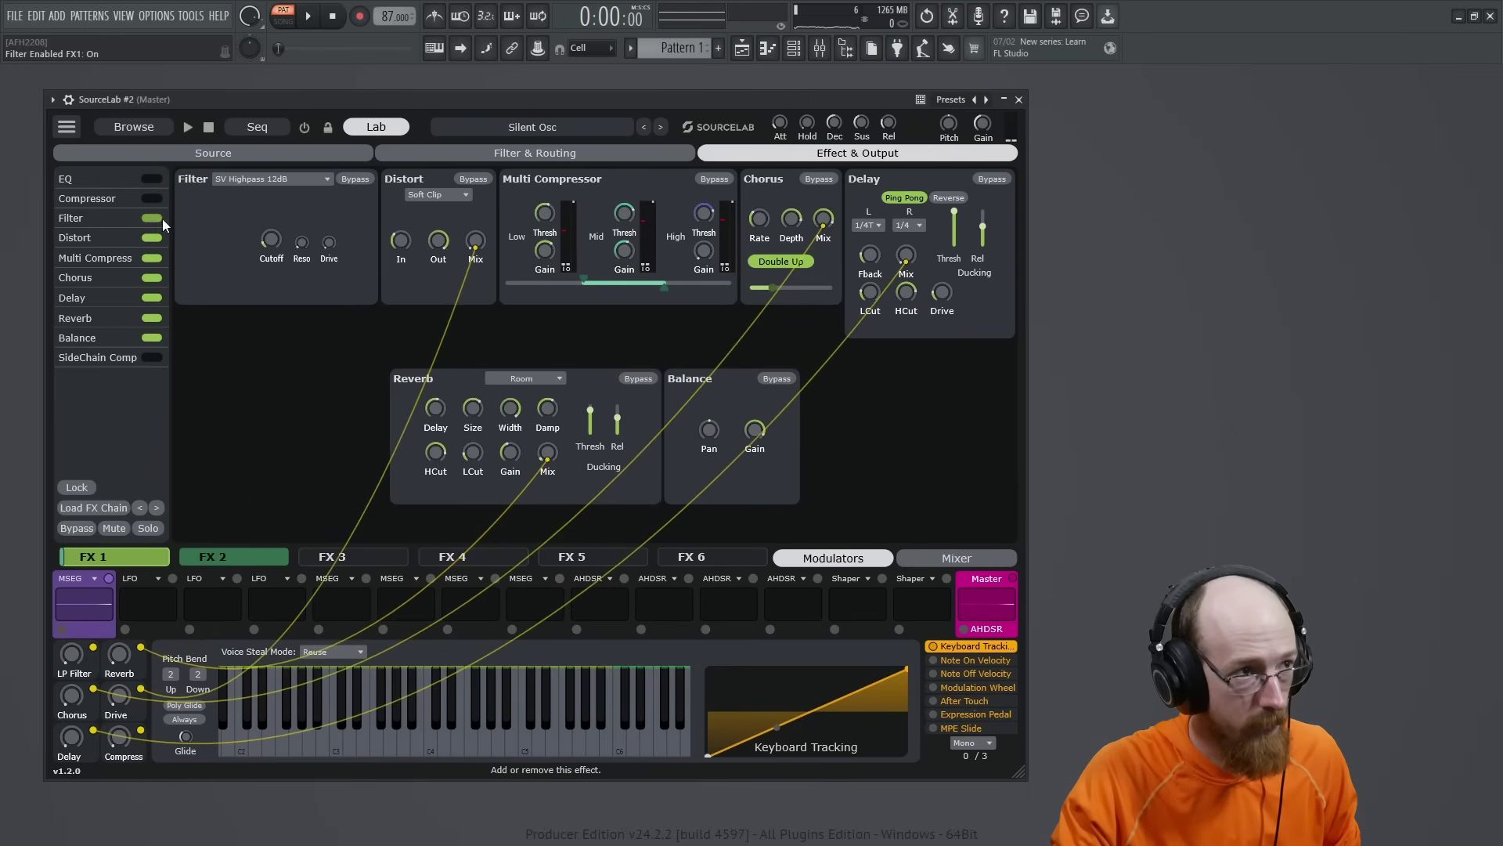
{"action": "left_click", "coordinate": [277, 179]}
{"action": "left_click", "coordinate": [279, 181]}
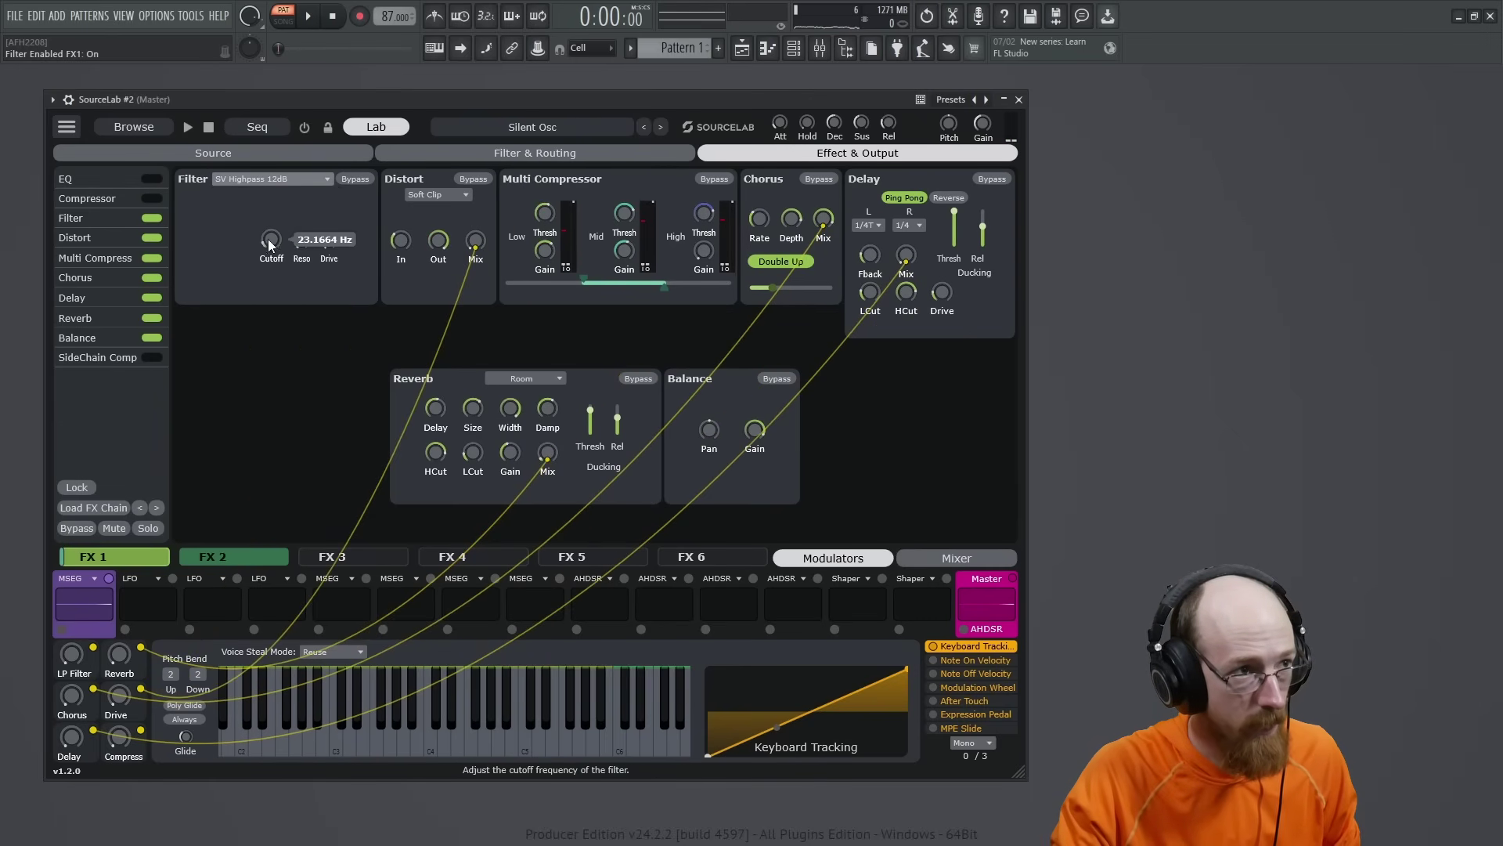
{"action": "left_click_drag", "start_coordinate": [279, 243], "coordinate": [279, 207]}
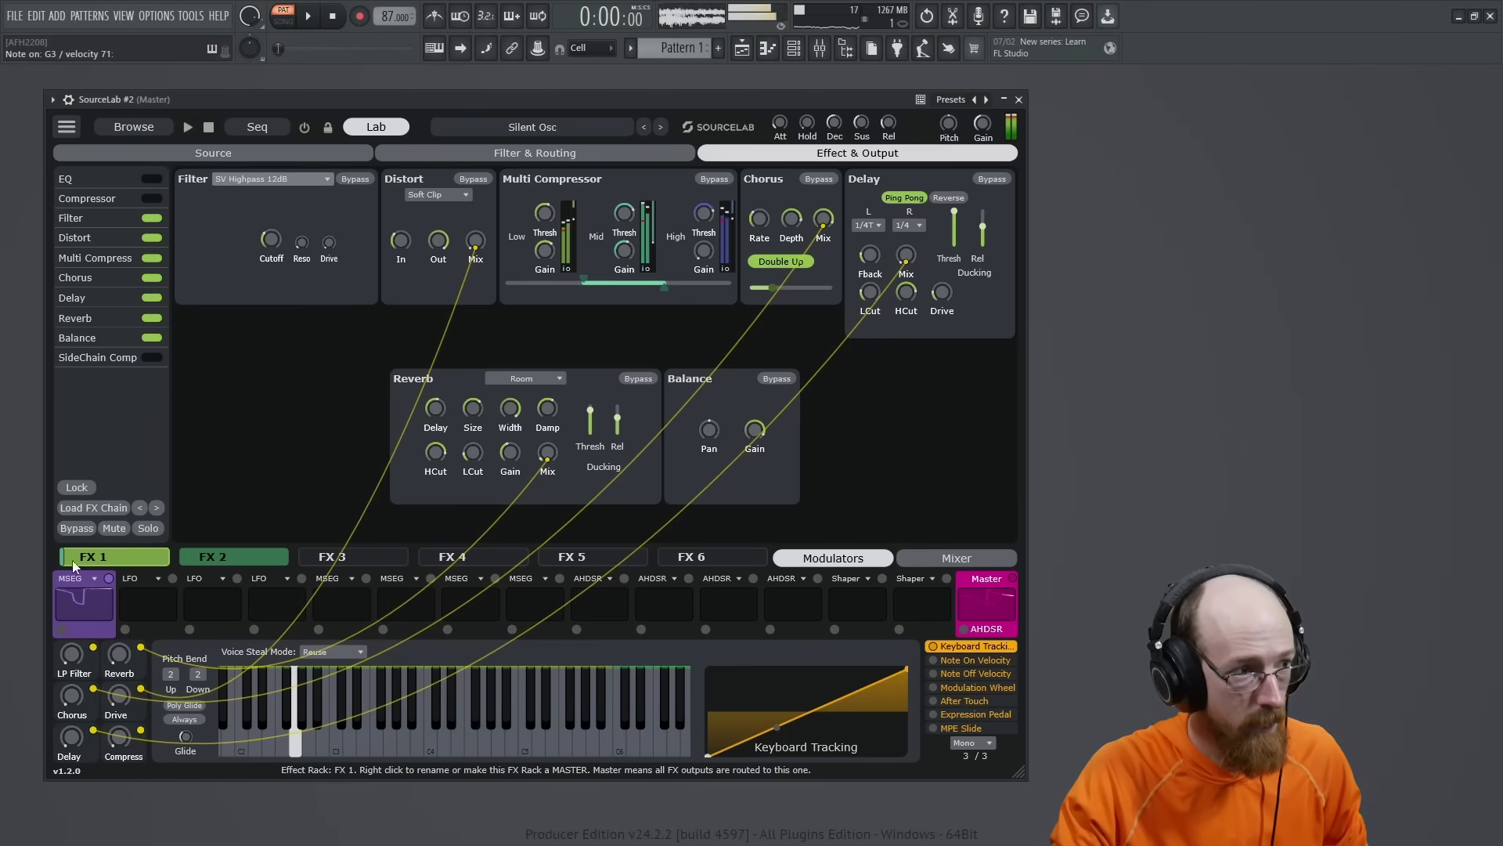
Assign Modulator 1, the MSEG, to the cutoff of the FX 1 highpass filter
{"action": "mouse_move", "coordinate": [110, 583]}
{"action": "left_click_drag", "start_coordinate": [110, 583], "coordinate": [330, 303]}
{"action": "mouse_move", "coordinate": [272, 247]}
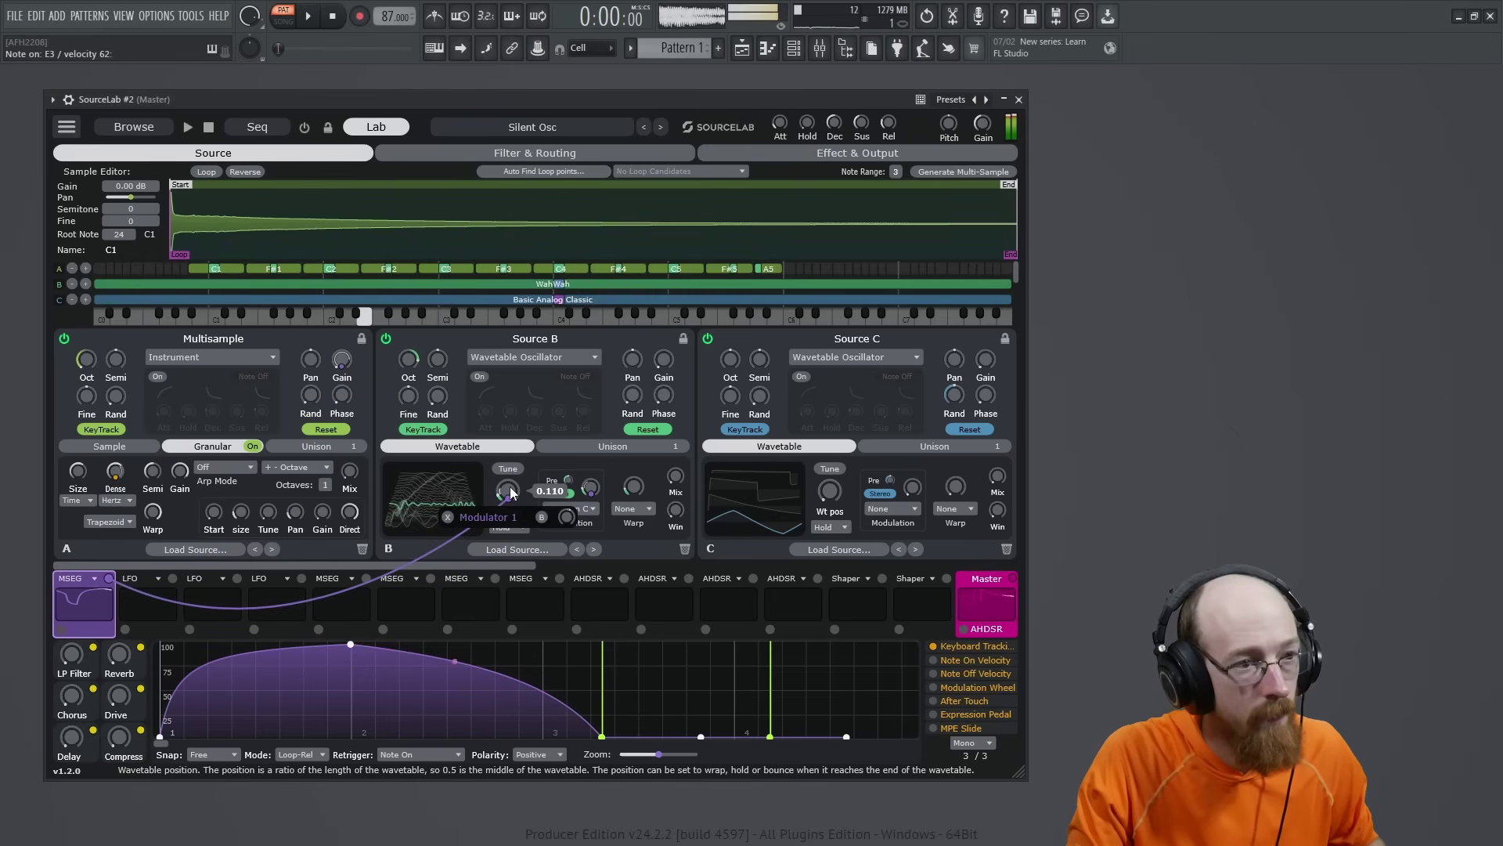
Try the sound with filter F1 disabled and enable the filter again
{"action": "left_click", "coordinate": [535, 153]}
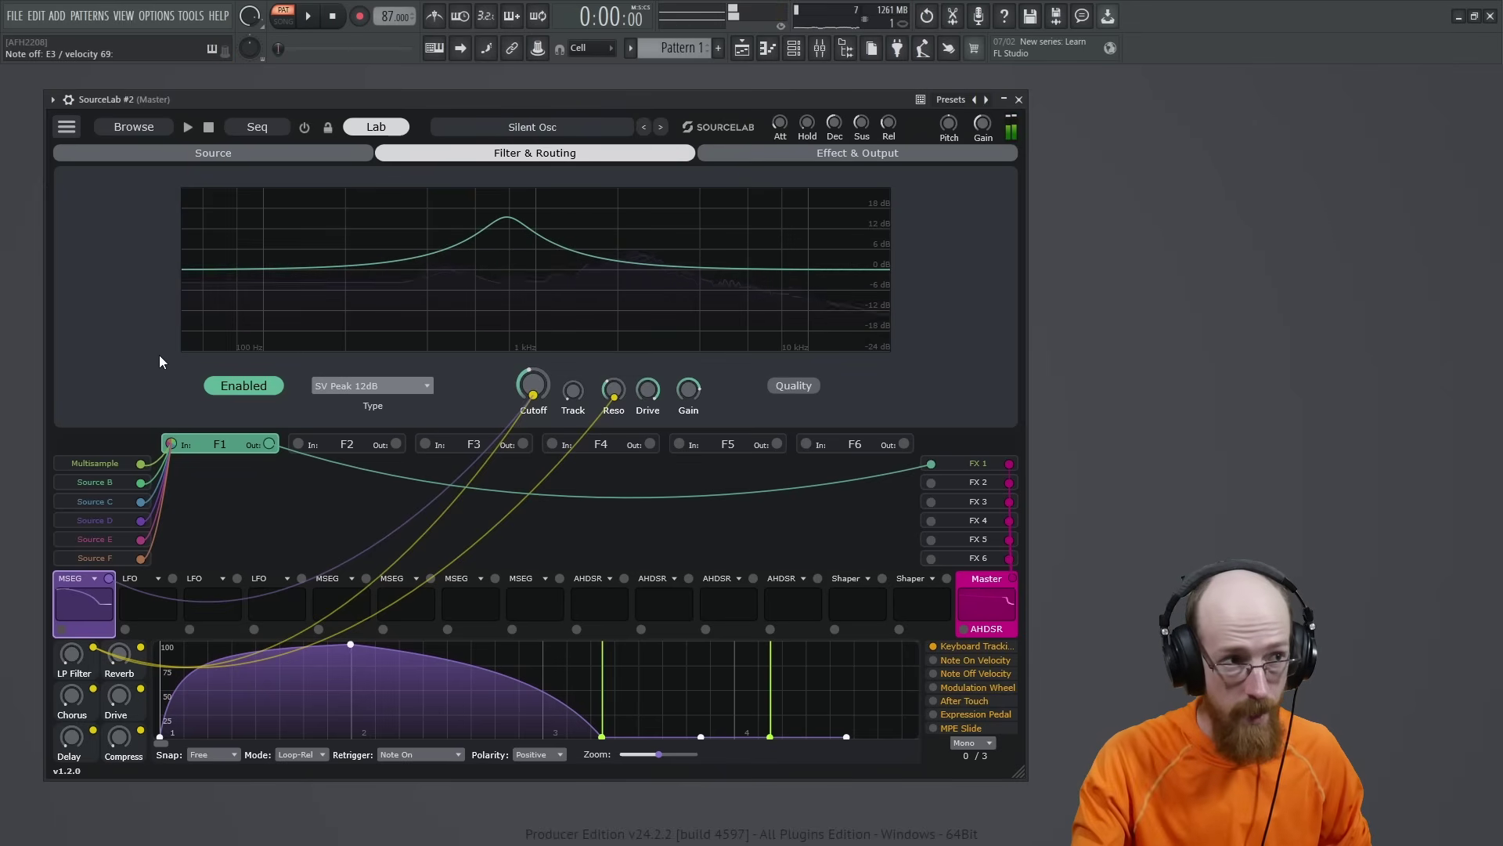
{"action": "left_click", "coordinate": [255, 395]}
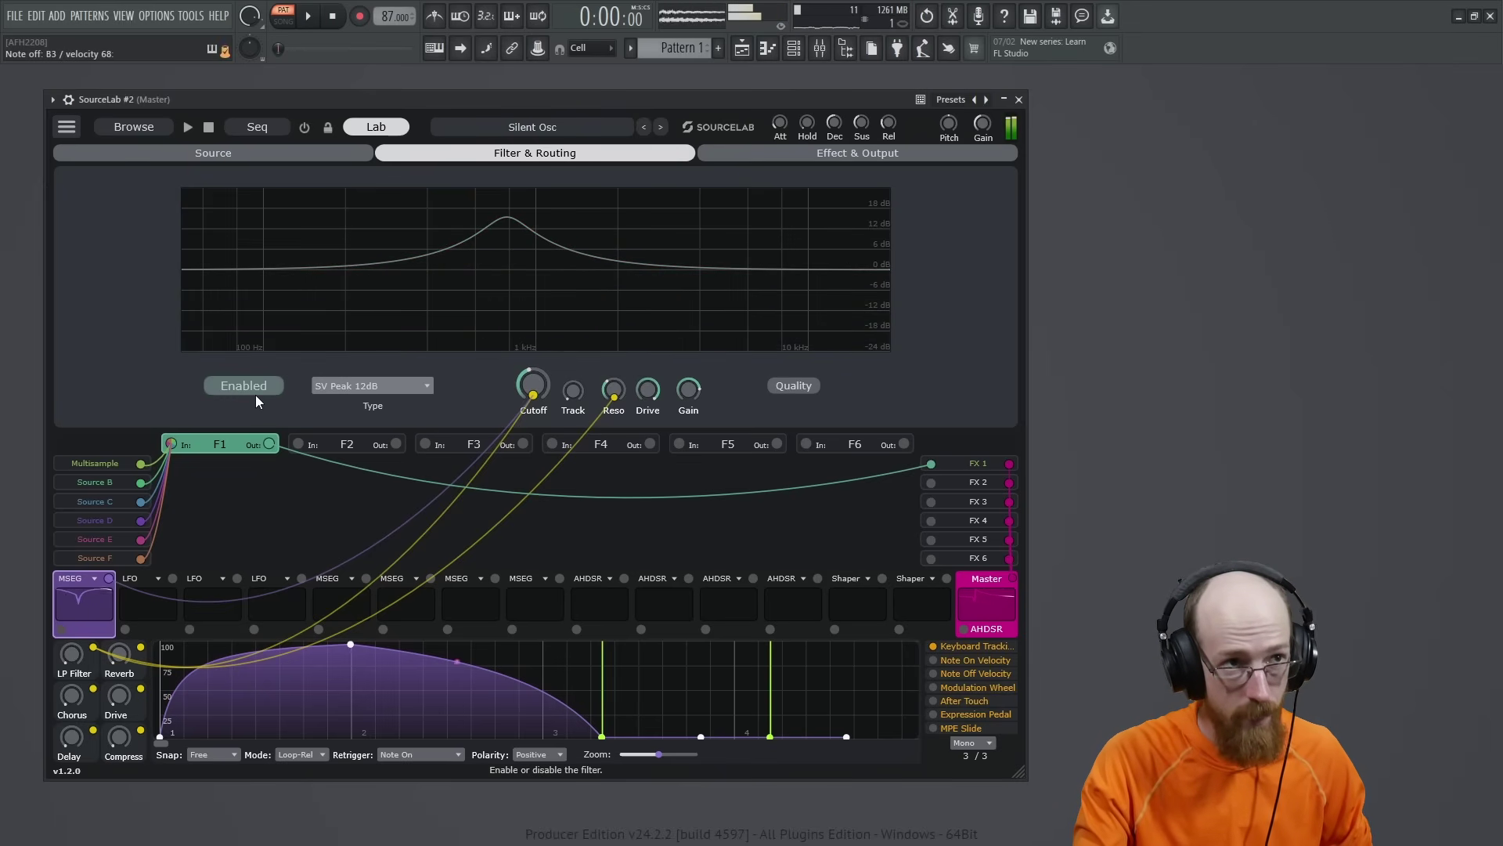
{"action": "left_click", "coordinate": [243, 385]}
Lower filter F1's cutoff slightly and raise its resonance for a sharper peak
{"action": "mouse_move", "coordinate": [531, 387]}
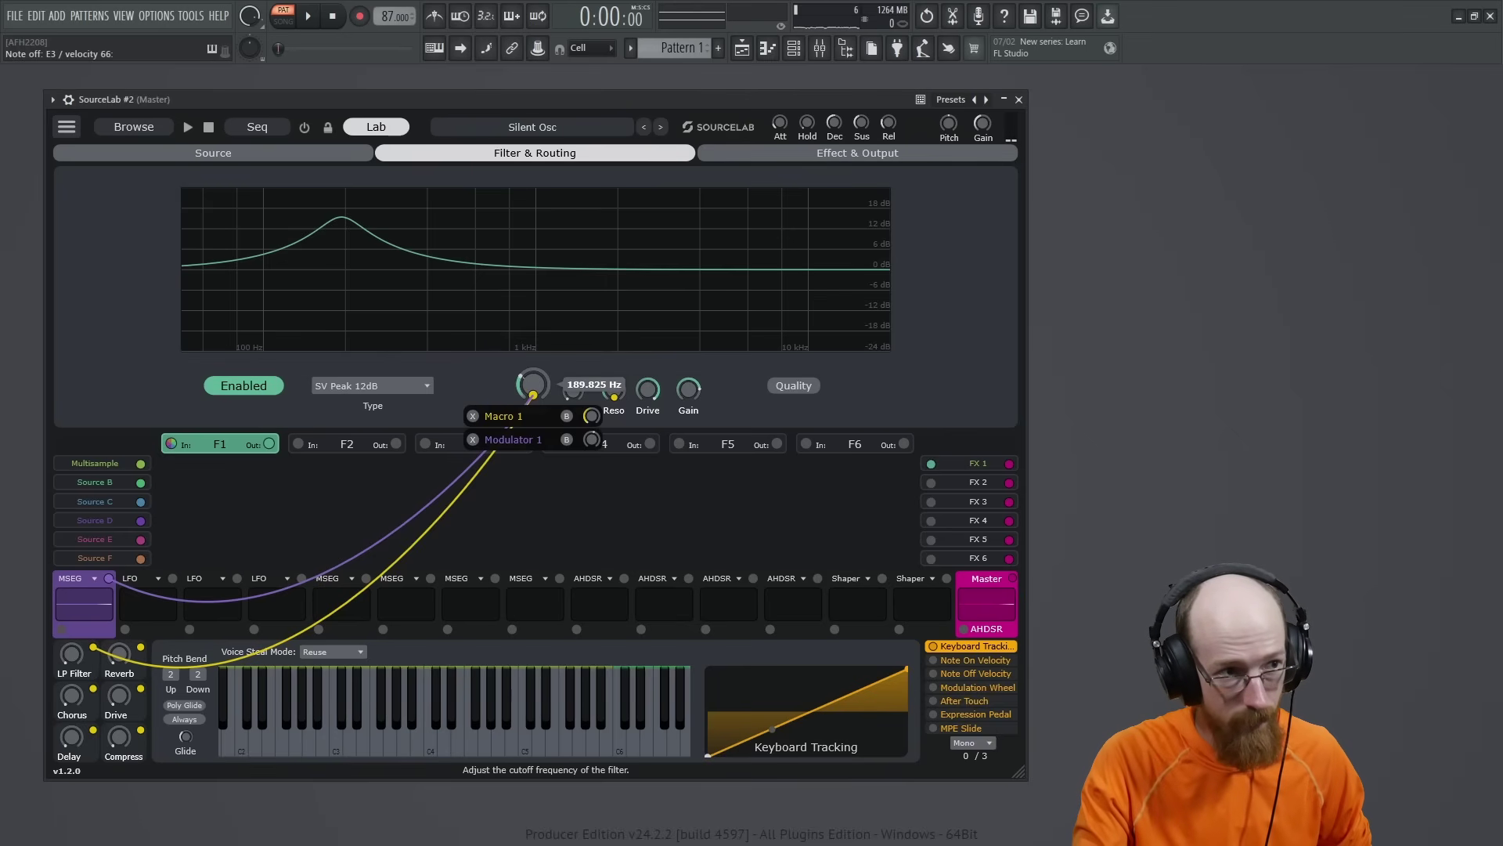
{"action": "left_click_drag", "start_coordinate": [530, 385], "coordinate": [530, 392]}
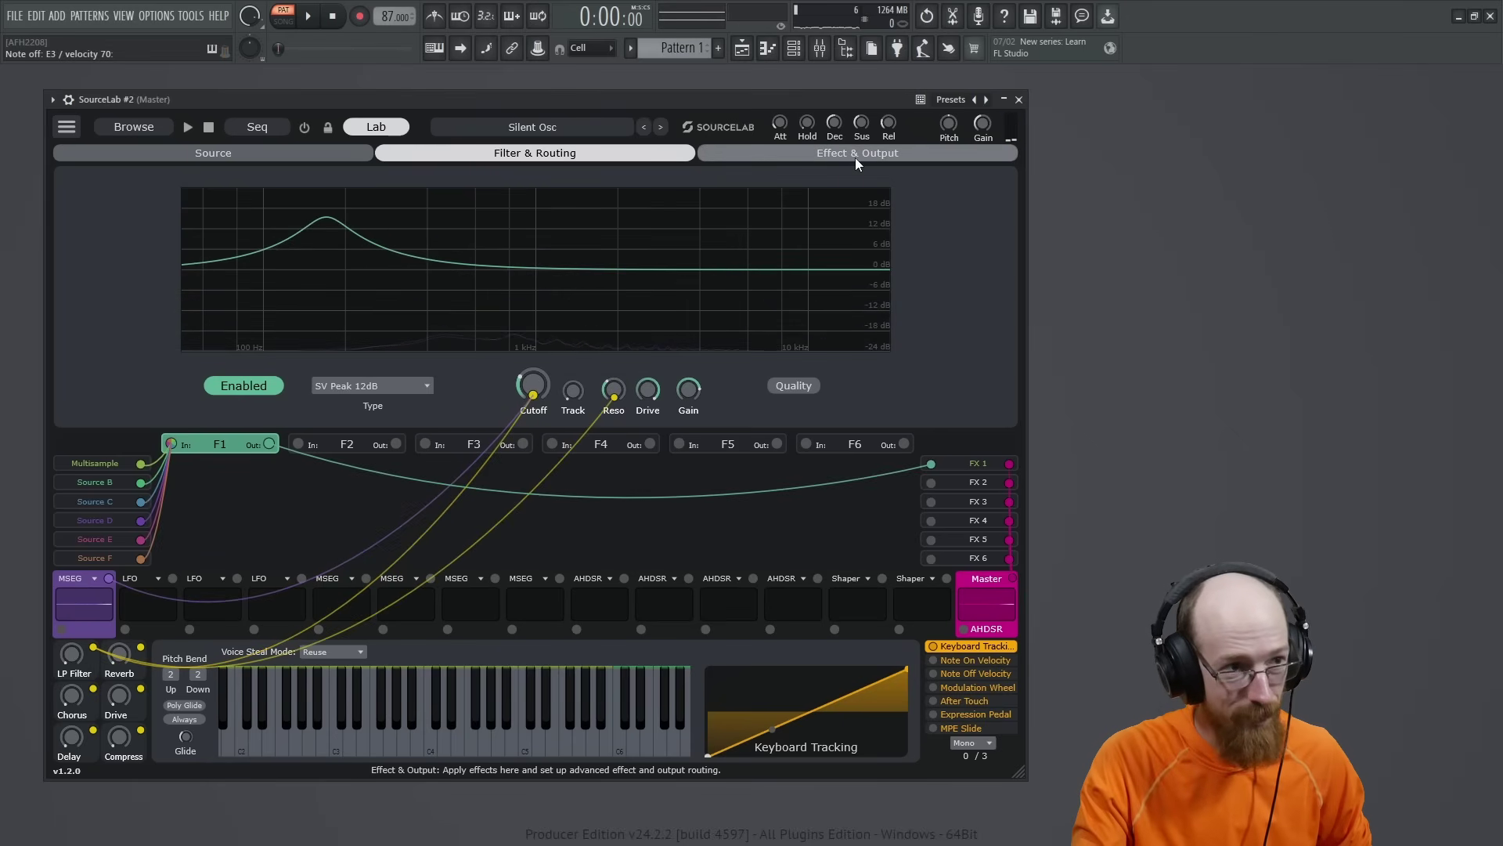
{"action": "mouse_move", "coordinate": [623, 384]}
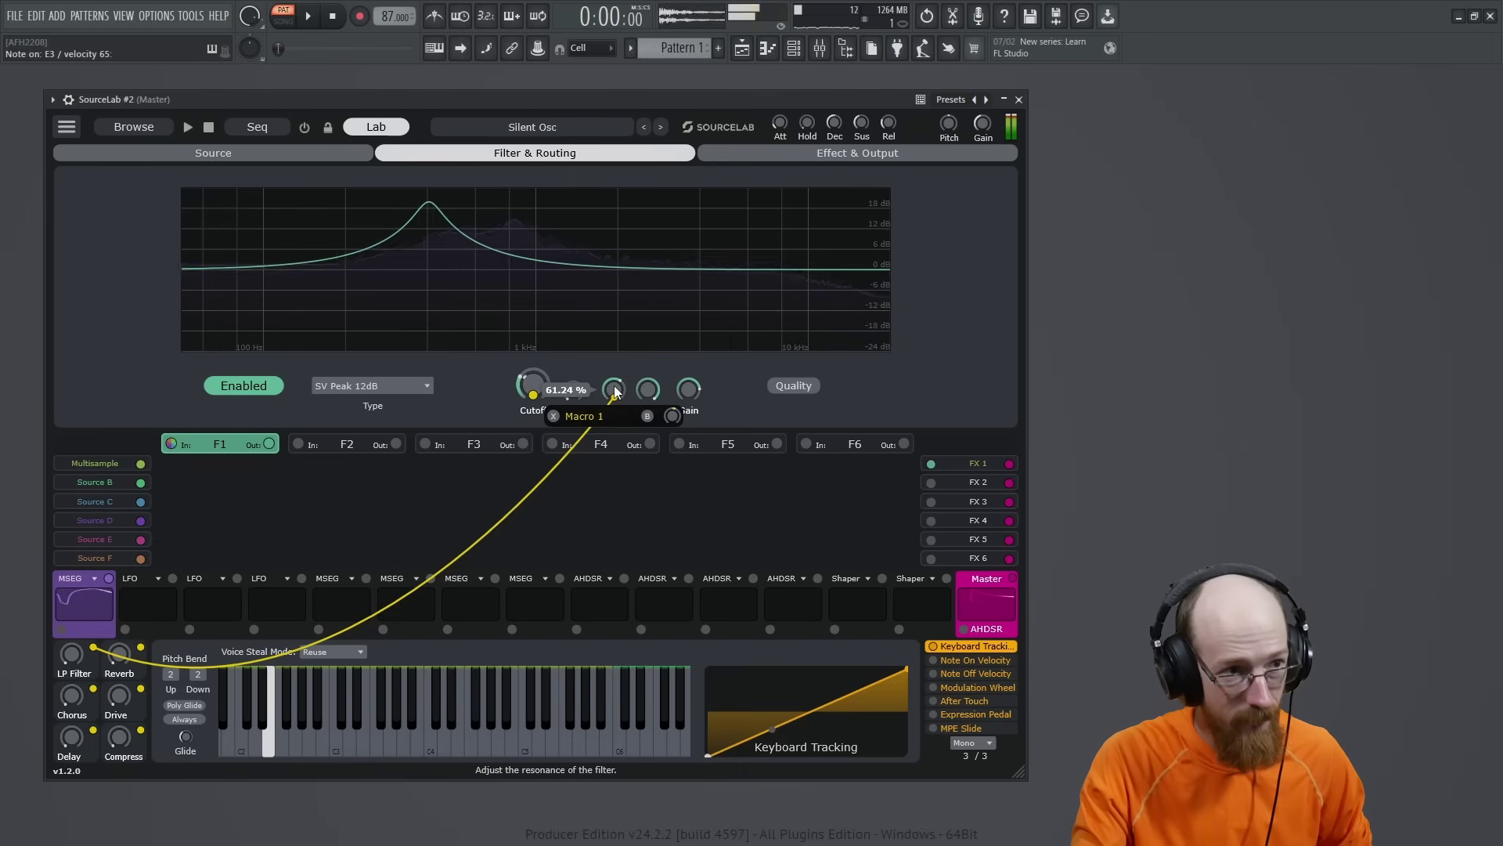
{"action": "left_click_drag", "start_coordinate": [614, 388], "coordinate": [614, 326]}
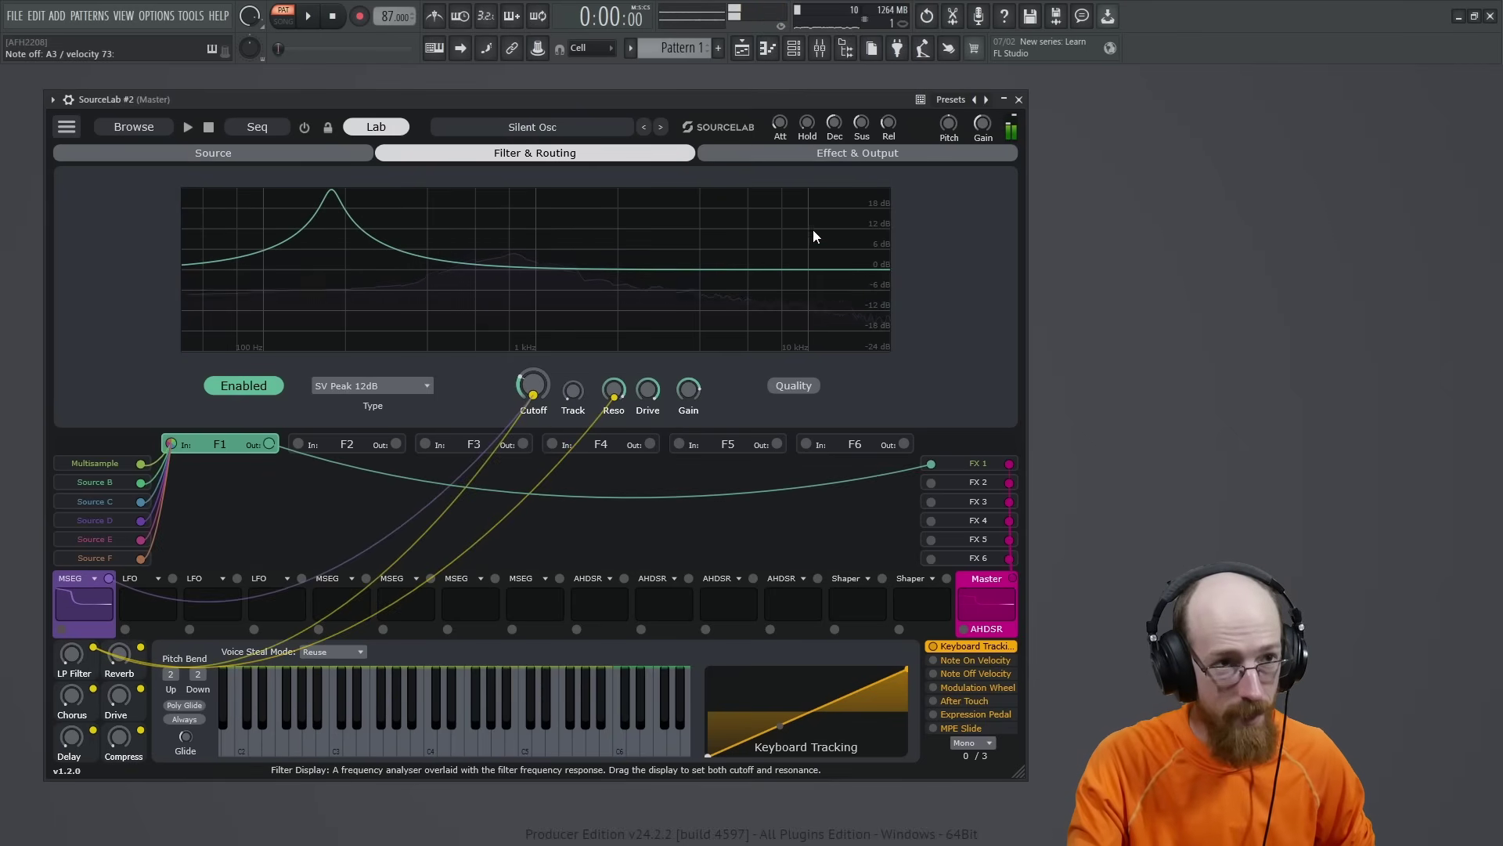
{"action": "left_click", "coordinate": [305, 152]}
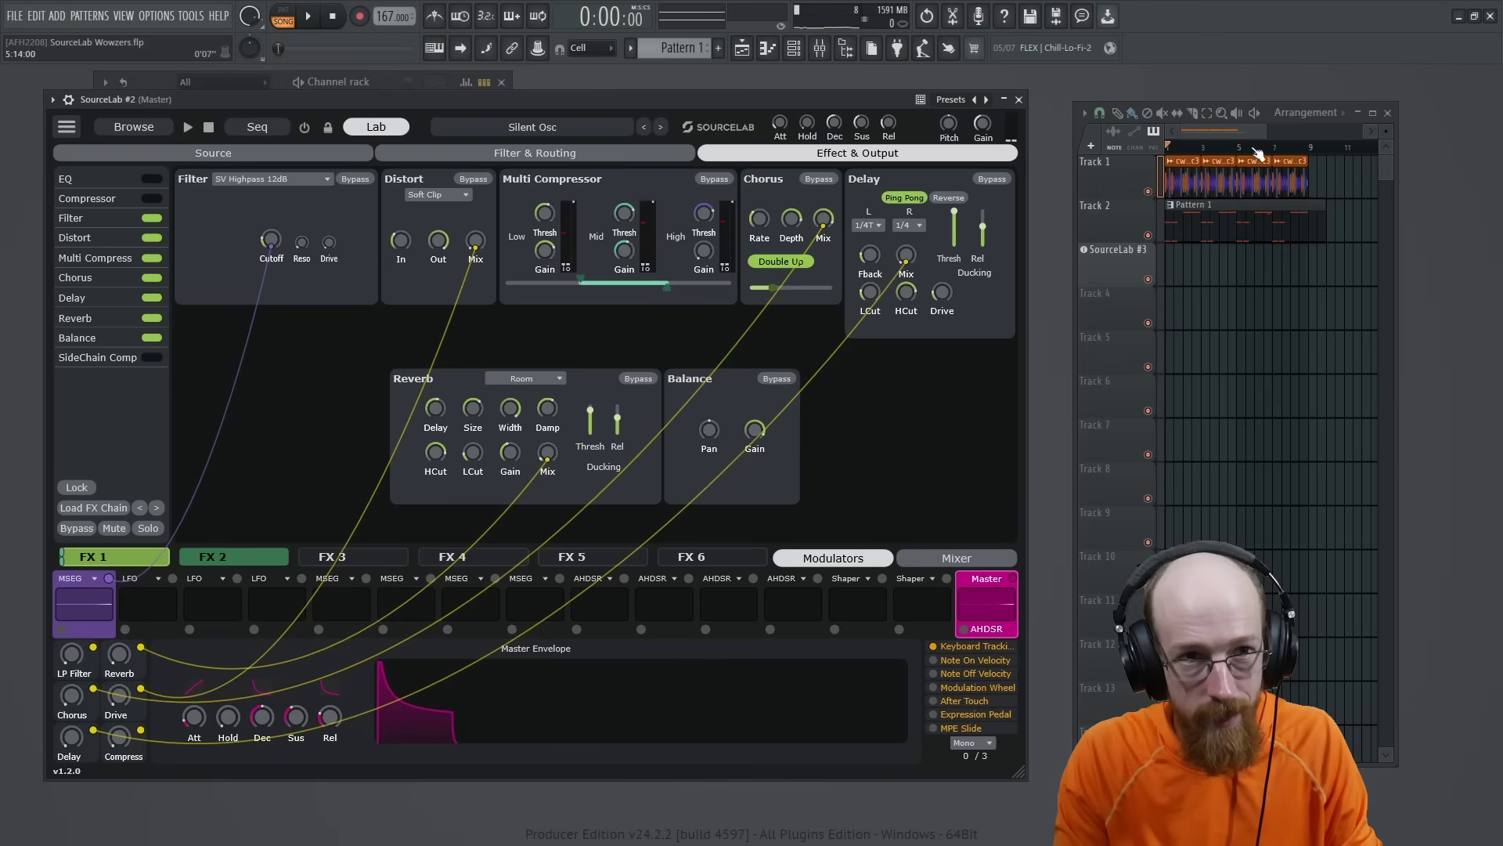
Play the full arrangement, and solo Track 2 to hear the SourceLab pattern on its own
{"action": "key", "text": "space"}
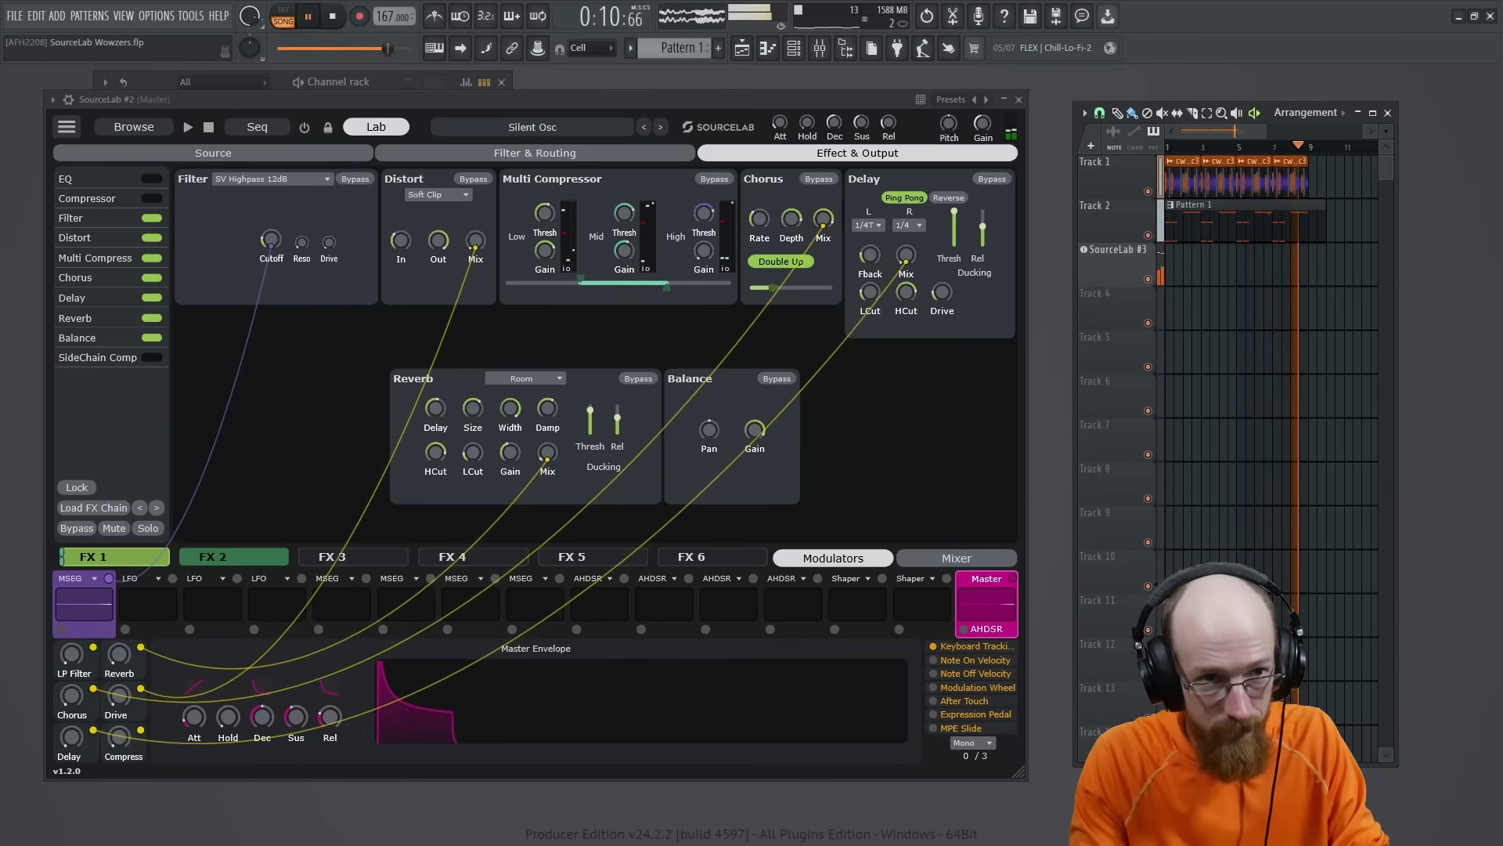
{"action": "key", "text": "space"}
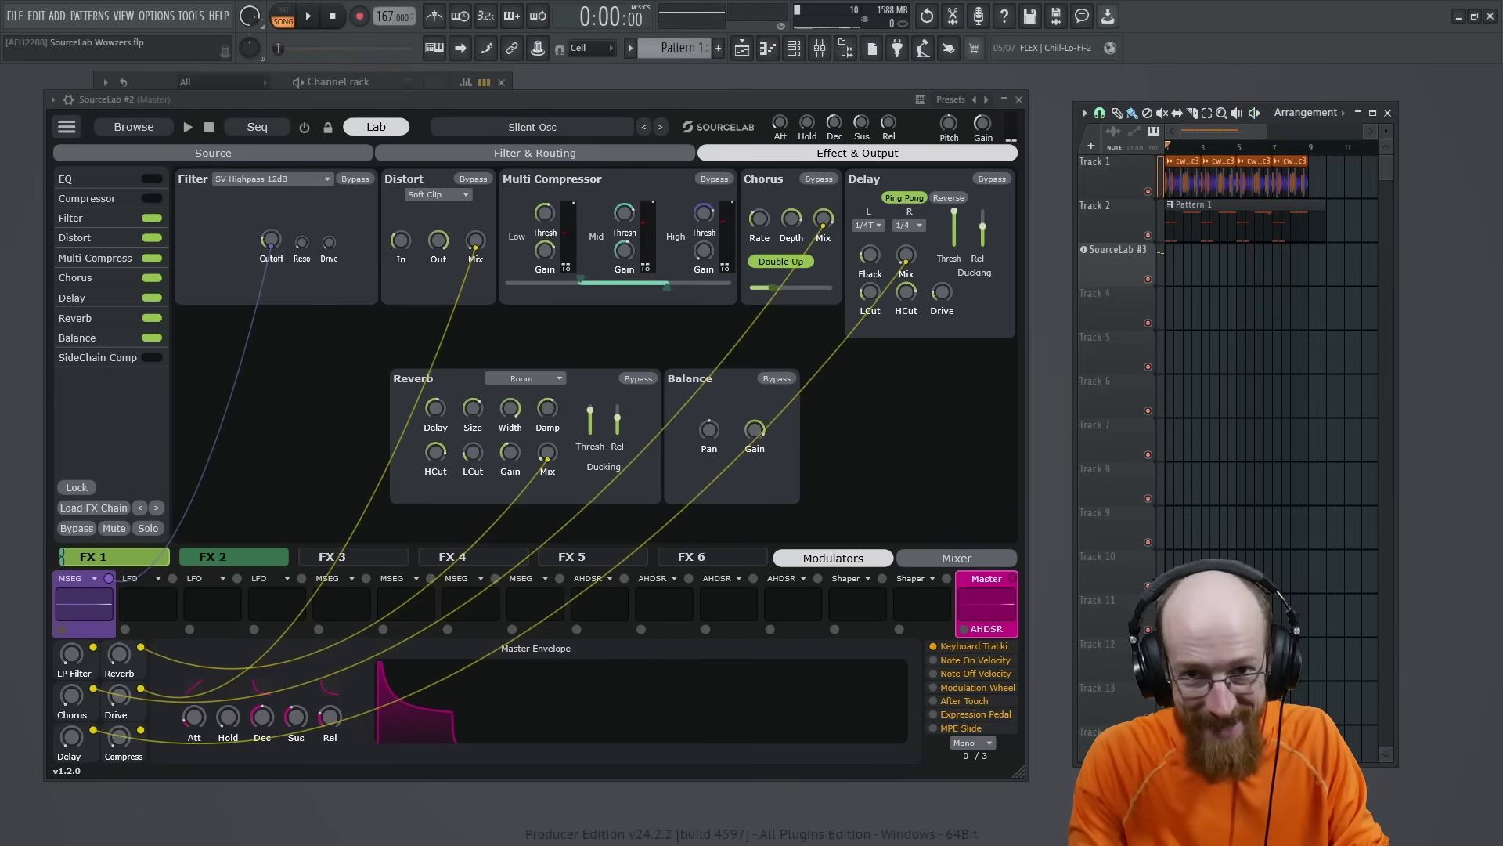
{"action": "left_click", "coordinate": [1154, 245], "text": "ctrl"}
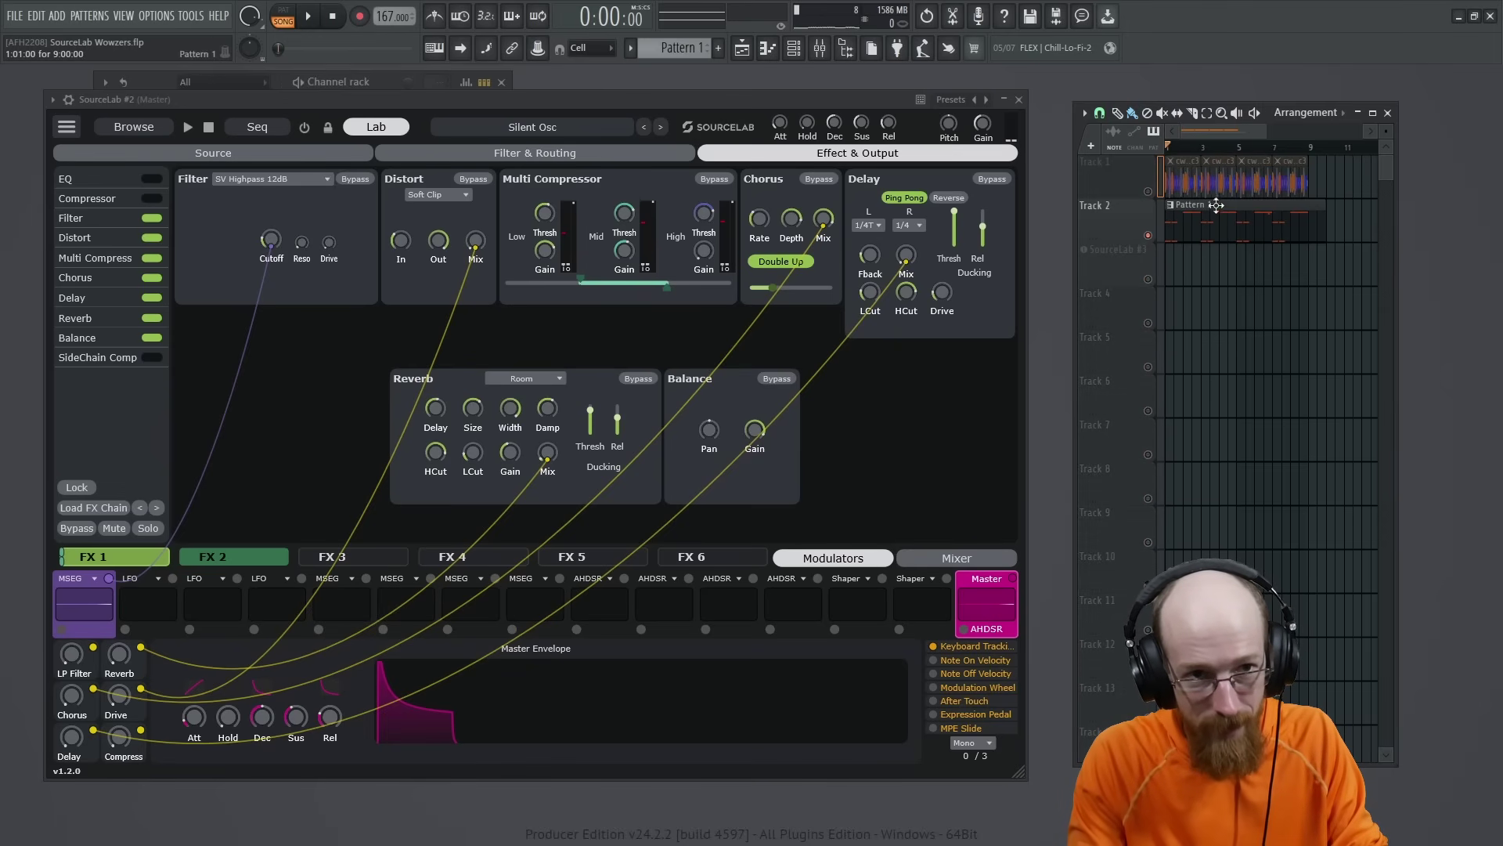
{"action": "key", "text": "space"}
{"action": "key", "text": "space"}
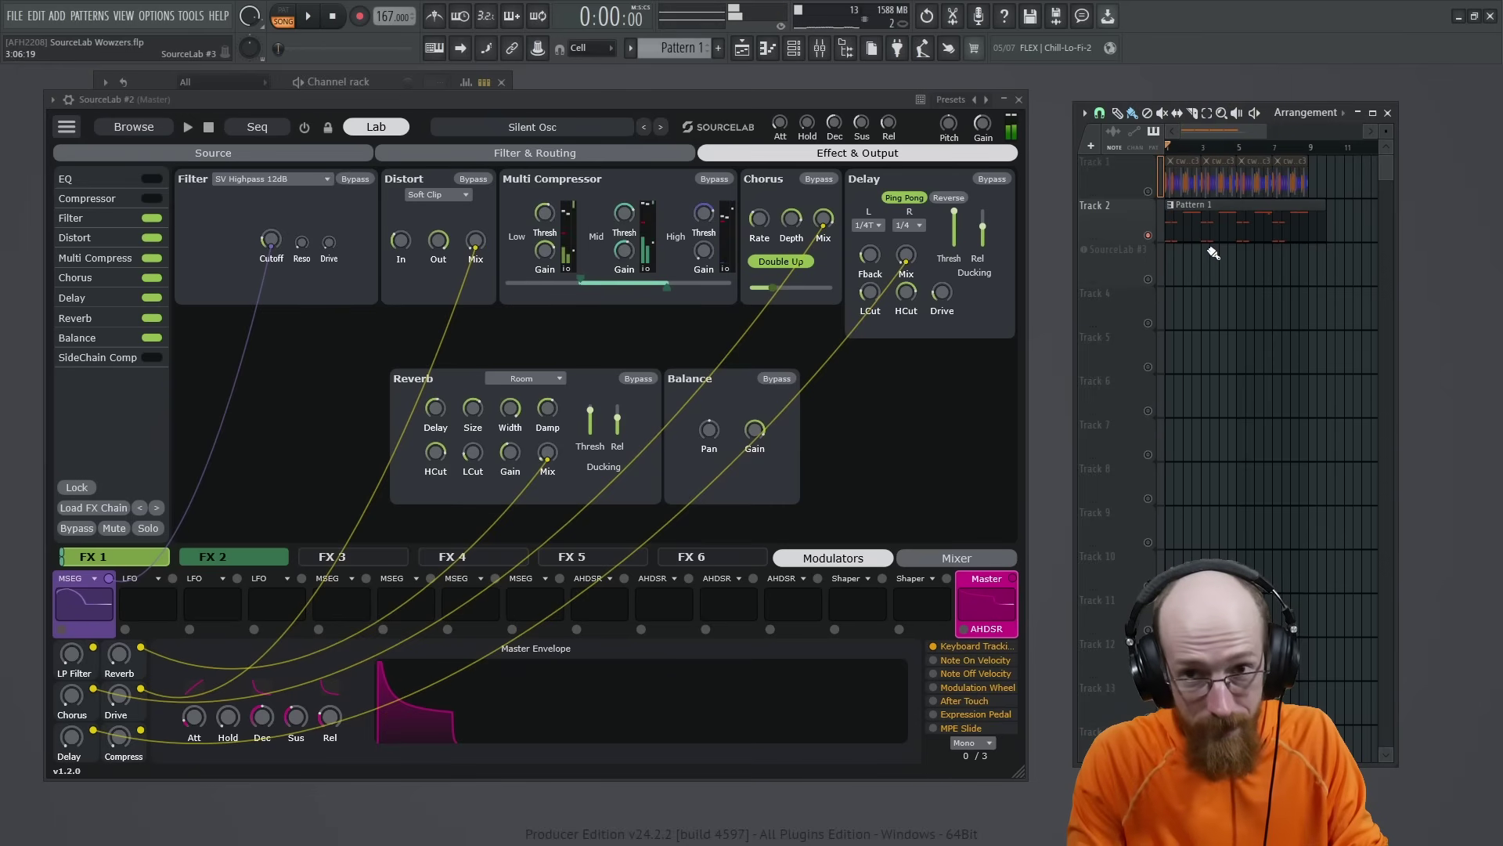
Check the channel rack and save the project after replaying the soloed Track 2
{"action": "left_click", "coordinate": [368, 81]}
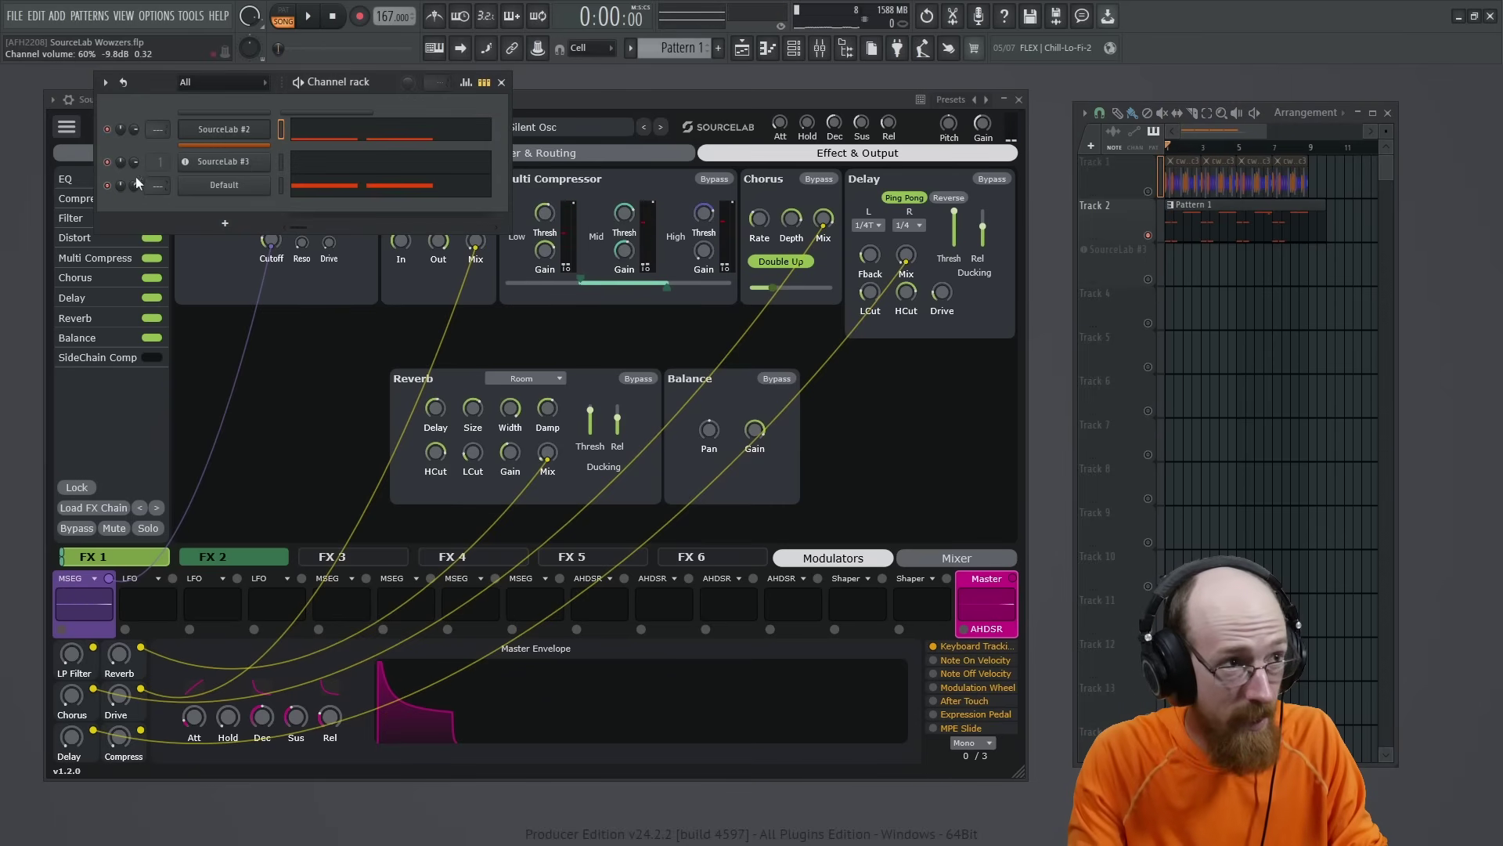
{"action": "left_click", "coordinate": [645, 102]}
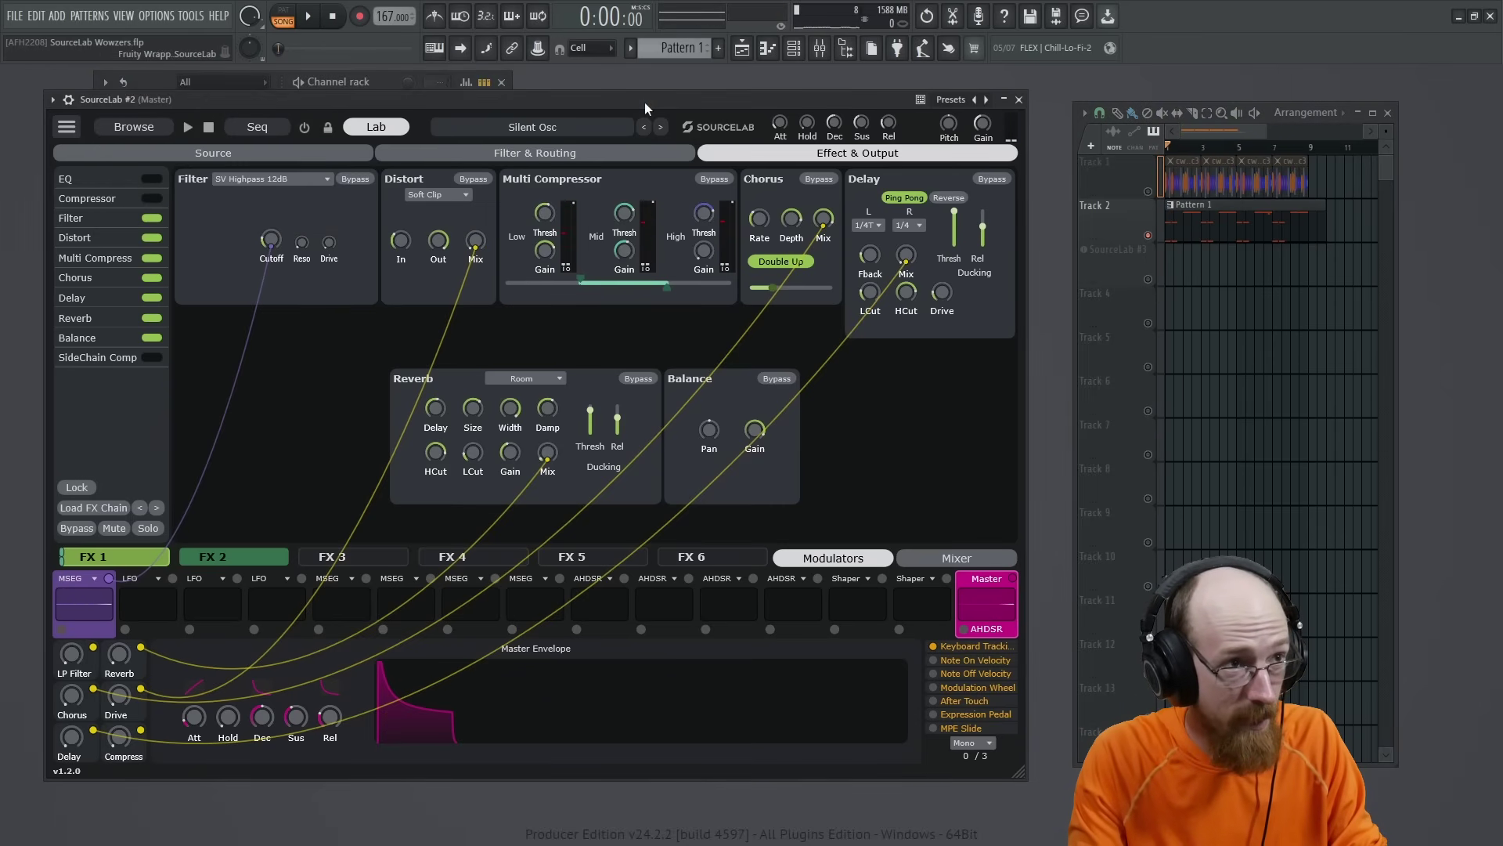
{"action": "key", "text": "space"}
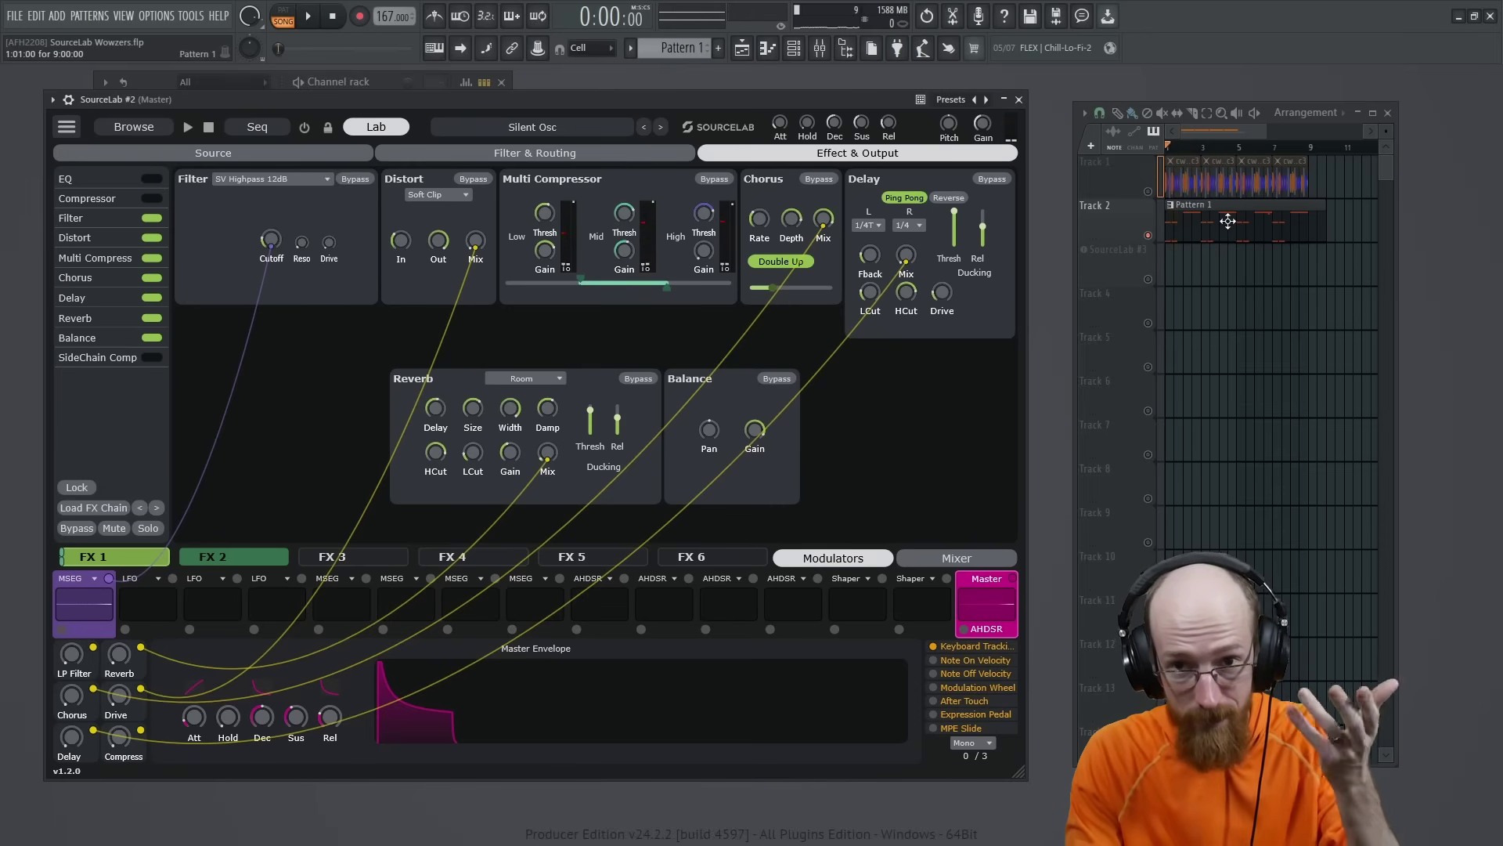
{"action": "key", "text": "ctrl+s"}
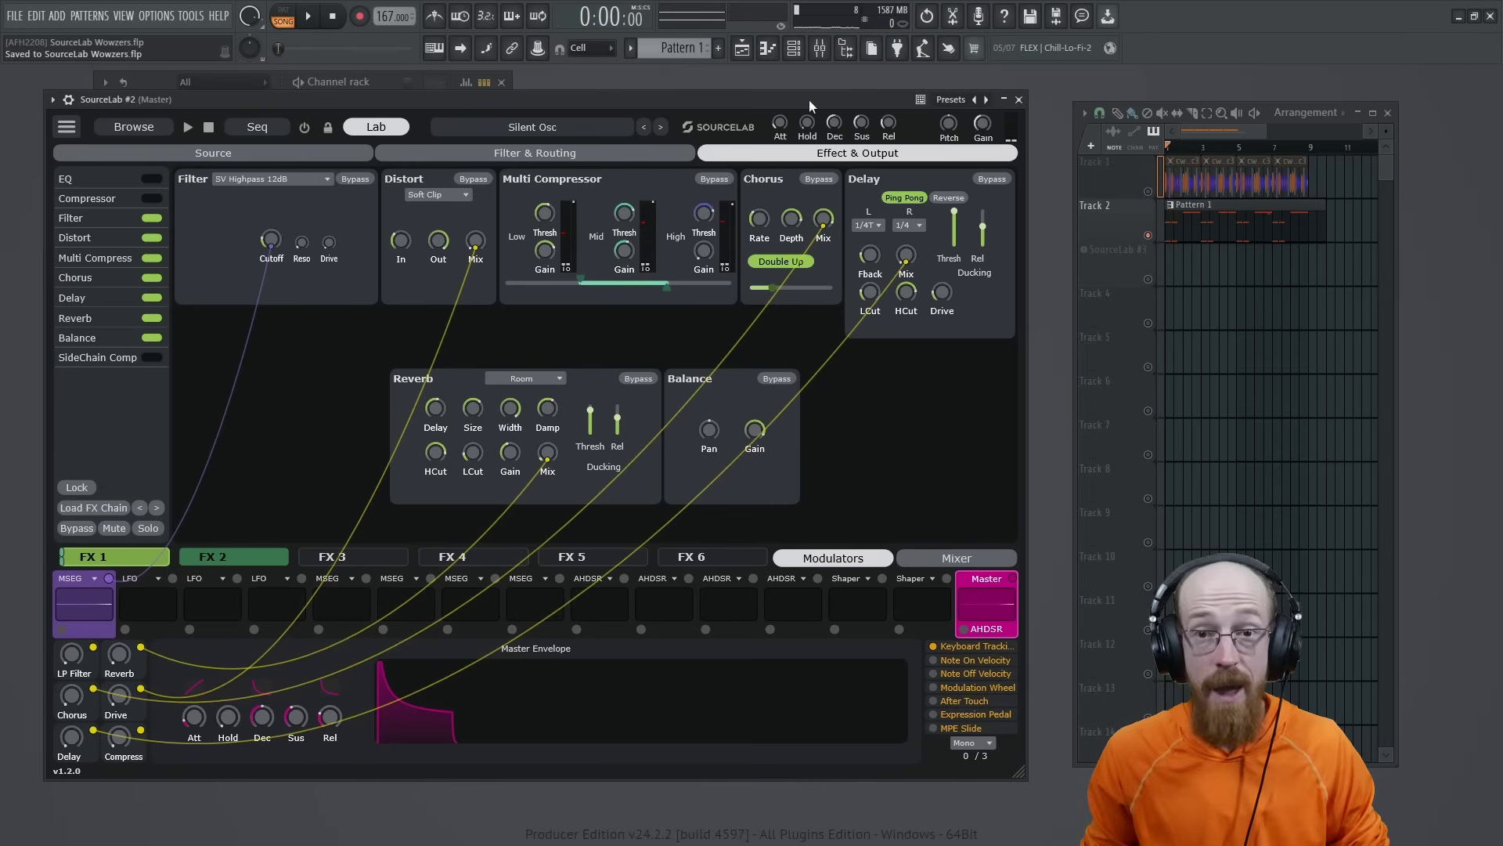